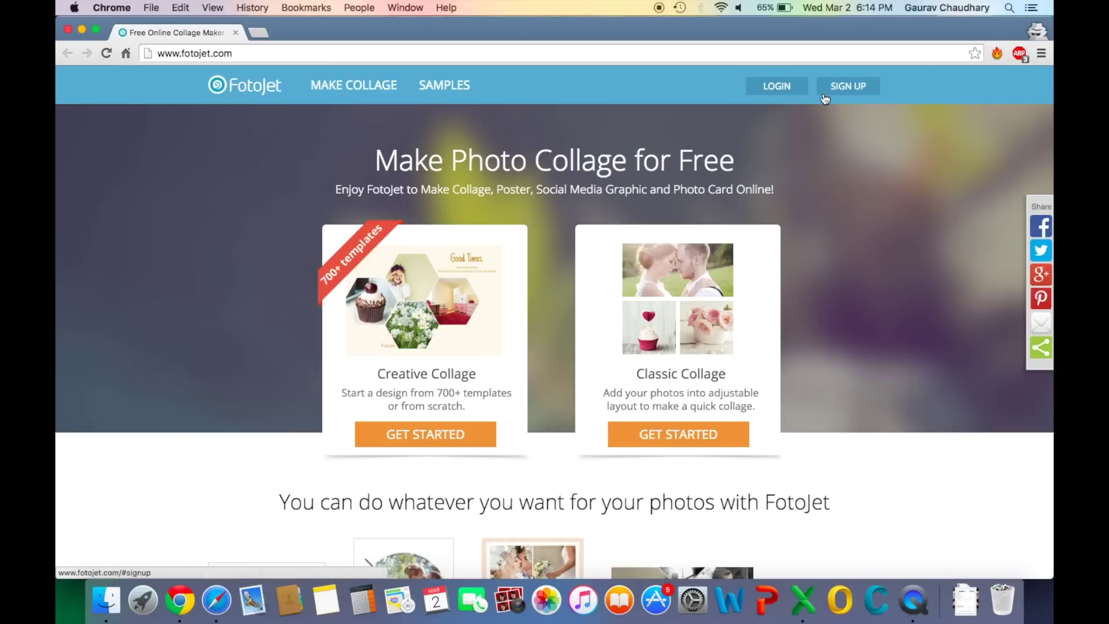
# Log in to FotoJet with the account e-mail and password
pyautogui.click(780, 87)
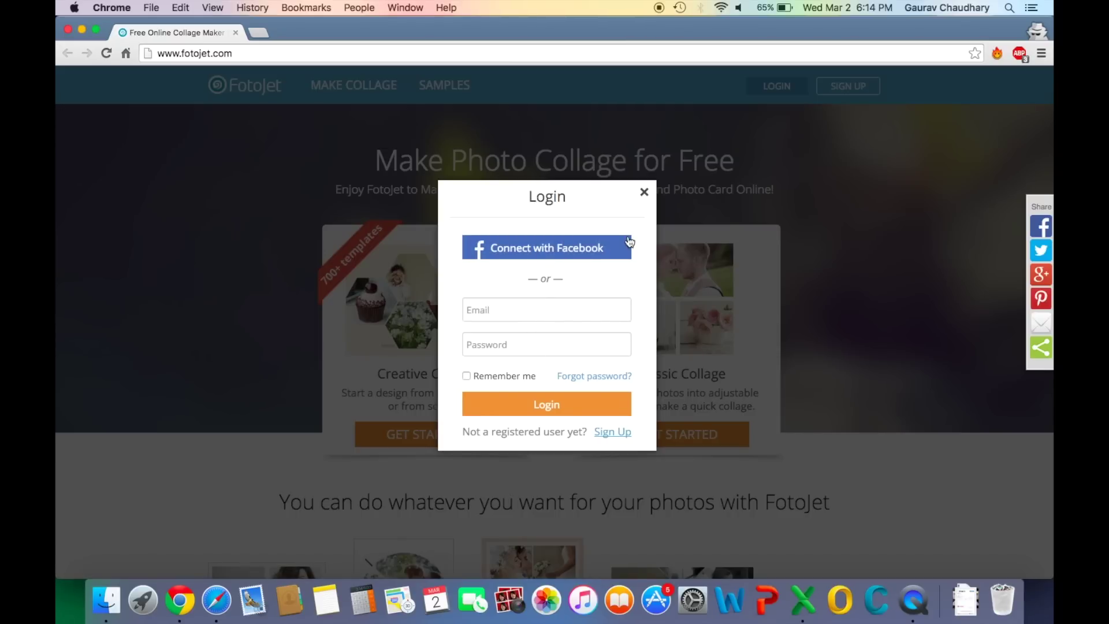
pyautogui.click(645, 193)
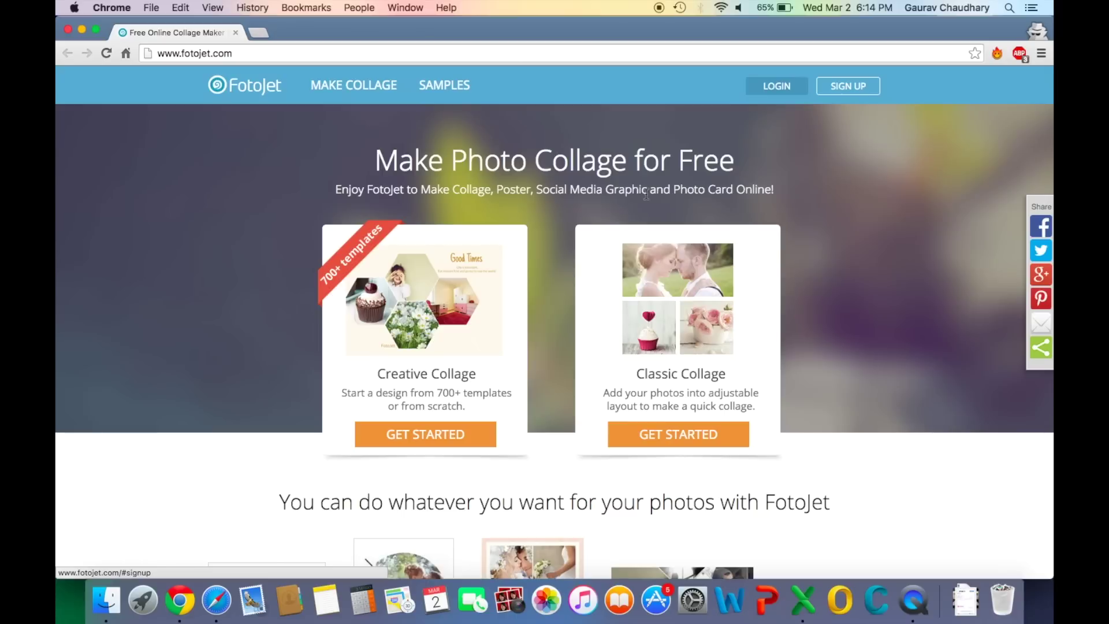
pyautogui.click(783, 88)
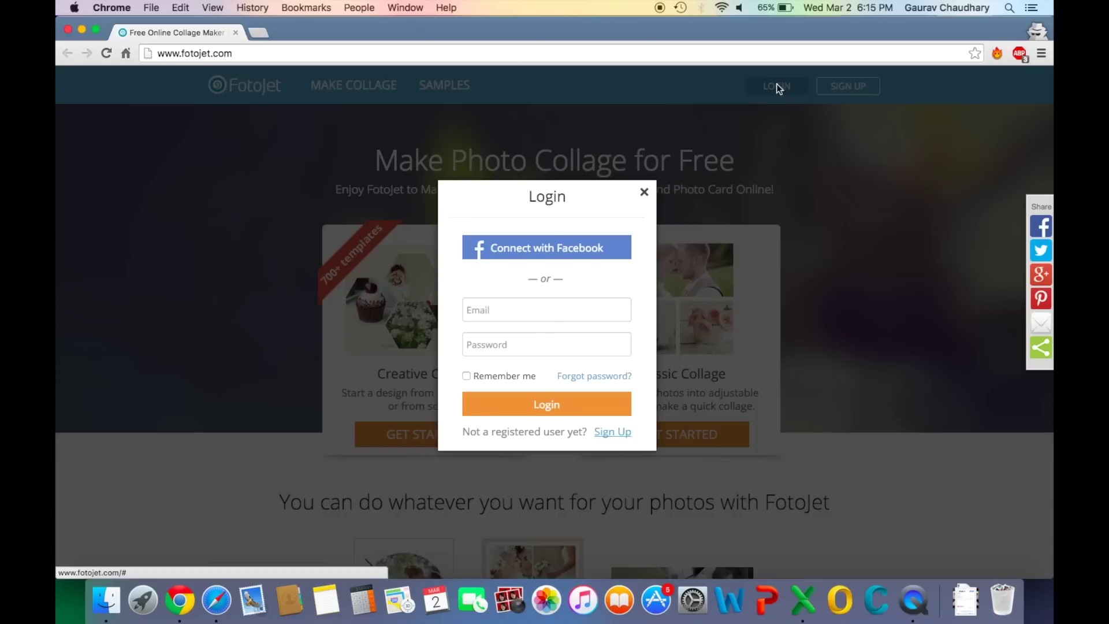
pyautogui.click(548, 312)
pyautogui.press('Tab')
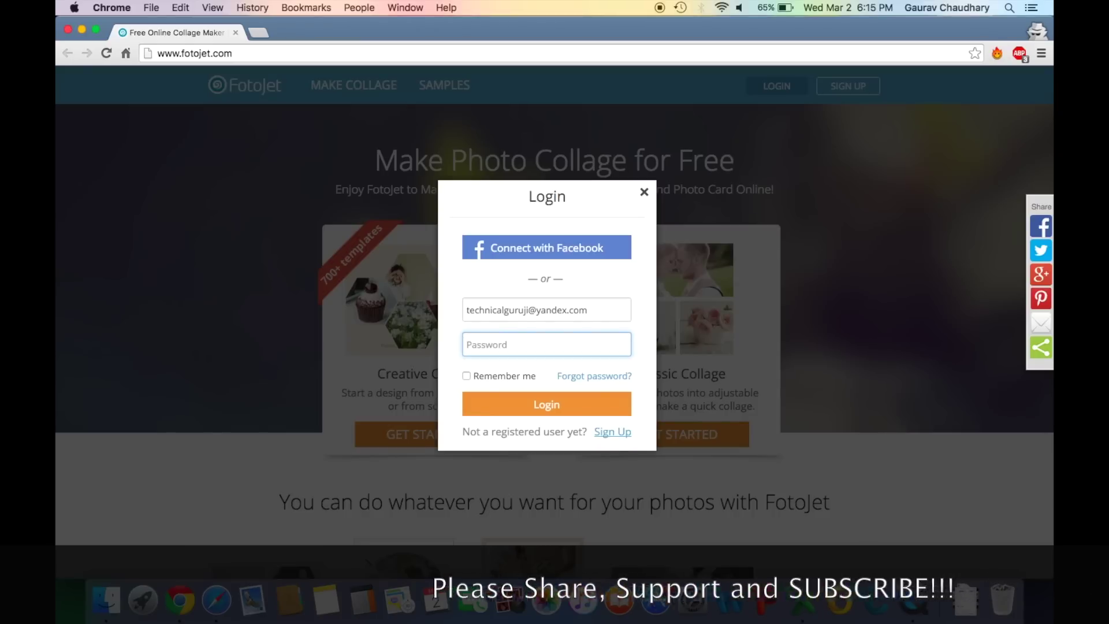
pyautogui.write('••••••••••')
pyautogui.click(524, 414)
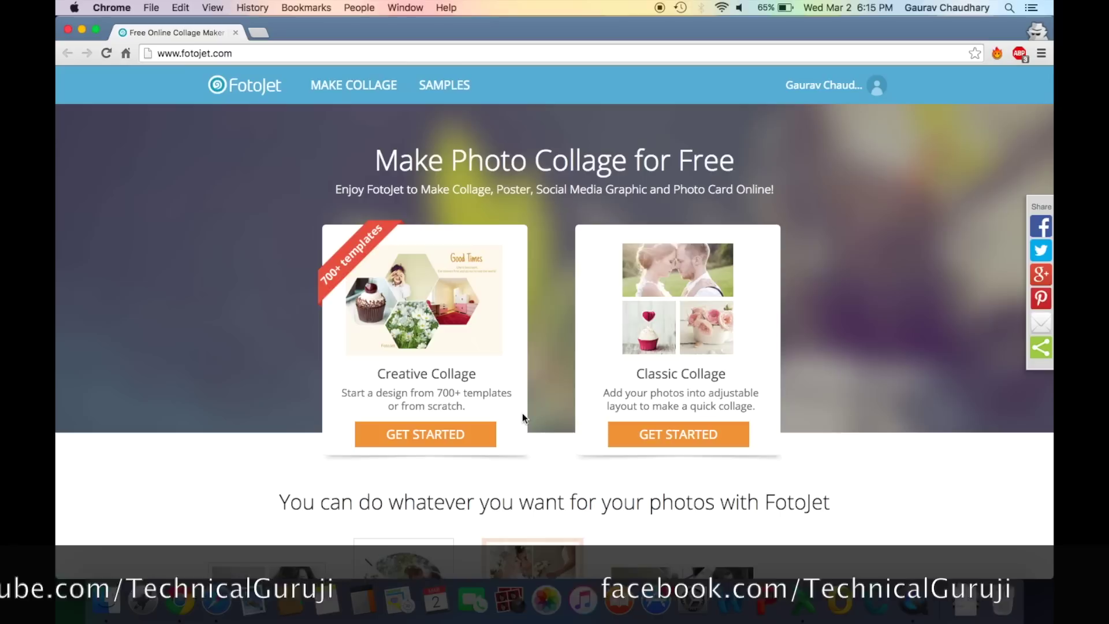
pyautogui.moveTo(780, 117)
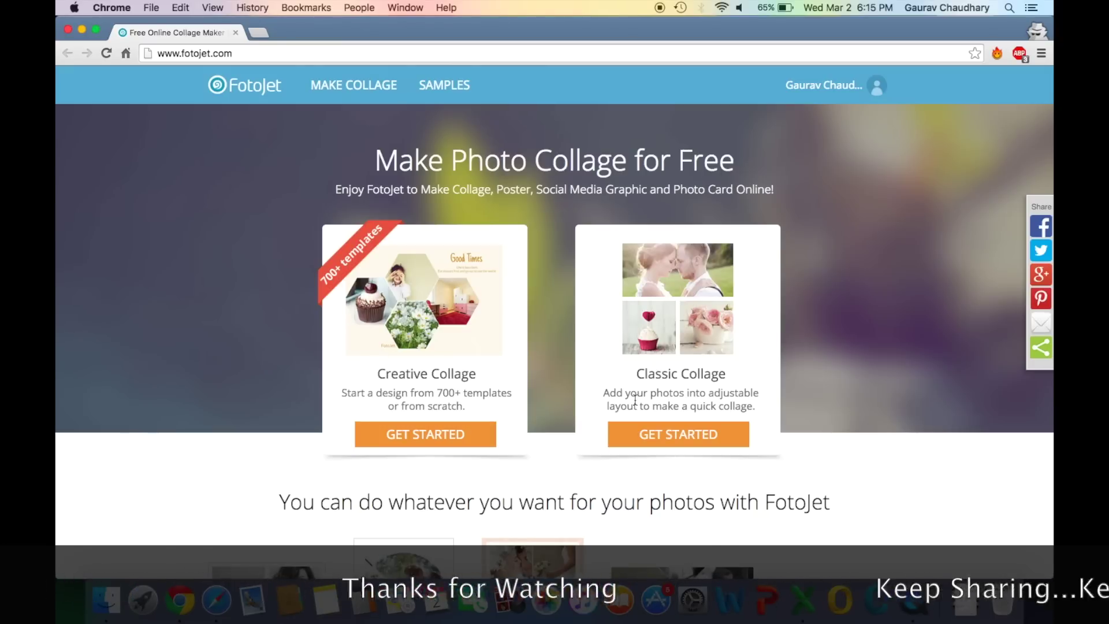
pyautogui.scroll(-5, 626, 371)
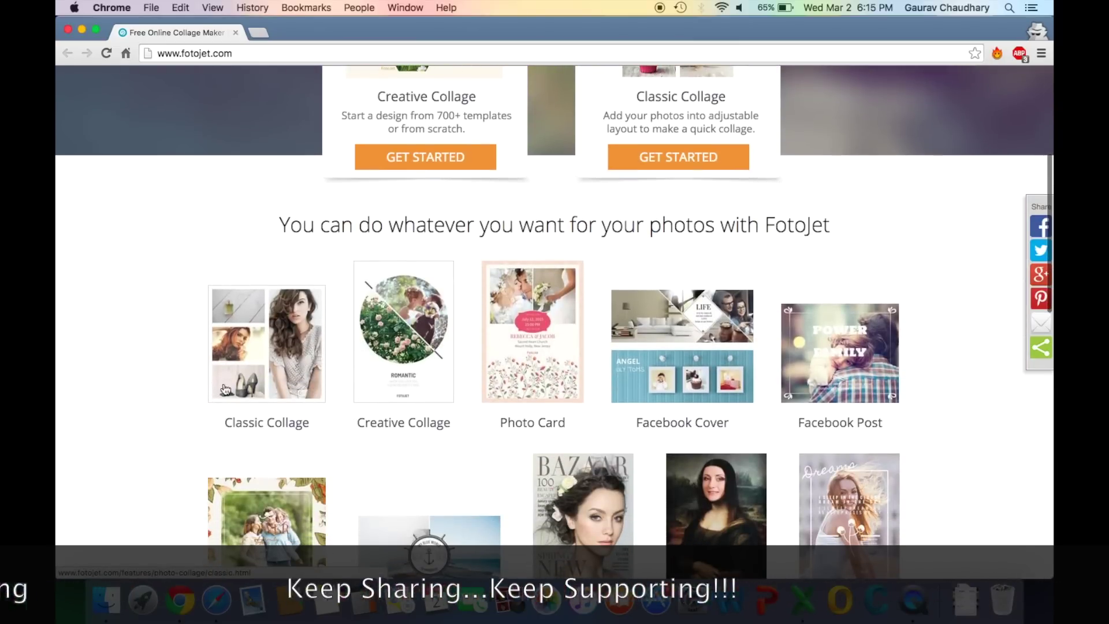
pyautogui.scroll(-3, 255, 441)
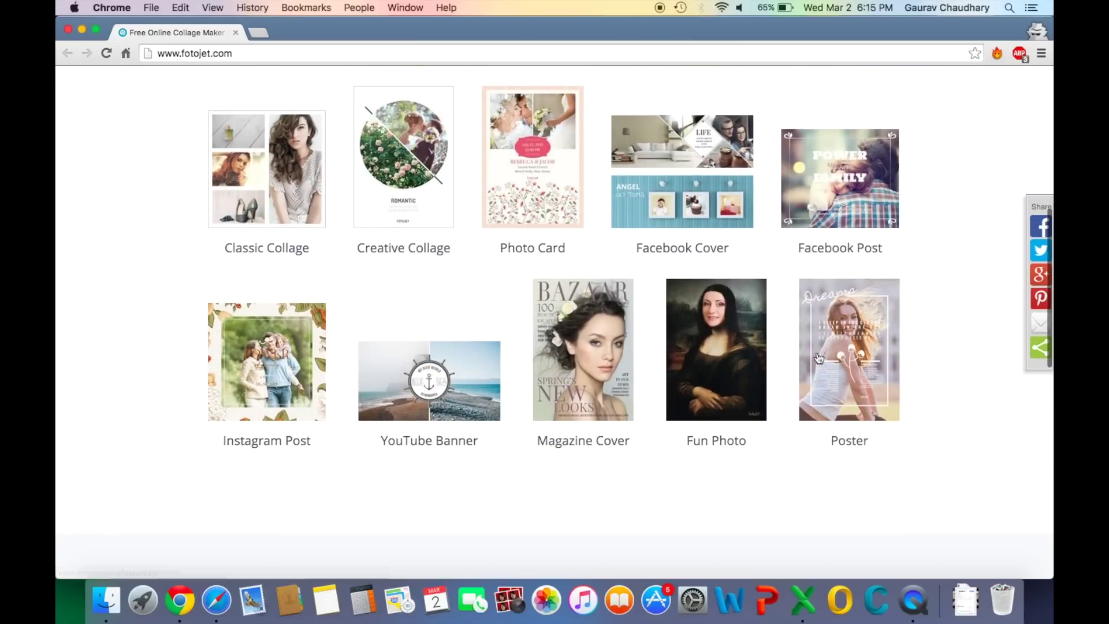
pyautogui.scroll(-10, 585, 462)
pyautogui.scroll(3, 586, 462)
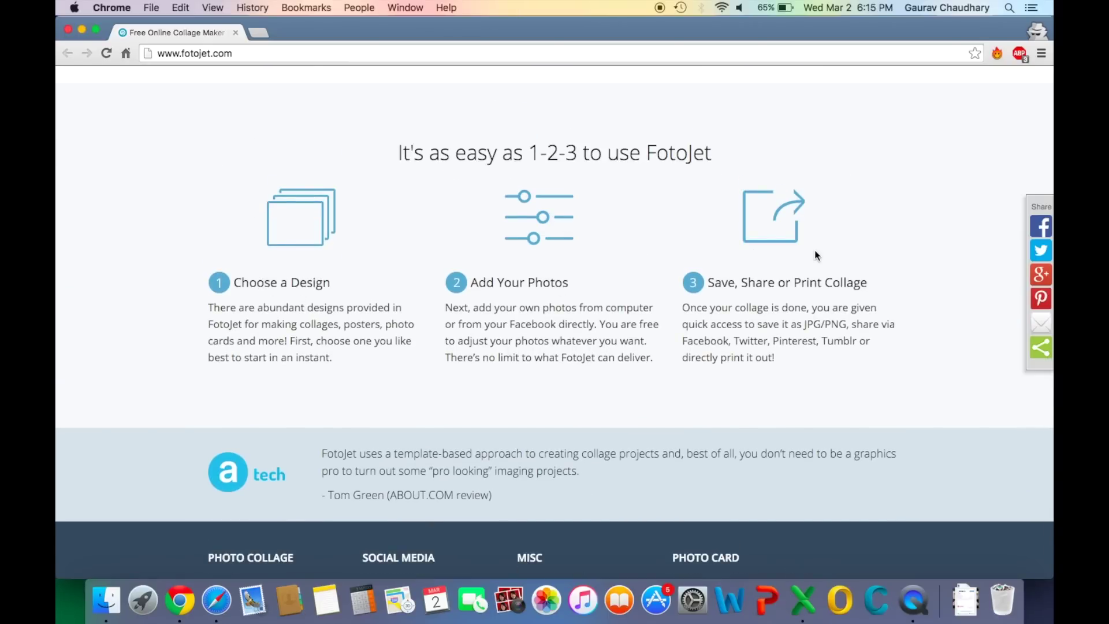
pyautogui.press('super+r')
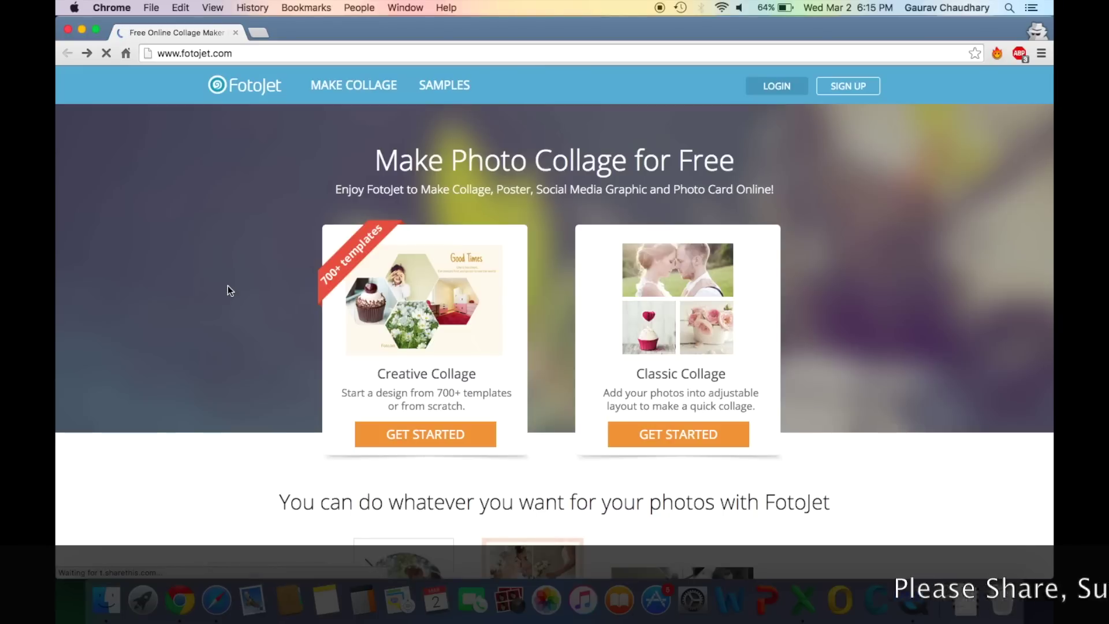
# Browse the Samples page down through all design categories and back up
pyautogui.click(445, 85)
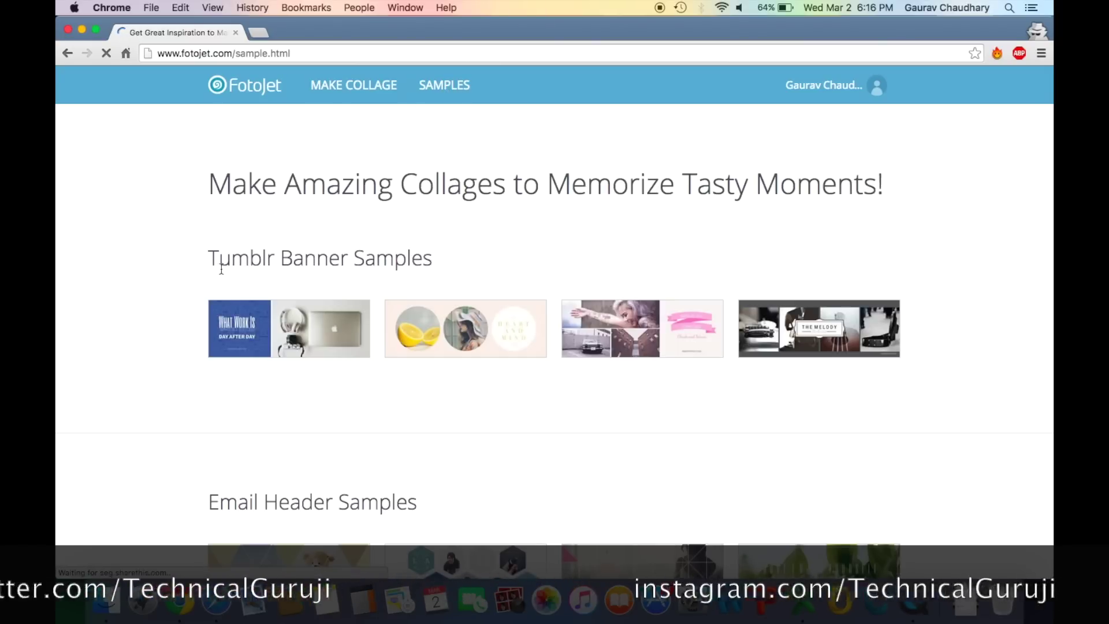
pyautogui.scroll(-2, 186, 414)
pyautogui.scroll(-3, 268, 354)
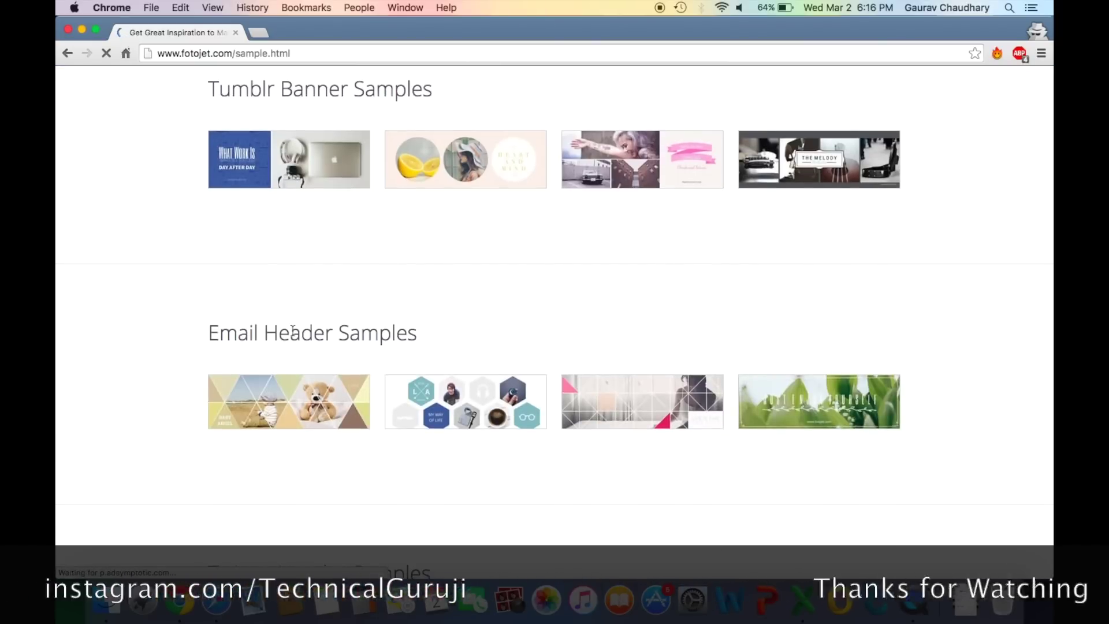
pyautogui.scroll(-7, 283, 344)
pyautogui.scroll(-9, 293, 335)
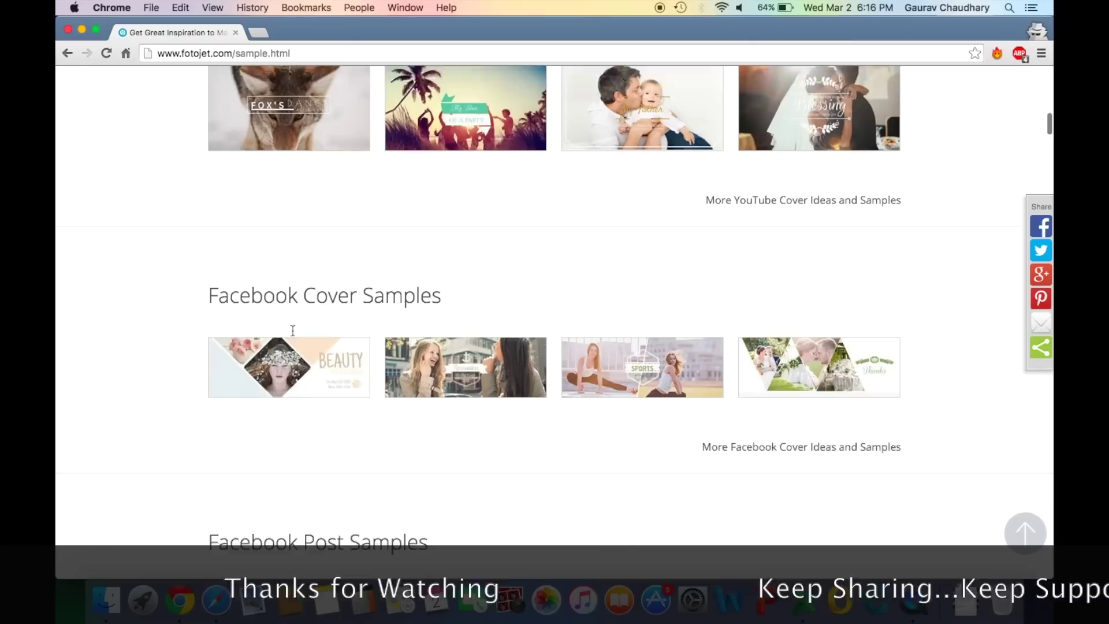
pyautogui.scroll(-12, 293, 335)
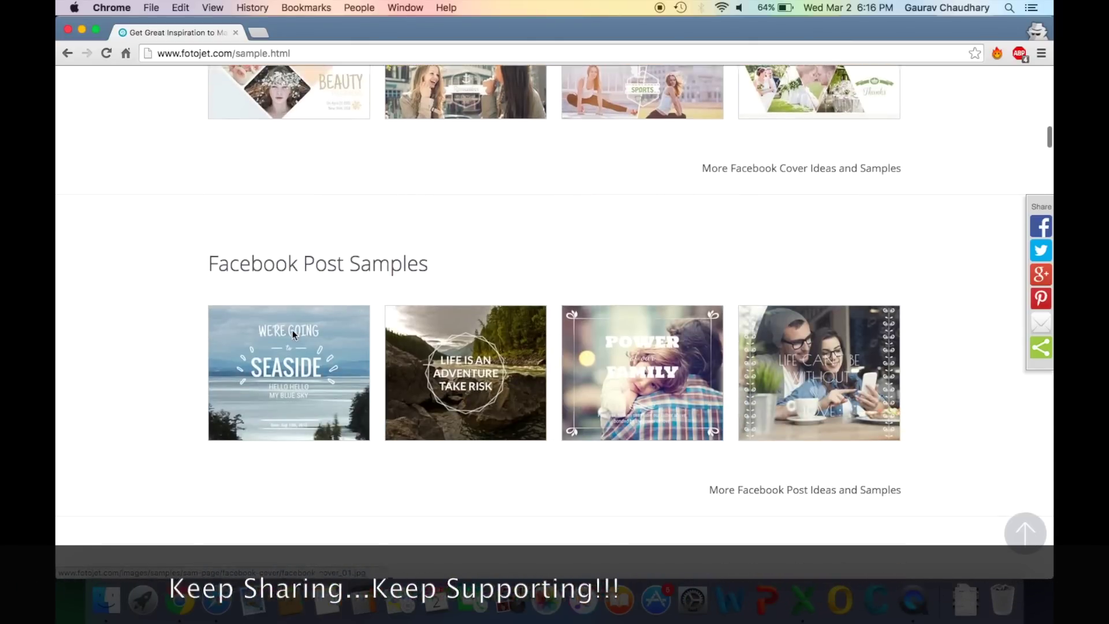
pyautogui.scroll(-14, 294, 335)
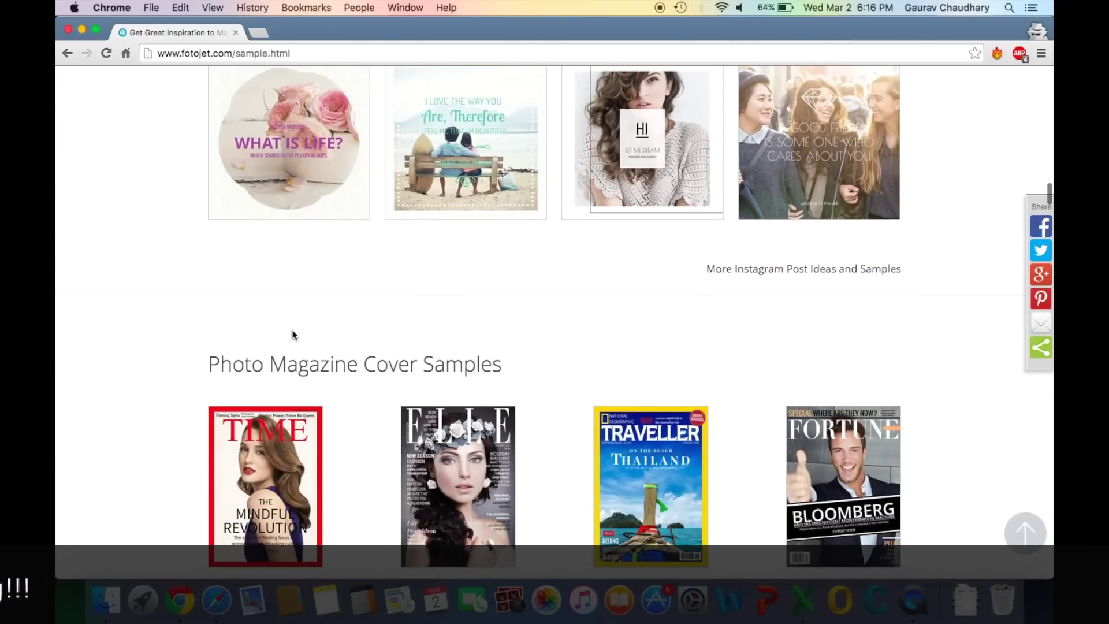
pyautogui.scroll(-15, 292, 331)
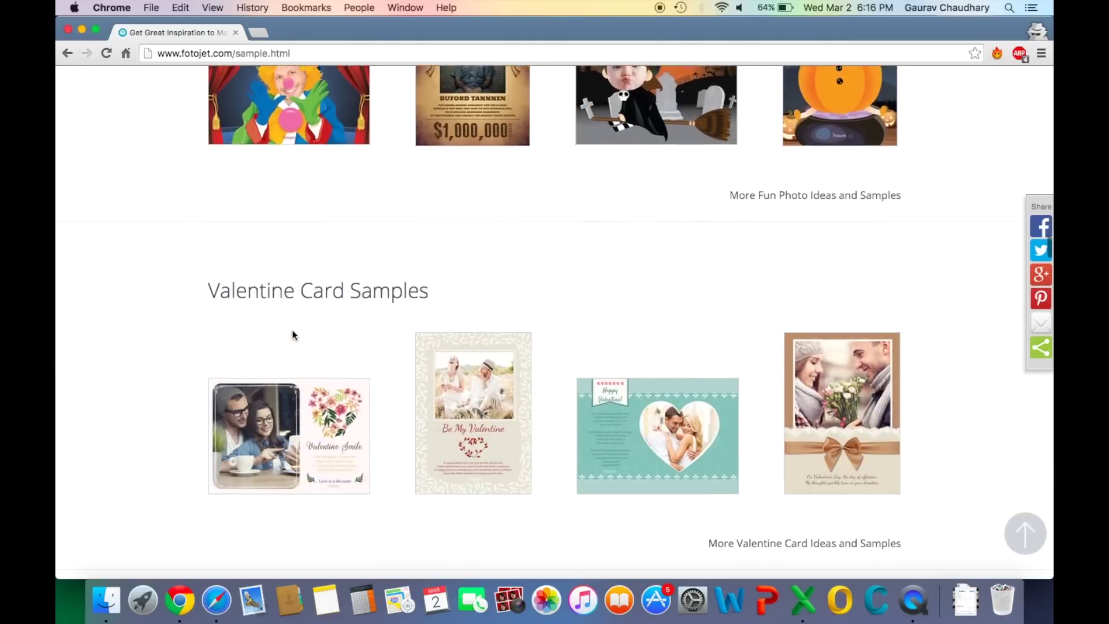
pyautogui.scroll(-15, 293, 333)
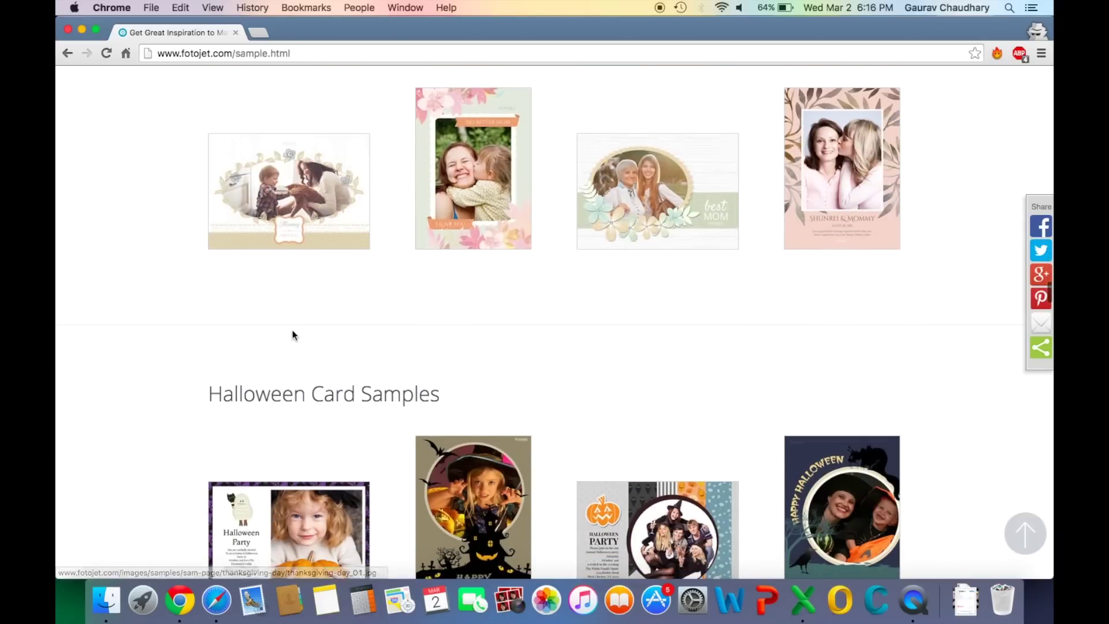
pyautogui.scroll(-15, 292, 331)
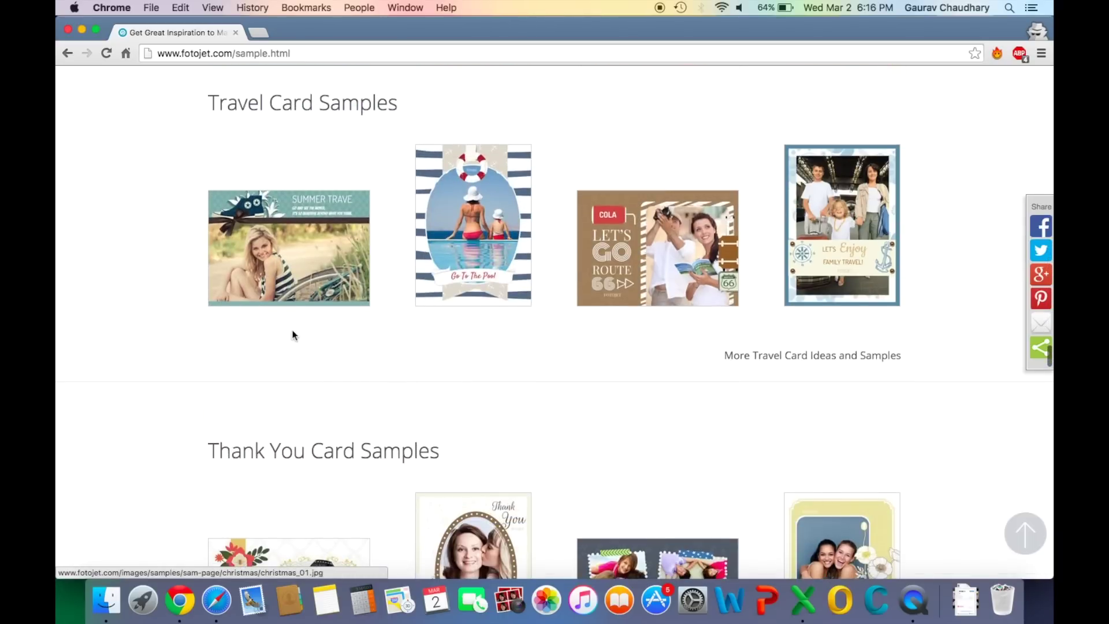
pyautogui.scroll(-15, 293, 331)
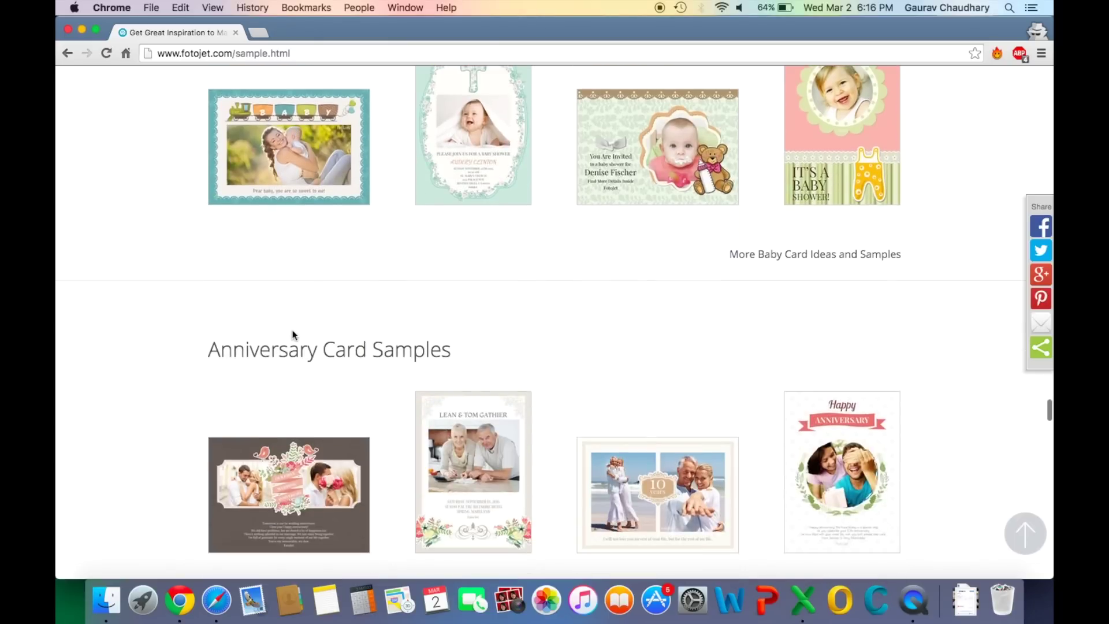
pyautogui.scroll(-15, 294, 334)
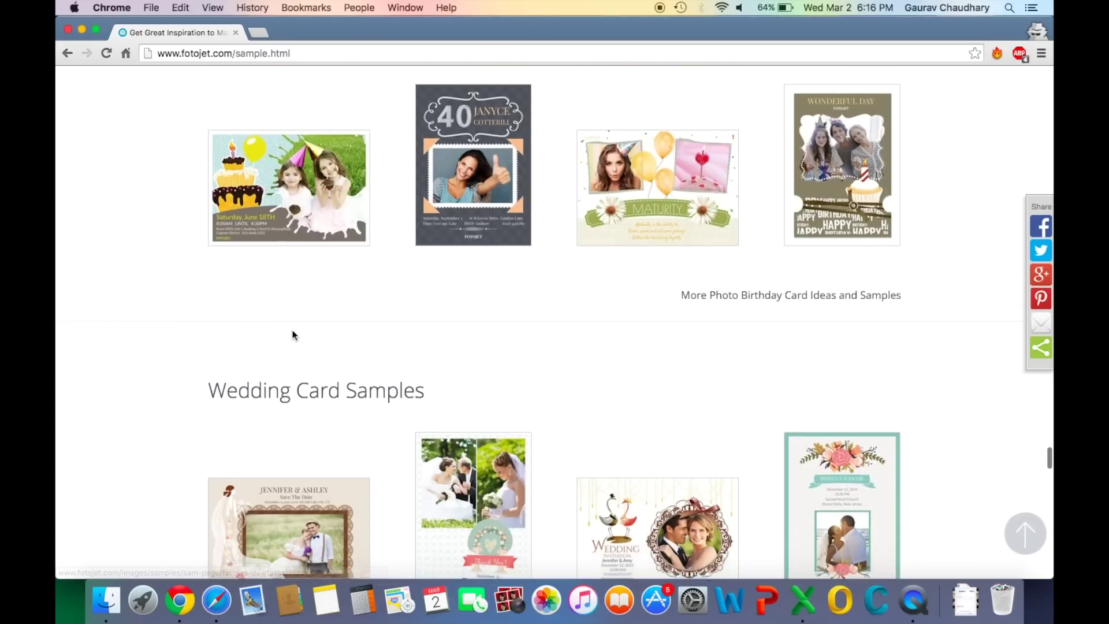
pyautogui.scroll(-10, 292, 334)
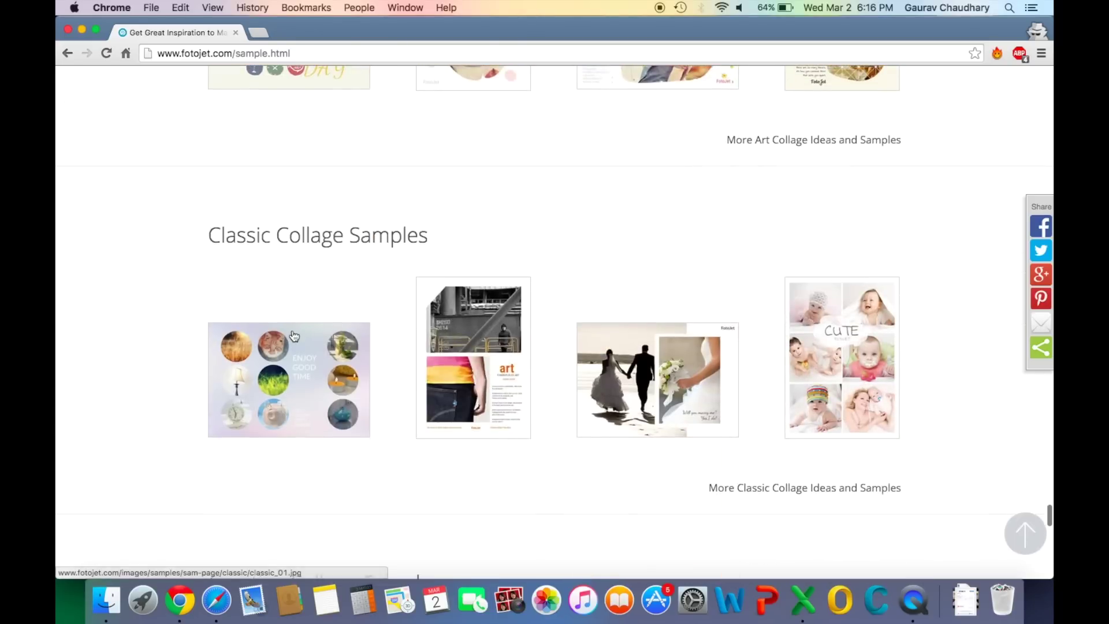
pyautogui.scroll(-20, 294, 336)
pyautogui.scroll(2, 294, 336)
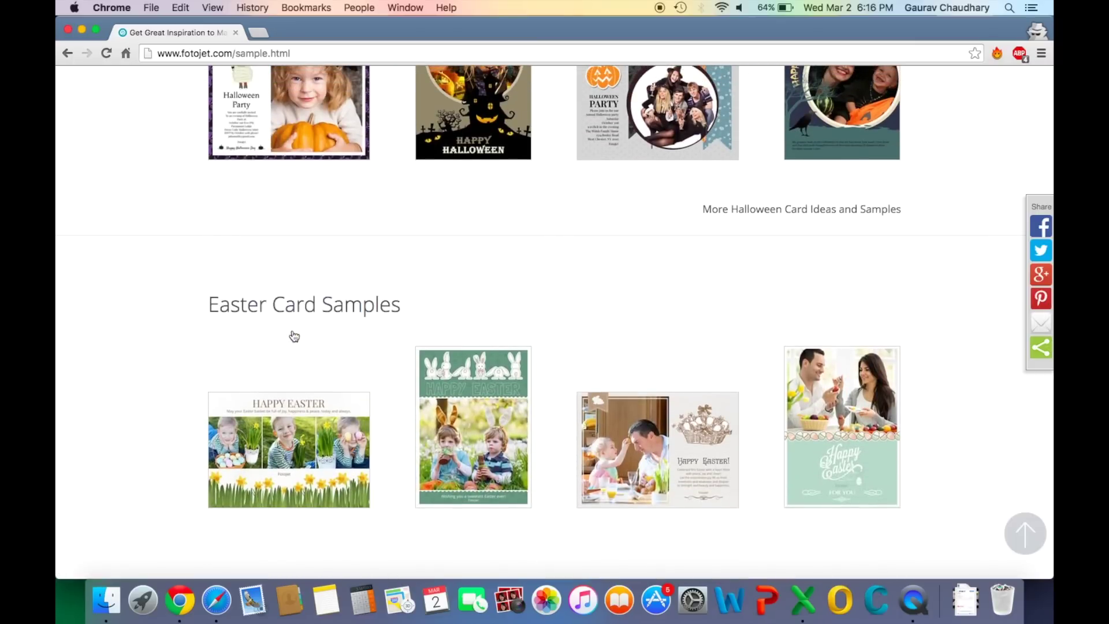
pyautogui.scroll(5, 294, 336)
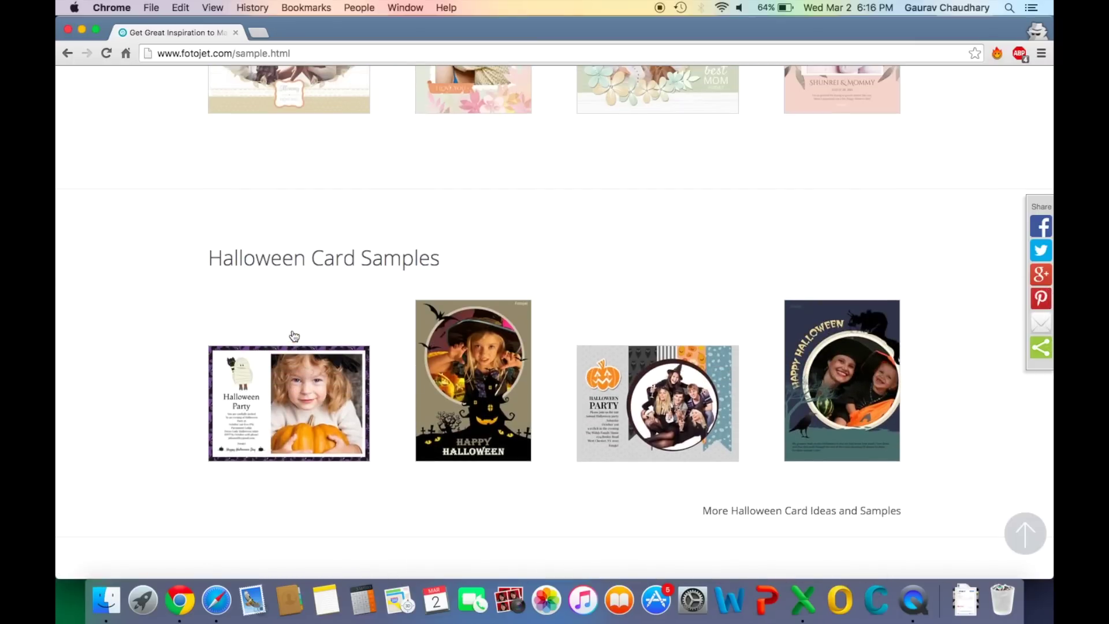
pyautogui.scroll(20, 294, 336)
pyautogui.scroll(15, 294, 336)
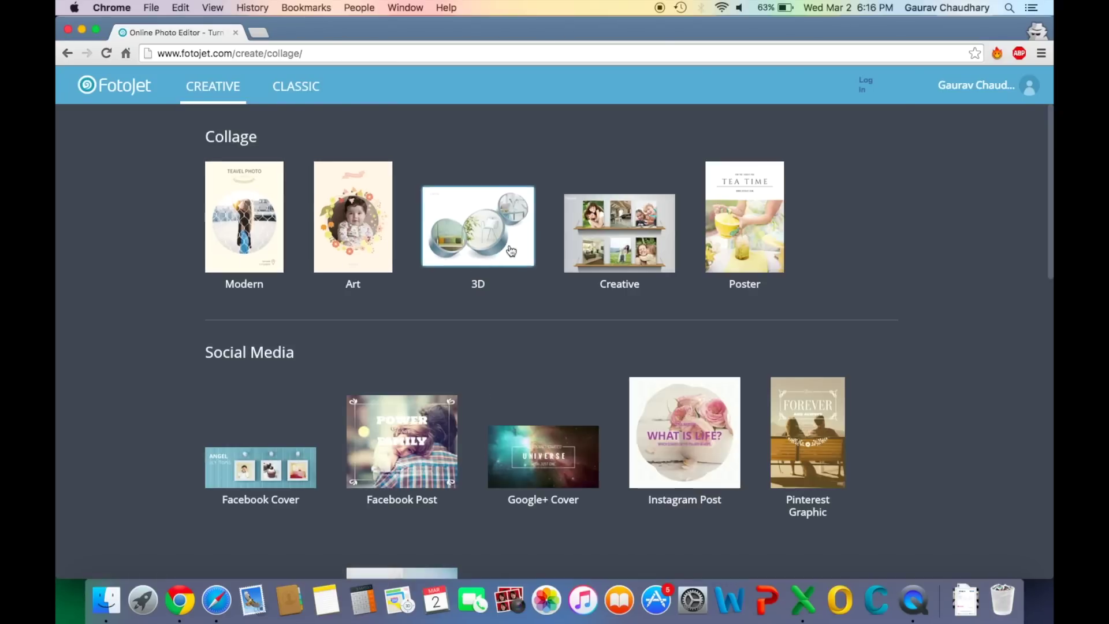
# Browse the Collage, Social Media, Misc and Photo Card categories and open a design
pyautogui.scroll(-10, 231, 451)
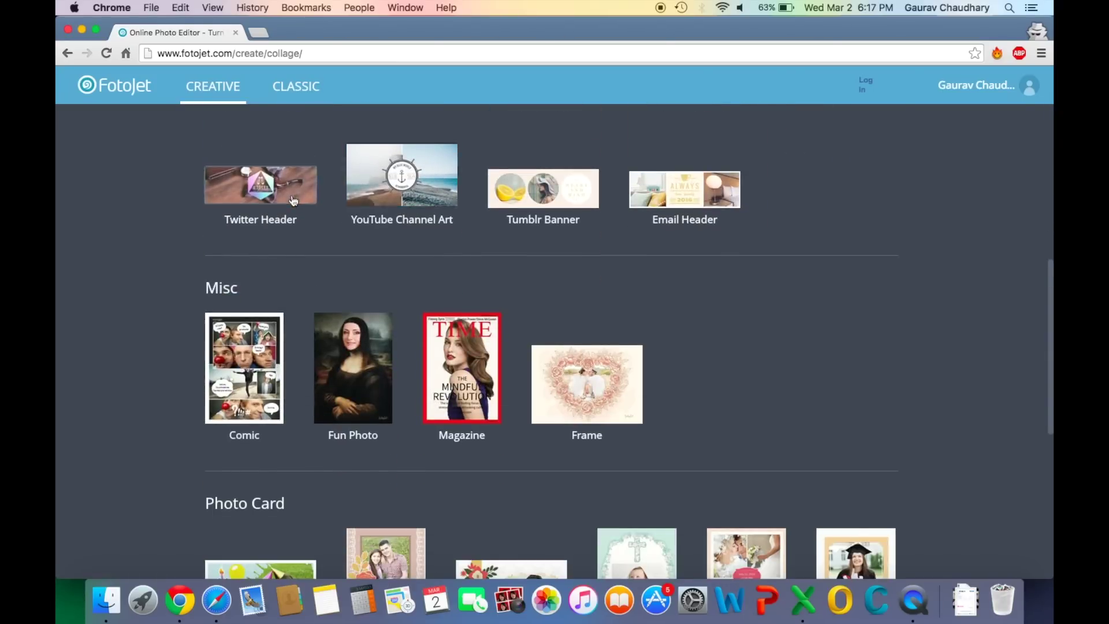
pyautogui.scroll(-6, 674, 337)
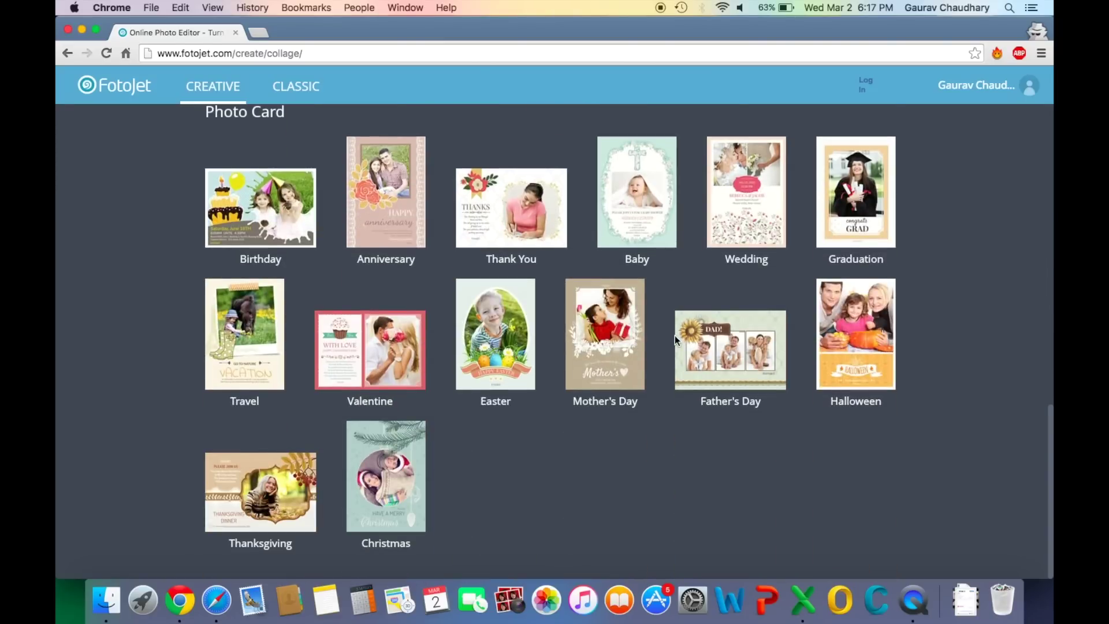
pyautogui.scroll(15, 691, 450)
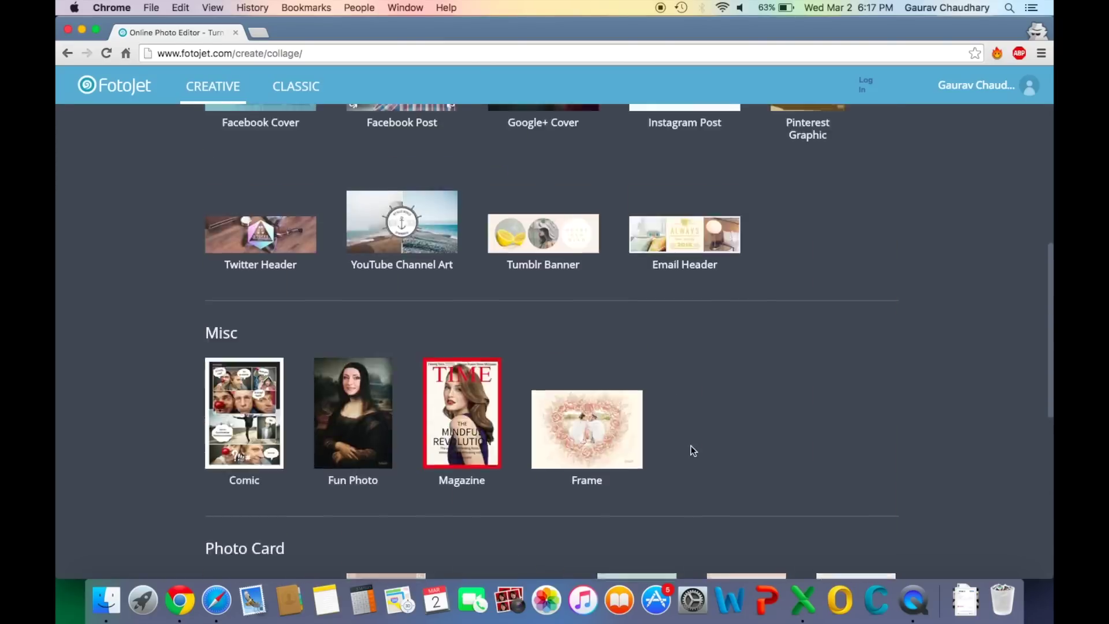
pyautogui.click(228, 195)
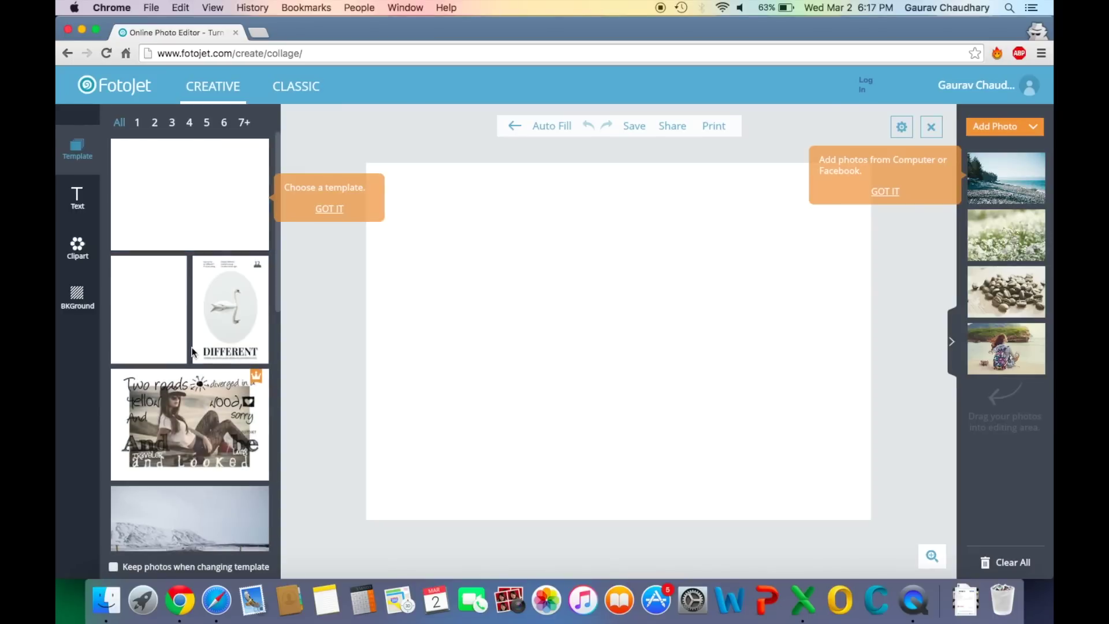
# Browse the template panel and filter it to five-photo layouts
pyautogui.scroll(-5, 194, 354)
pyautogui.scroll(-10, 194, 354)
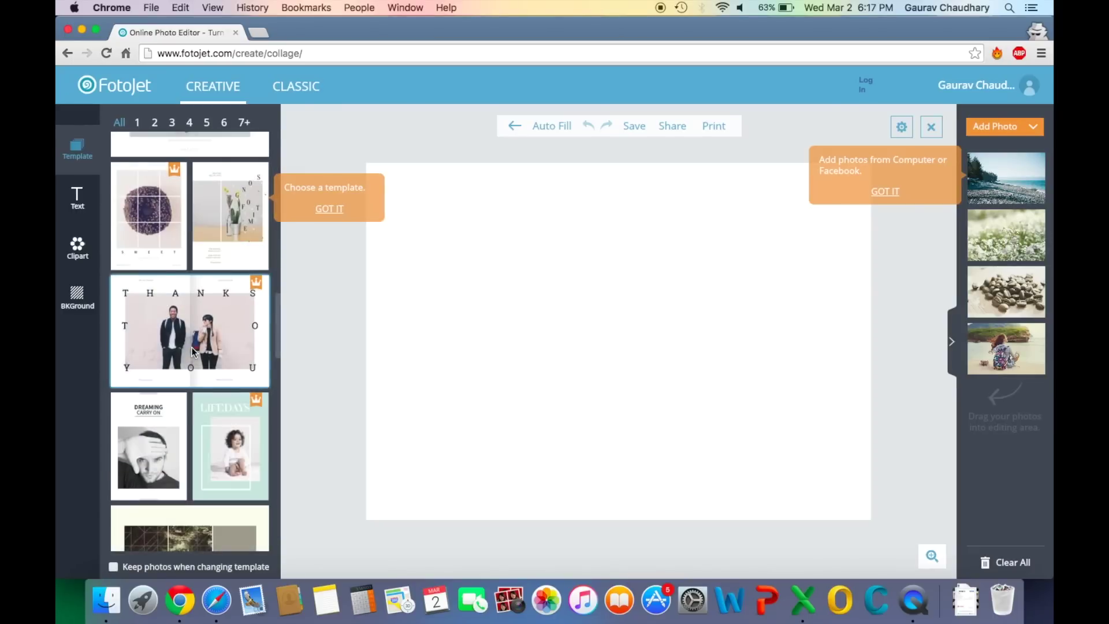
pyautogui.scroll(-15, 194, 353)
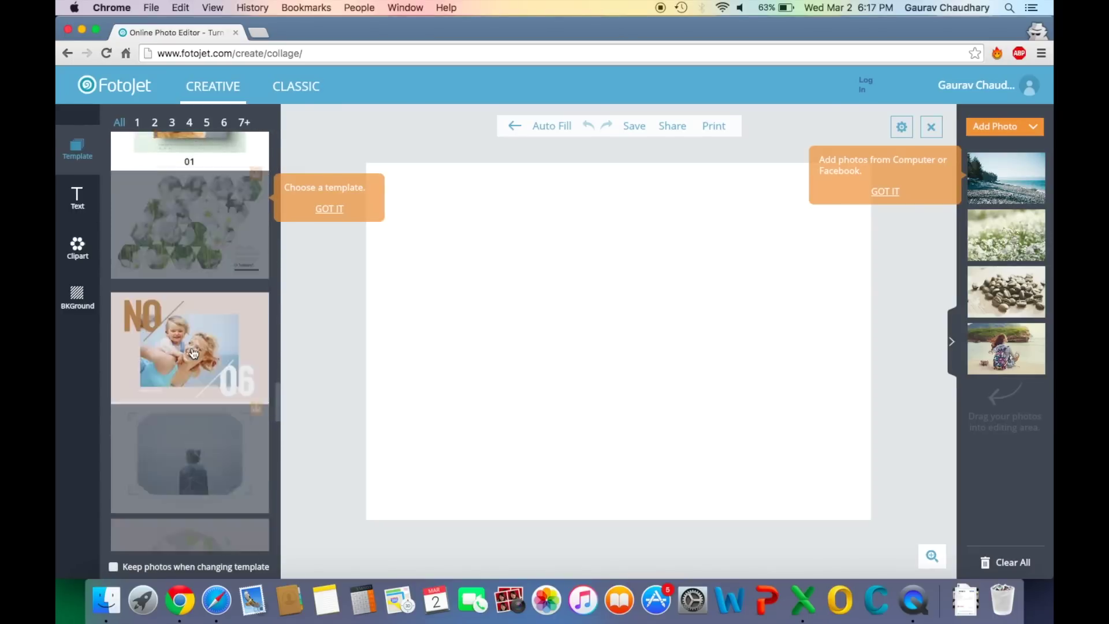
pyautogui.scroll(-15, 194, 353)
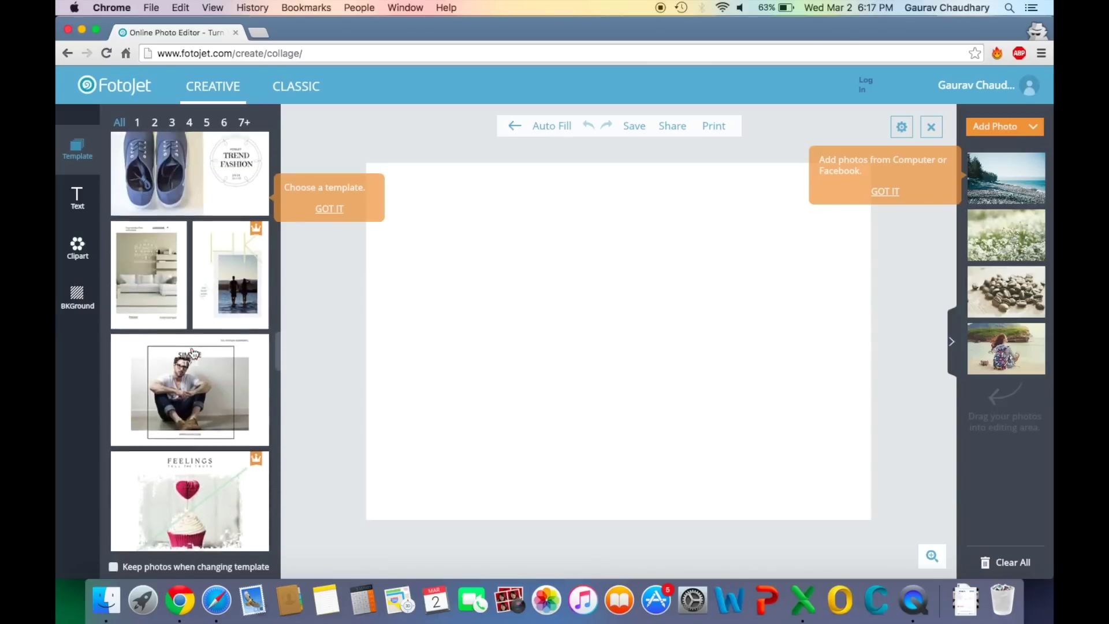
pyautogui.scroll(-8, 194, 354)
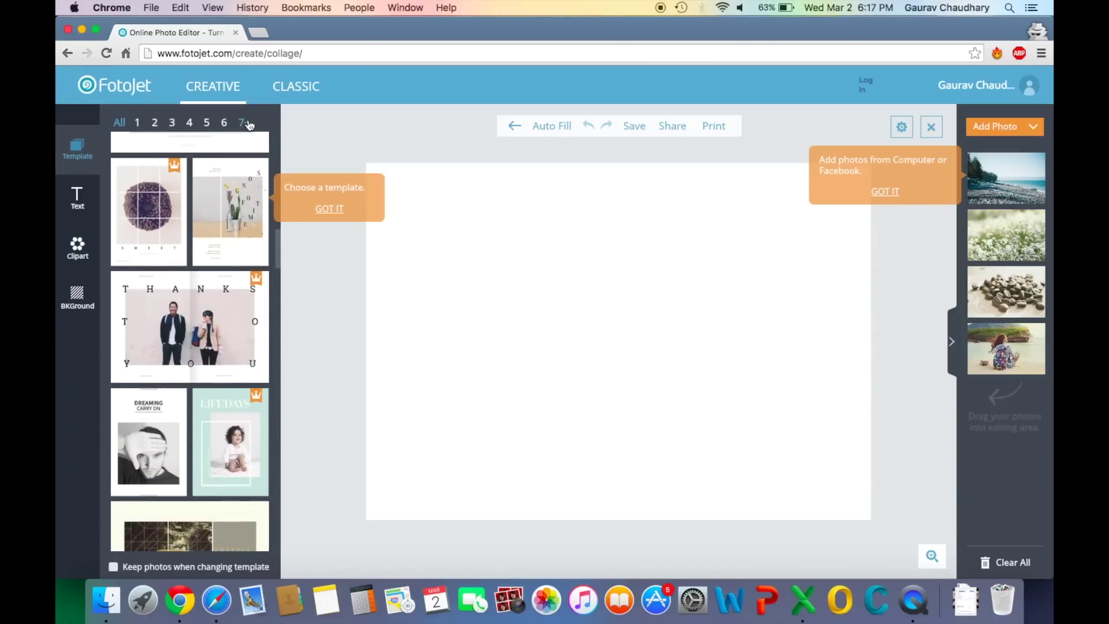
pyautogui.click(207, 123)
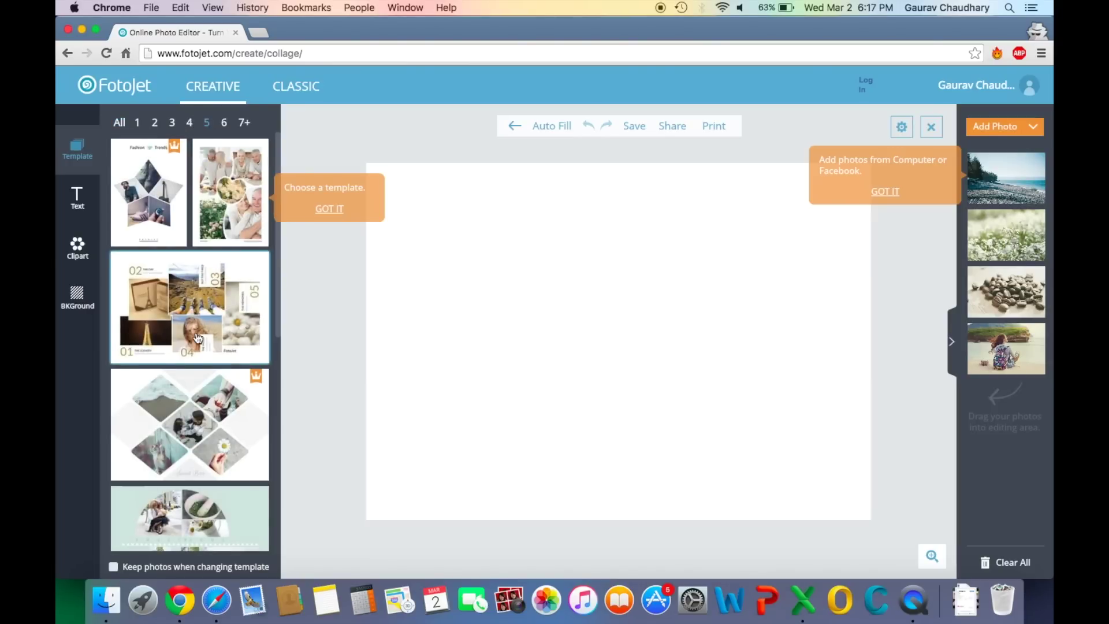
# Switch the template filter to layouts with 7+ photos
pyautogui.scroll(-10, 198, 339)
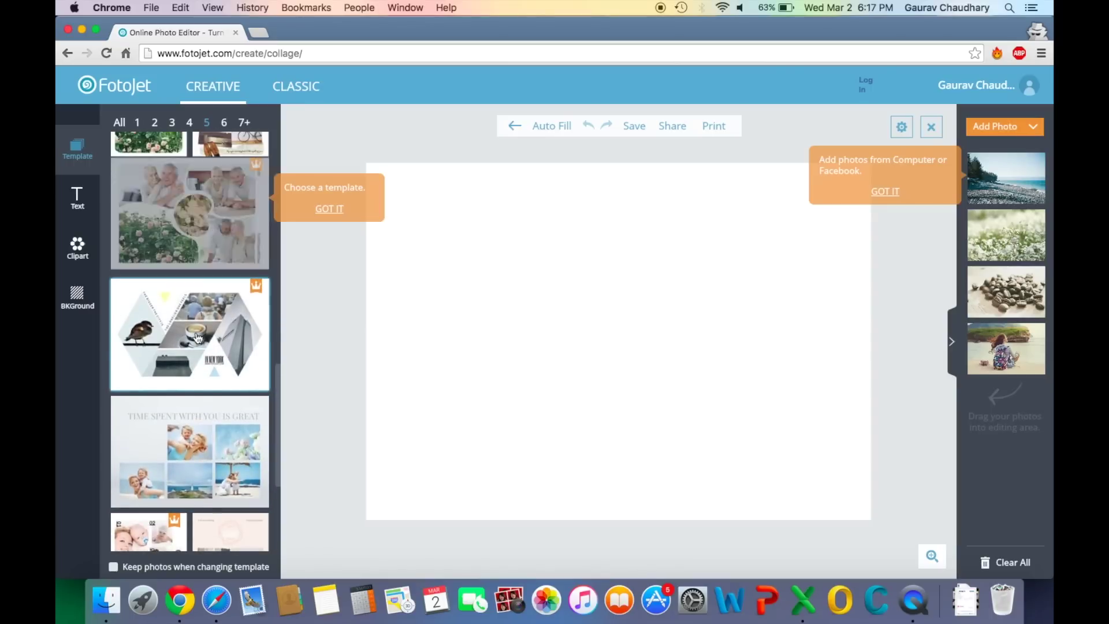
pyautogui.scroll(-4, 197, 410)
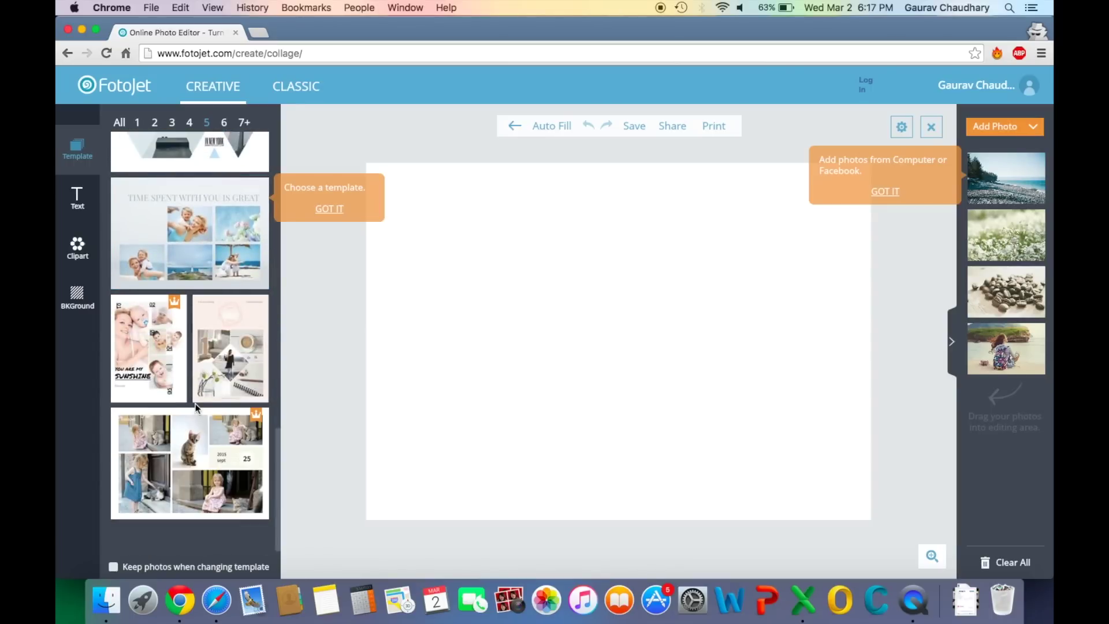
pyautogui.scroll(10, 195, 403)
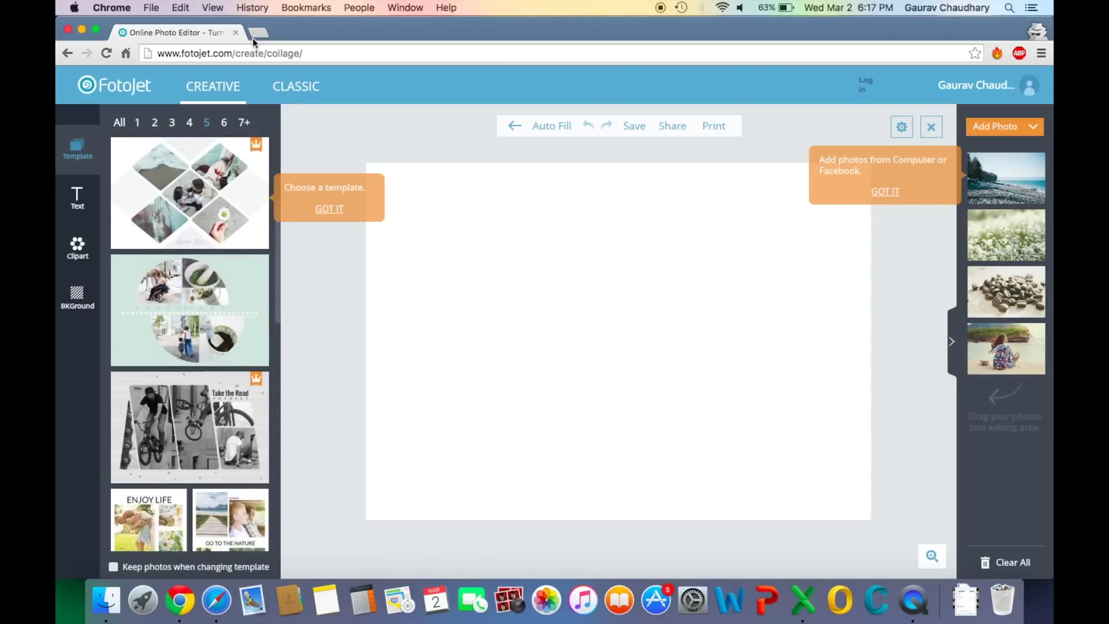
pyautogui.click(244, 124)
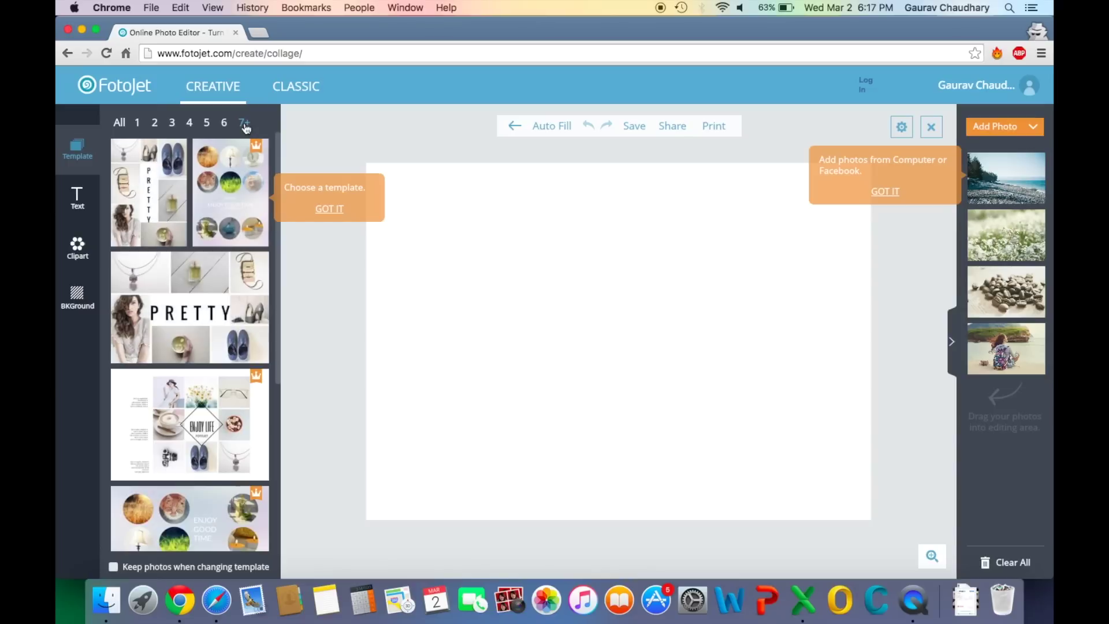
pyautogui.scroll(-5, 188, 323)
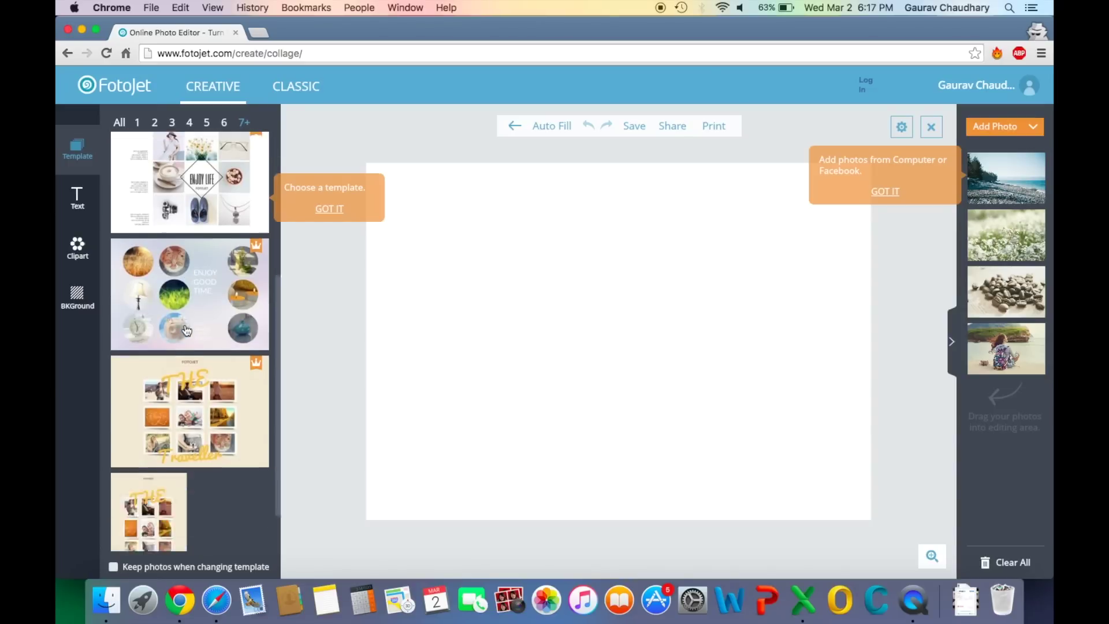
pyautogui.scroll(5, 186, 330)
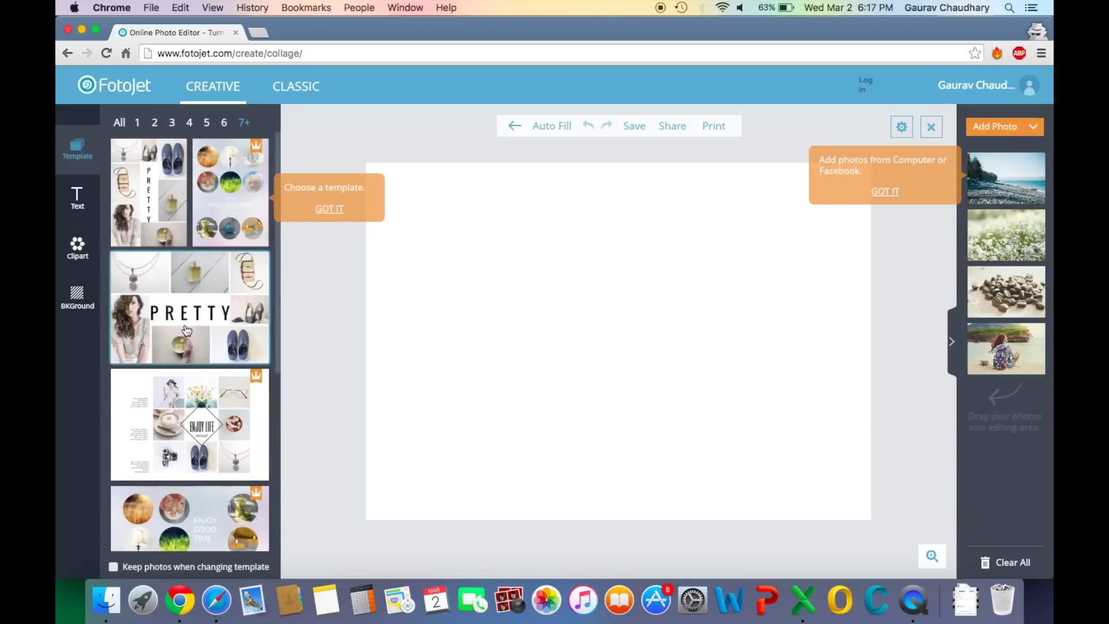
# Apply the Classic six-cell, three-column collage layout
pyautogui.click(308, 89)
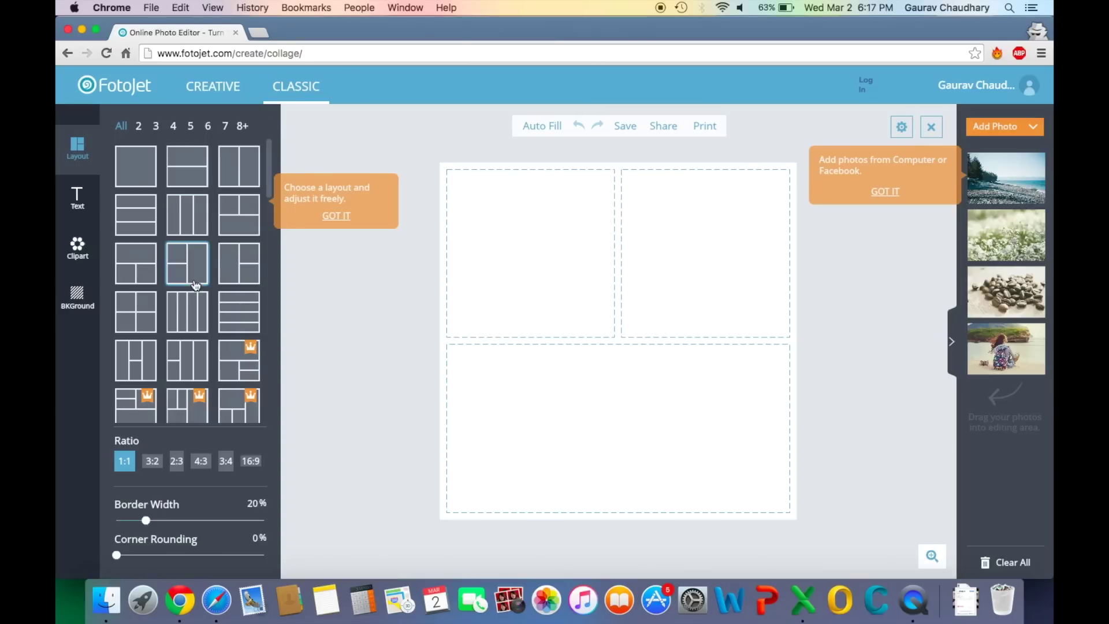
pyautogui.scroll(-5, 195, 285)
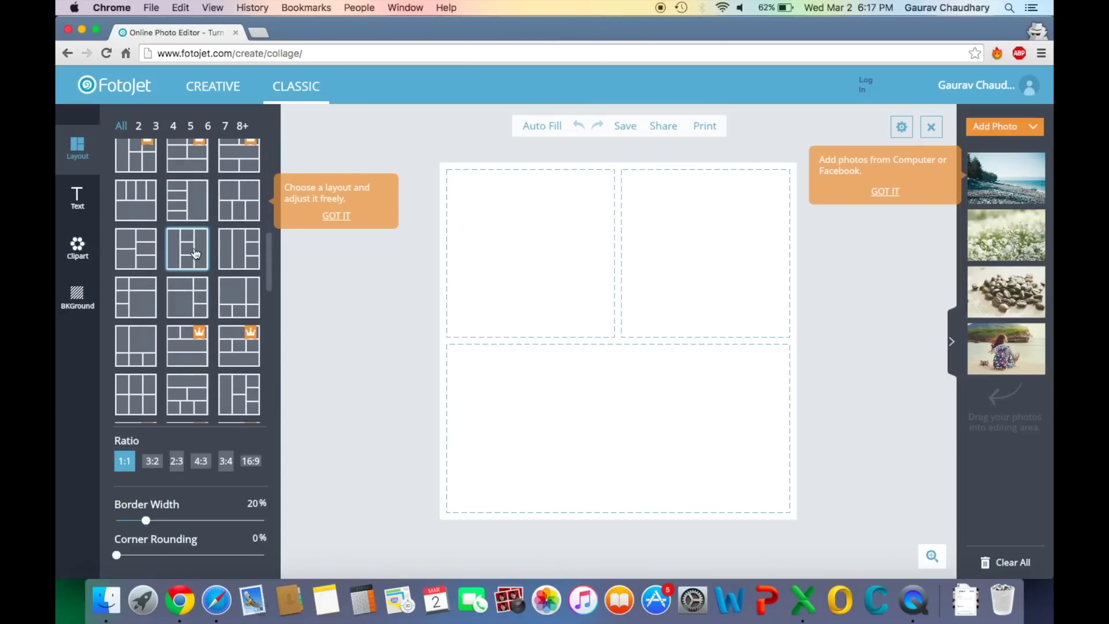
pyautogui.click(196, 253)
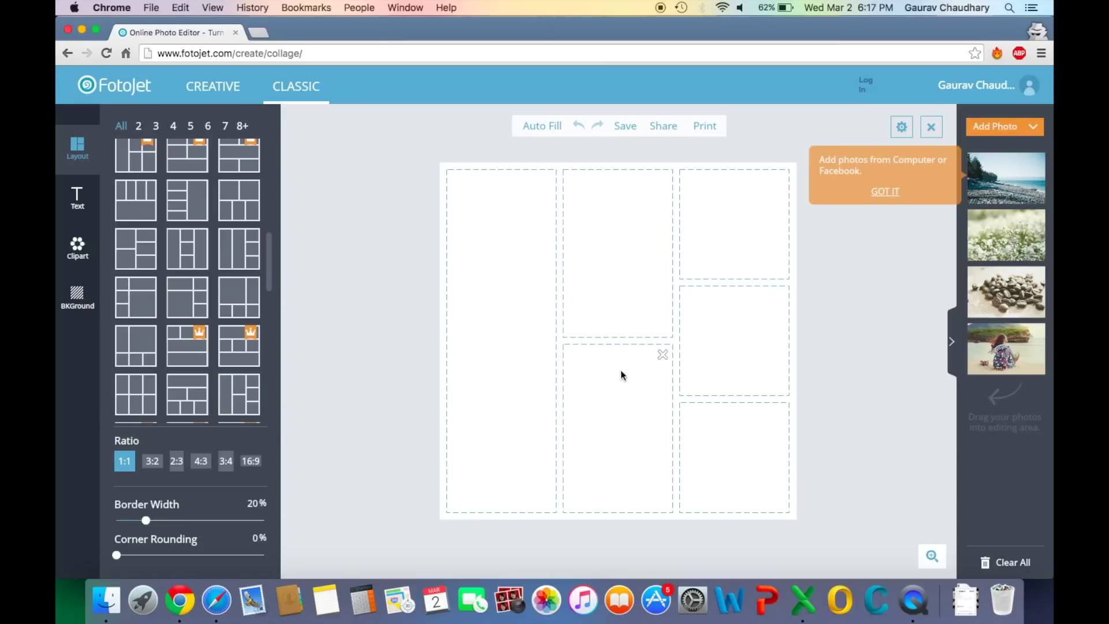
# Try 16:9, 4:3 and square ratios, settling on 3:2
pyautogui.scroll(10, 178, 356)
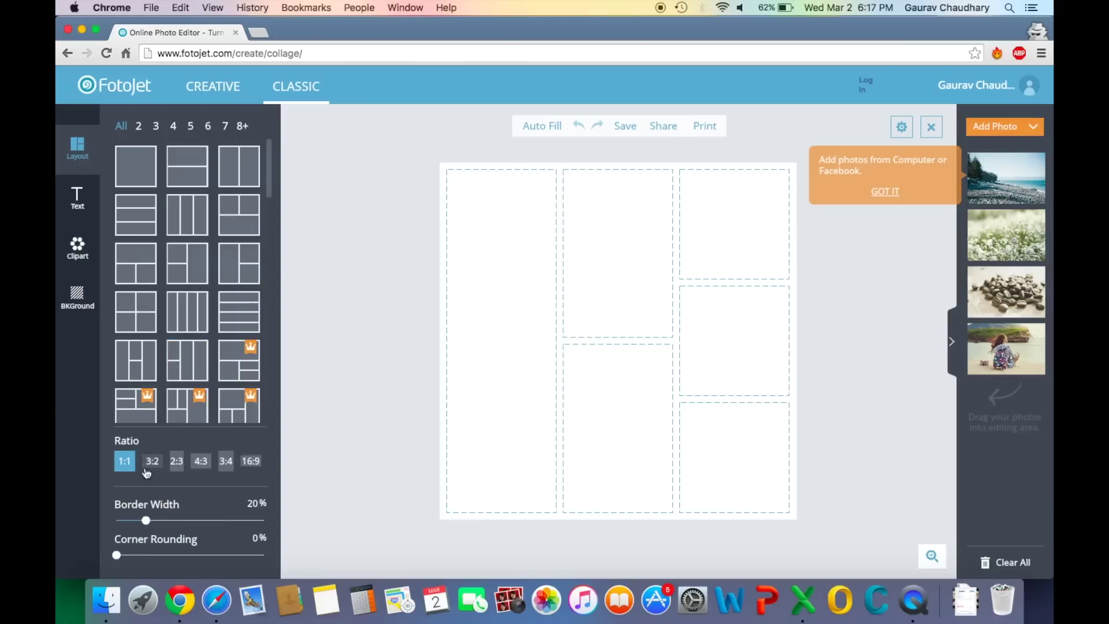
pyautogui.click(251, 461)
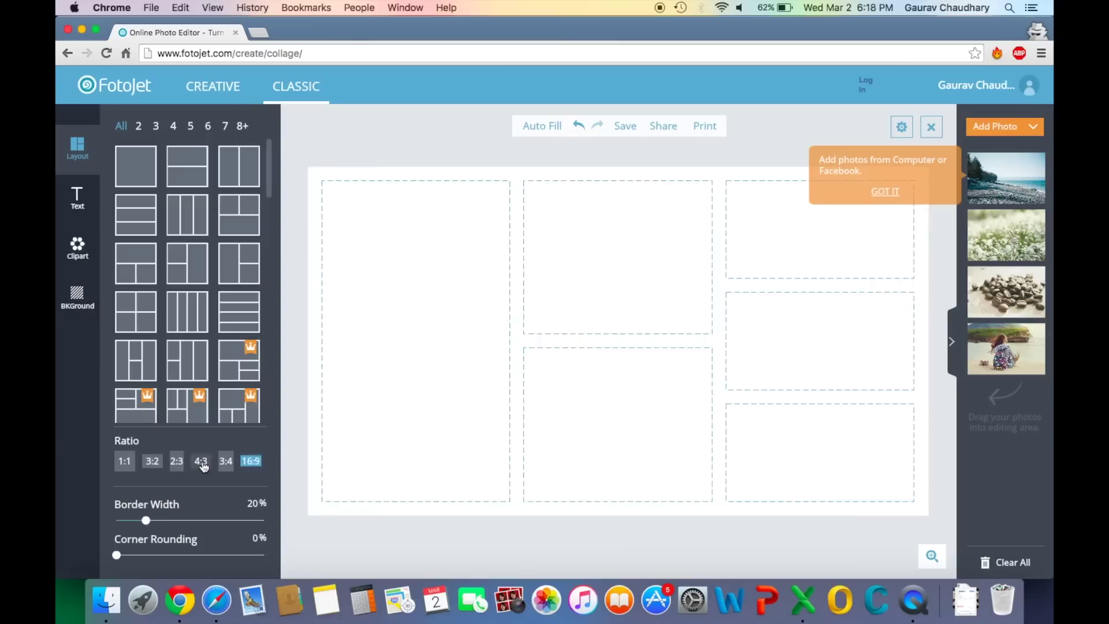
pyautogui.click(201, 462)
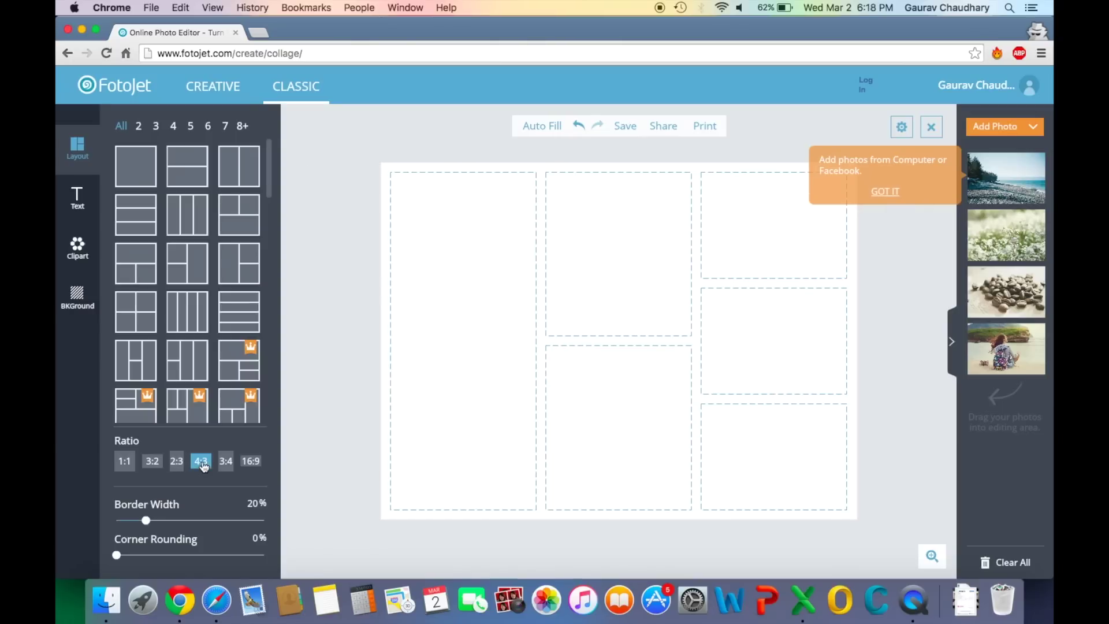
pyautogui.click(125, 463)
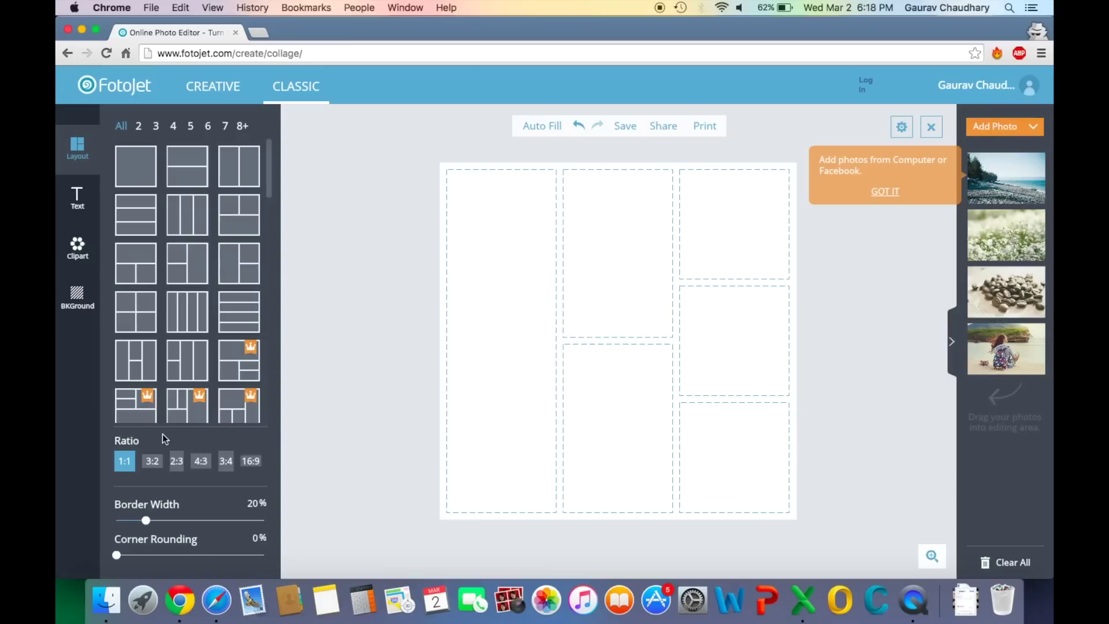
pyautogui.click(153, 462)
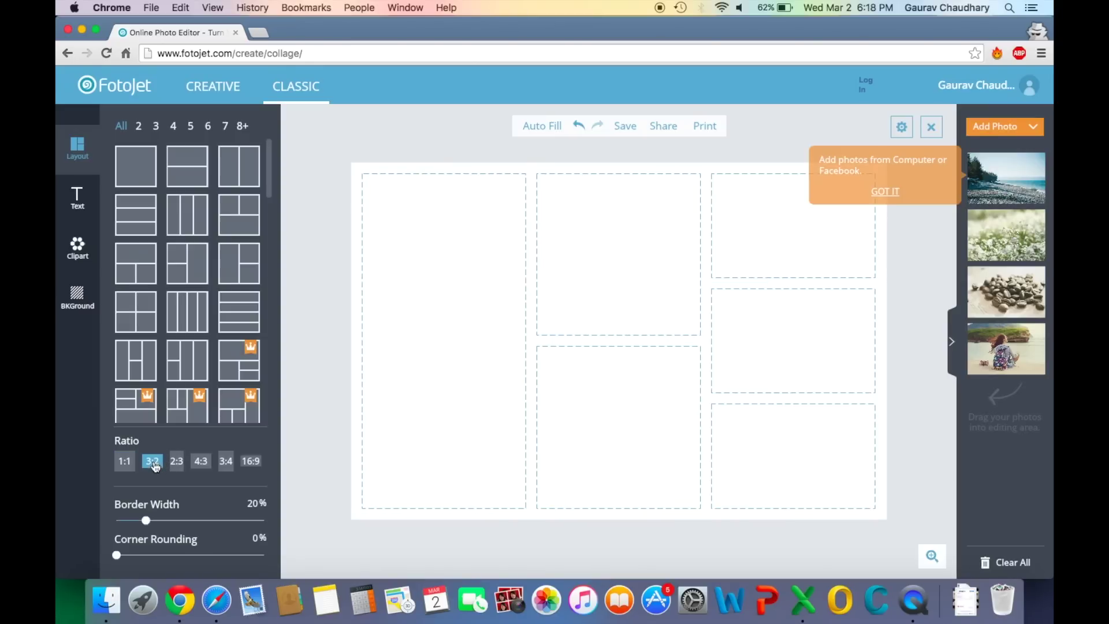
# Reduce the collage border width to 9%
pyautogui.scroll(-5, 187, 347)
pyautogui.scroll(5, 179, 404)
pyautogui.moveTo(148, 523); pyautogui.dragTo(386, 168)
pyautogui.moveTo(287, 359); pyautogui.dragTo(124, 95)
# Open the FotoJet home page in a new tab and browse its sections
pyautogui.click(124, 92)
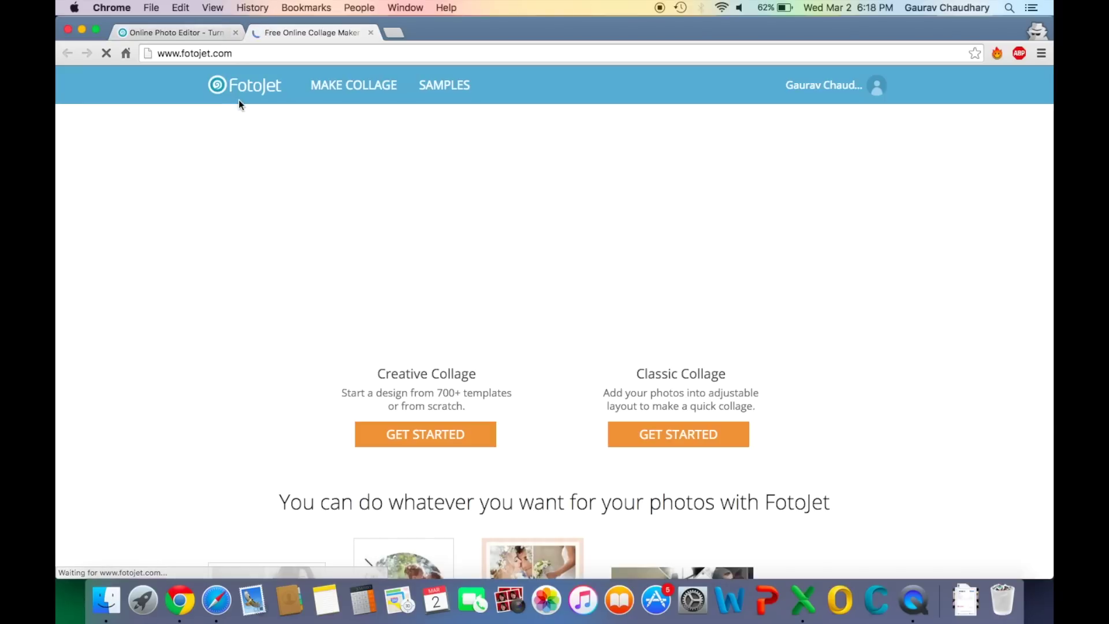
pyautogui.scroll(-15, 417, 412)
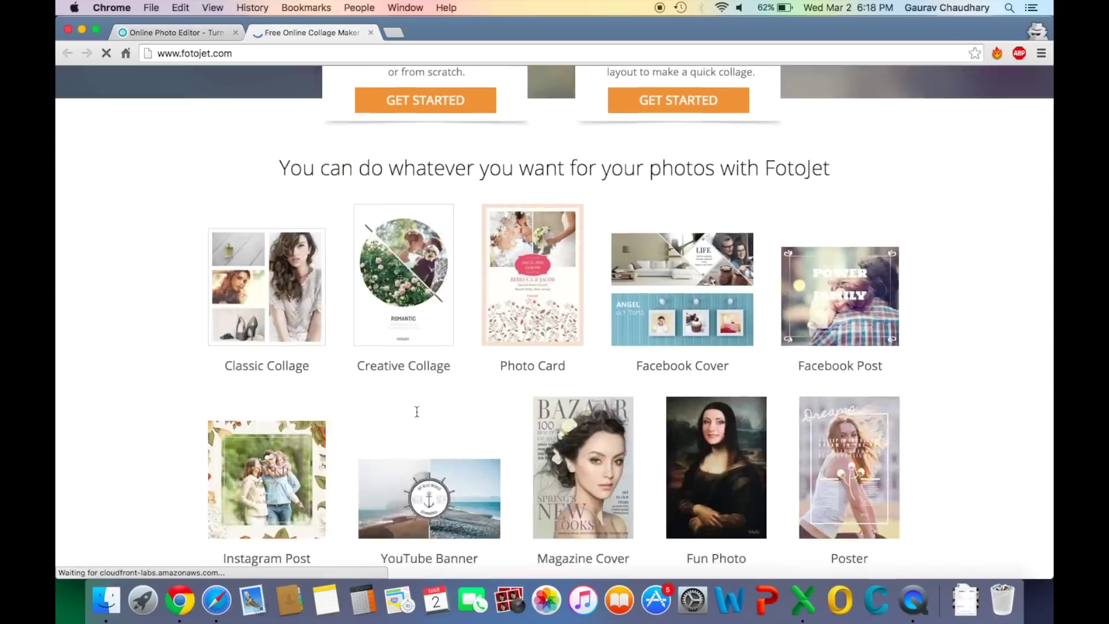
pyautogui.scroll(-3, 417, 412)
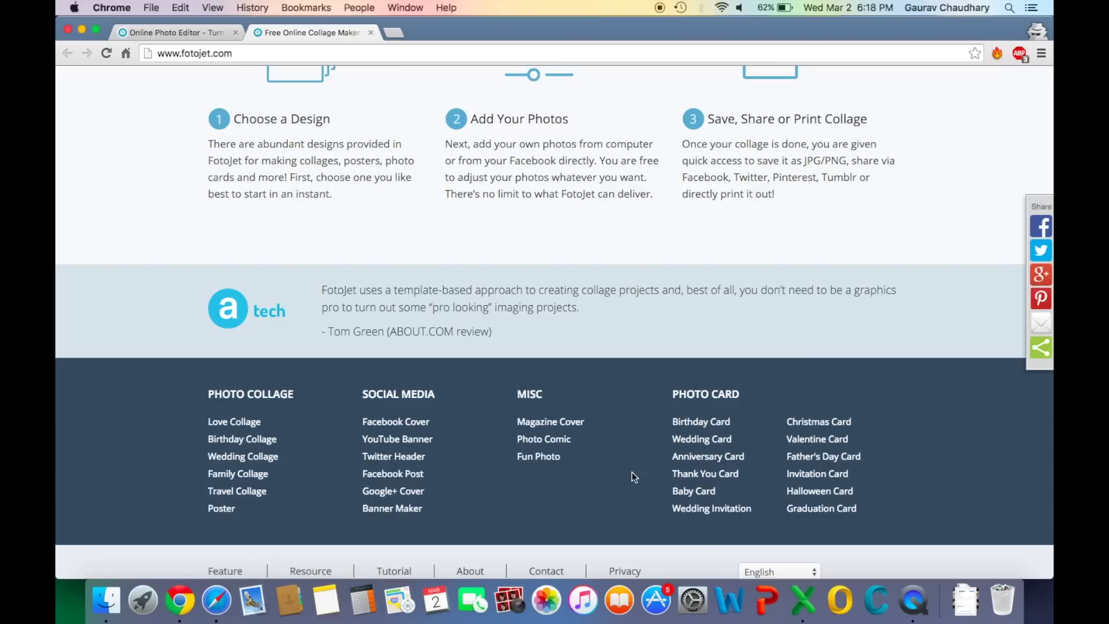
pyautogui.scroll(15, 632, 472)
pyautogui.scroll(-15, 632, 473)
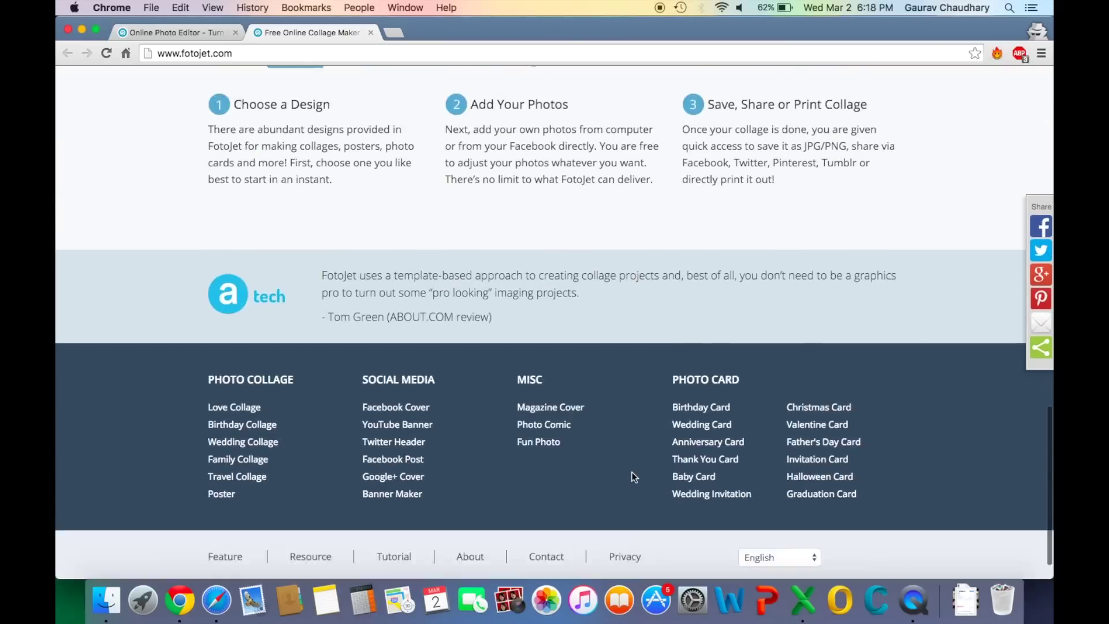
pyautogui.scroll(15, 633, 472)
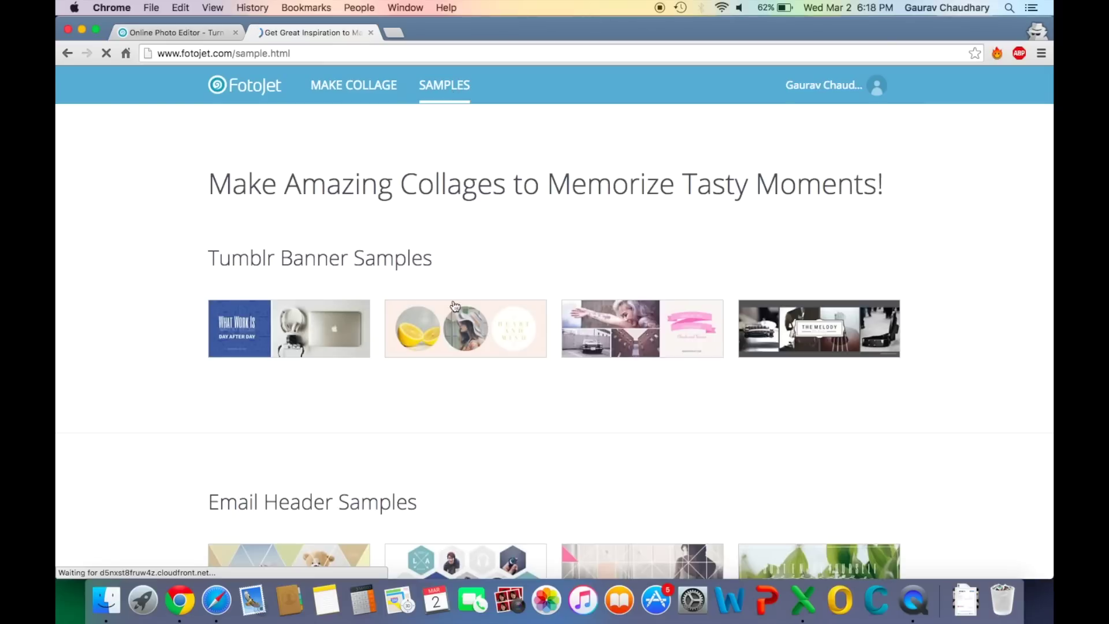
pyautogui.scroll(-18, 454, 305)
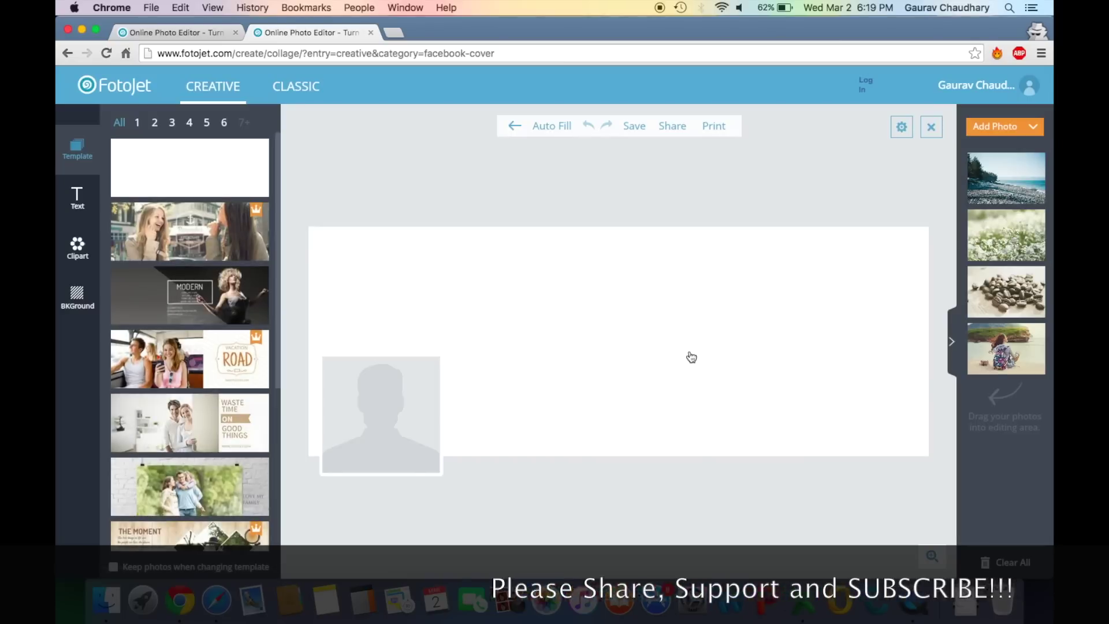
# Browse the Facebook cover template list
pyautogui.scroll(-4, 224, 258)
pyautogui.scroll(-5, 224, 258)
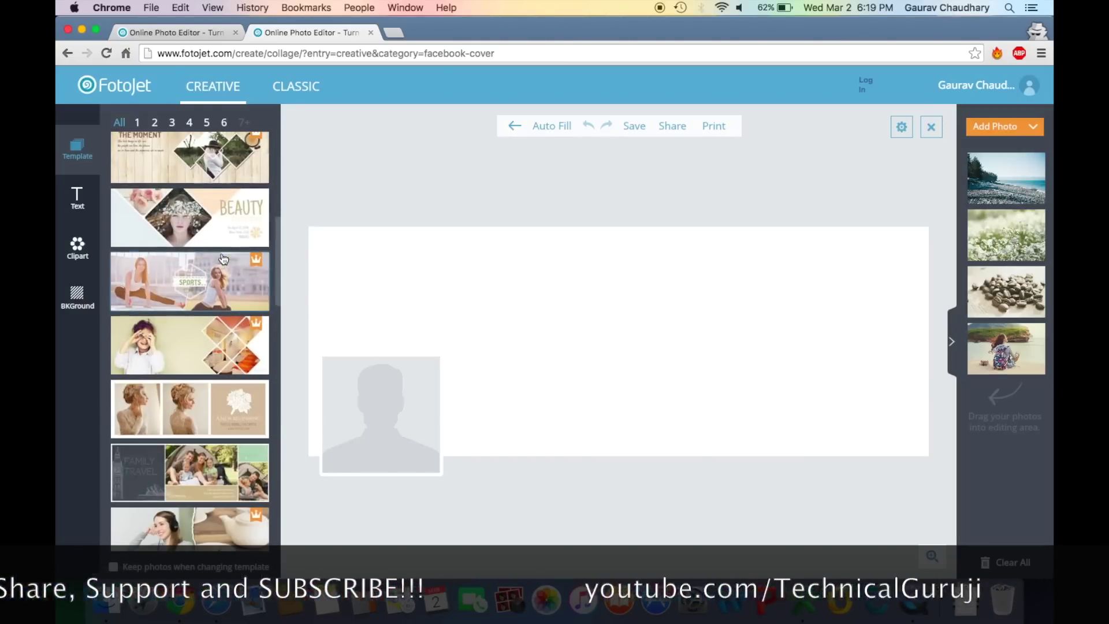
pyautogui.scroll(-5, 223, 259)
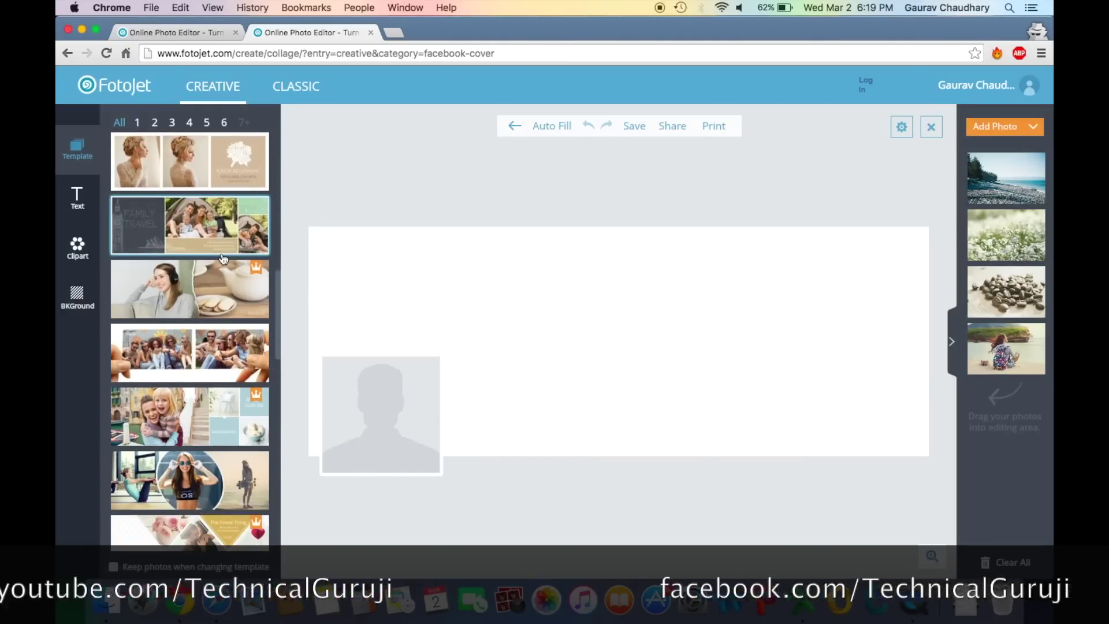
pyautogui.scroll(-5, 223, 258)
pyautogui.scroll(2, 224, 258)
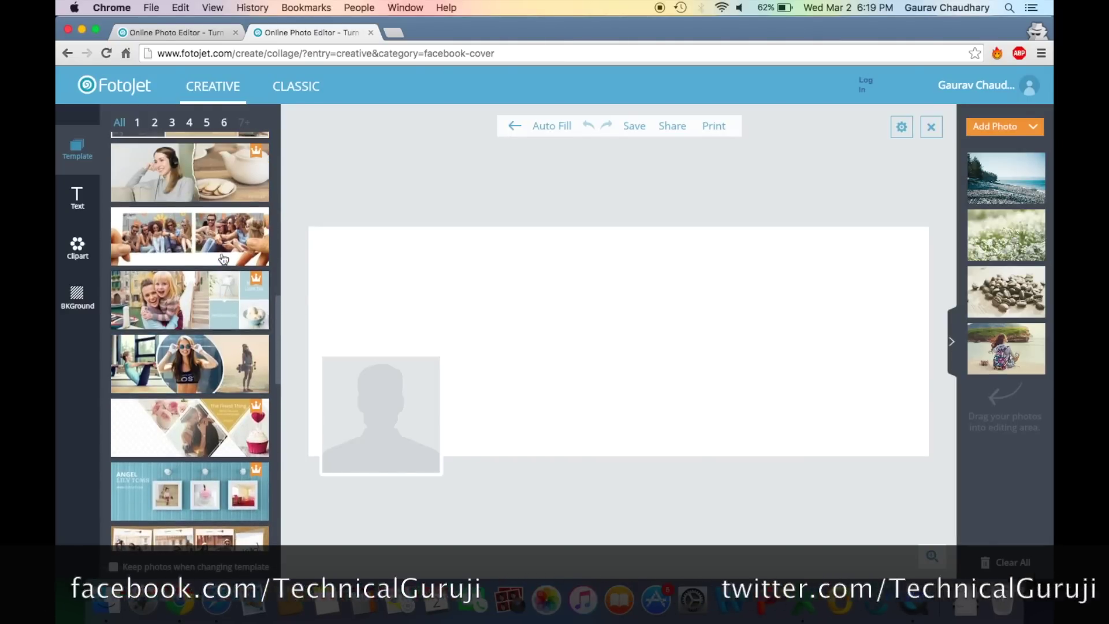
pyautogui.scroll(4, 223, 258)
pyautogui.scroll(5, 224, 258)
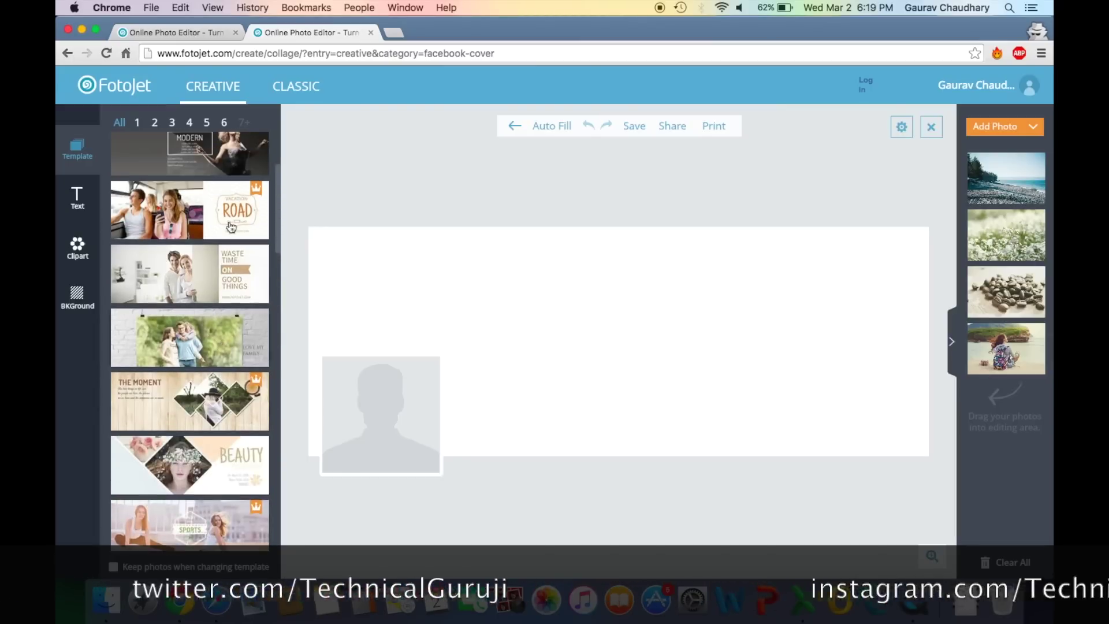
# Filter to five-photo layouts and apply the Let Them Be Little template
pyautogui.click(223, 123)
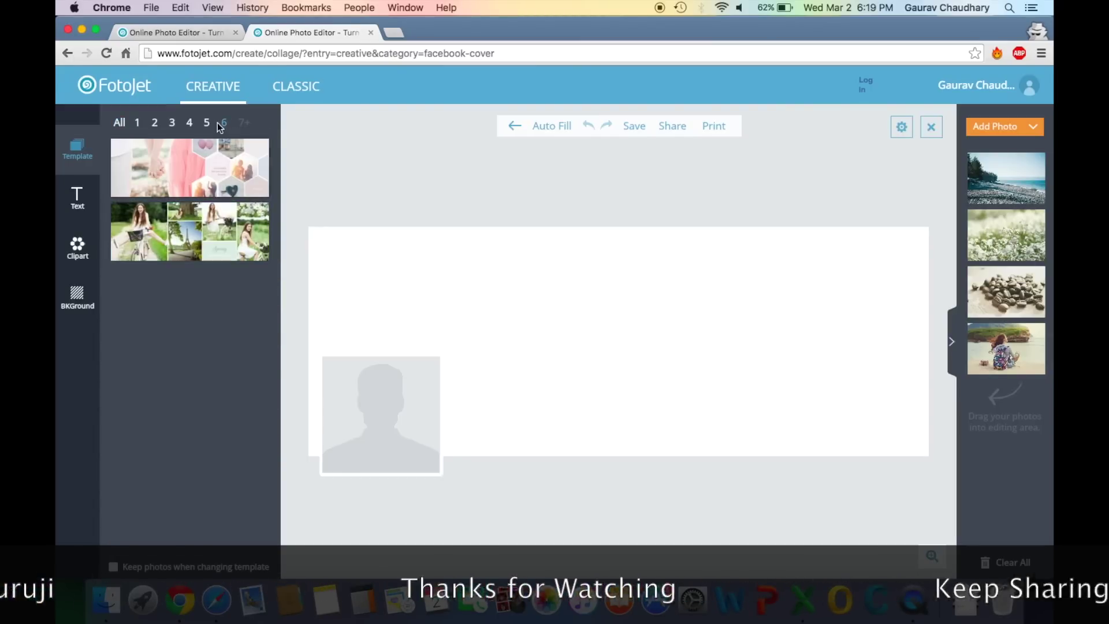
pyautogui.click(208, 126)
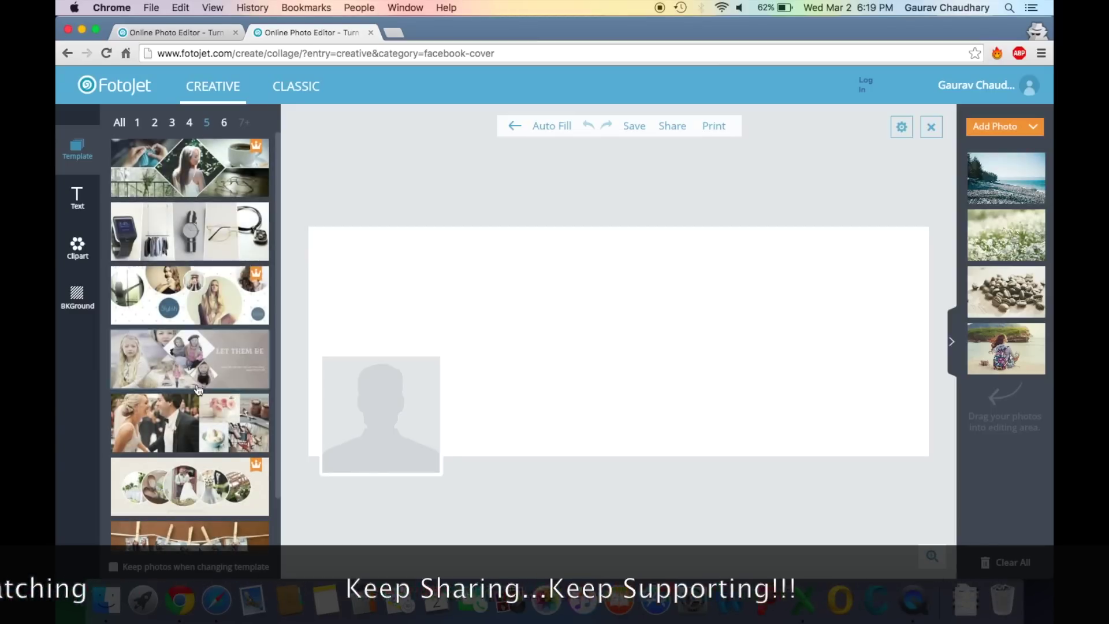
pyautogui.scroll(-2, 199, 347)
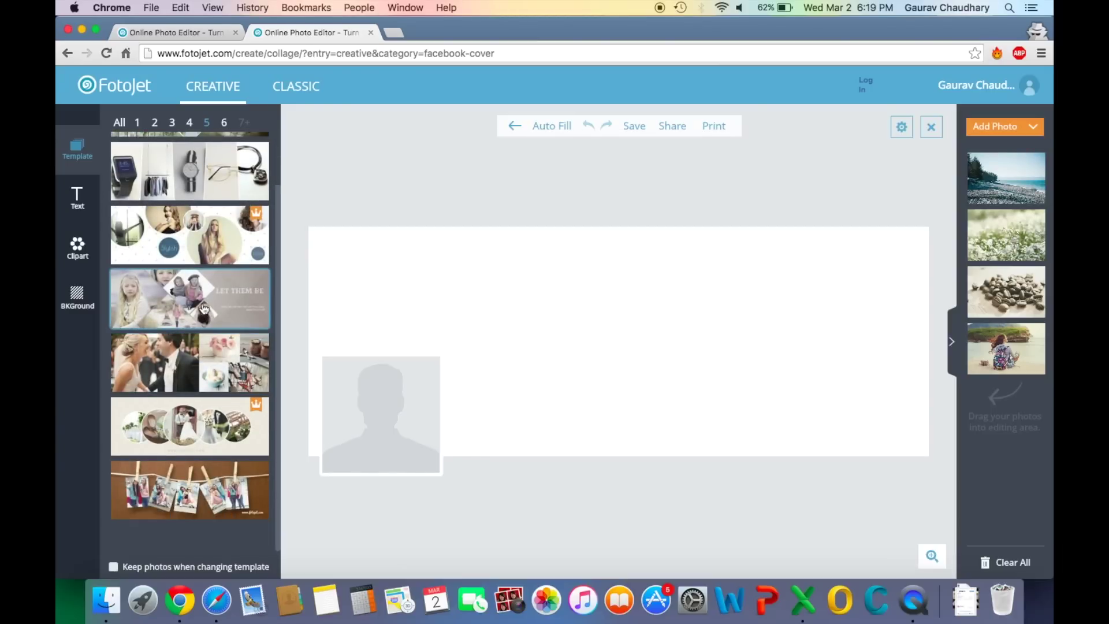
pyautogui.click(204, 308)
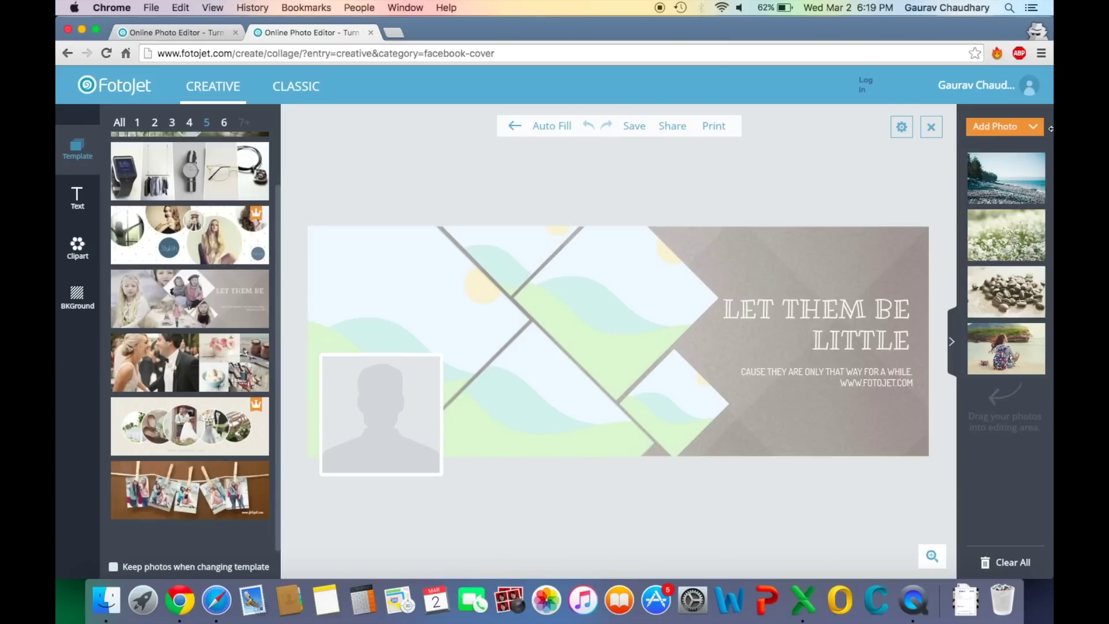
# Upload all photos in the untitled folder from the computer
pyautogui.moveTo(1002, 127)
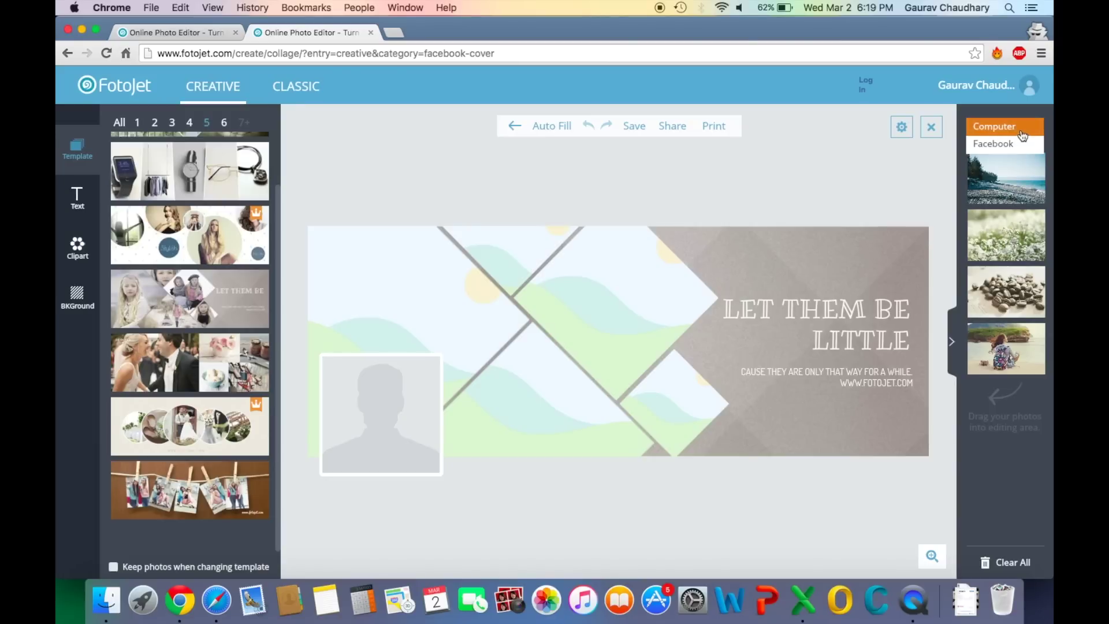
pyautogui.click(1023, 133)
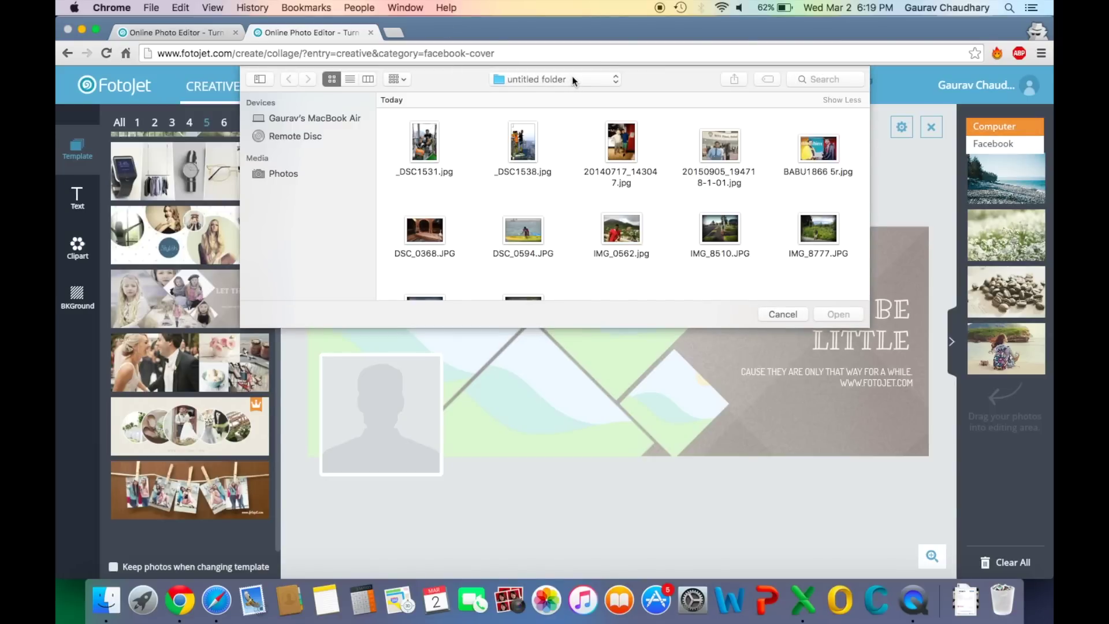
pyautogui.click(572, 79)
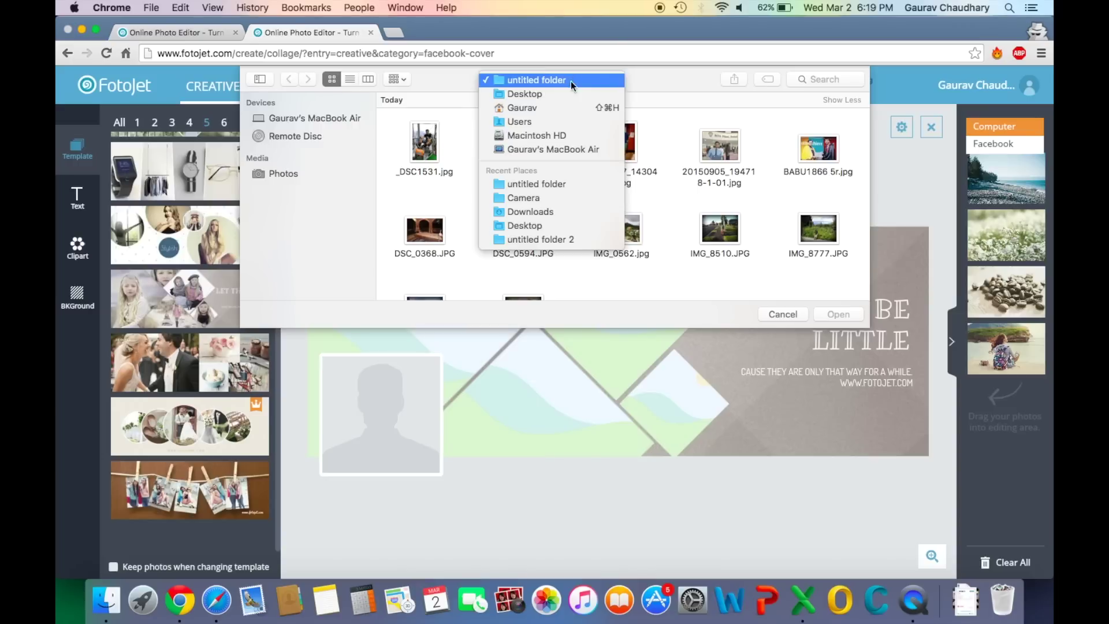
pyautogui.click(689, 288)
pyautogui.scroll(-2, 586, 257)
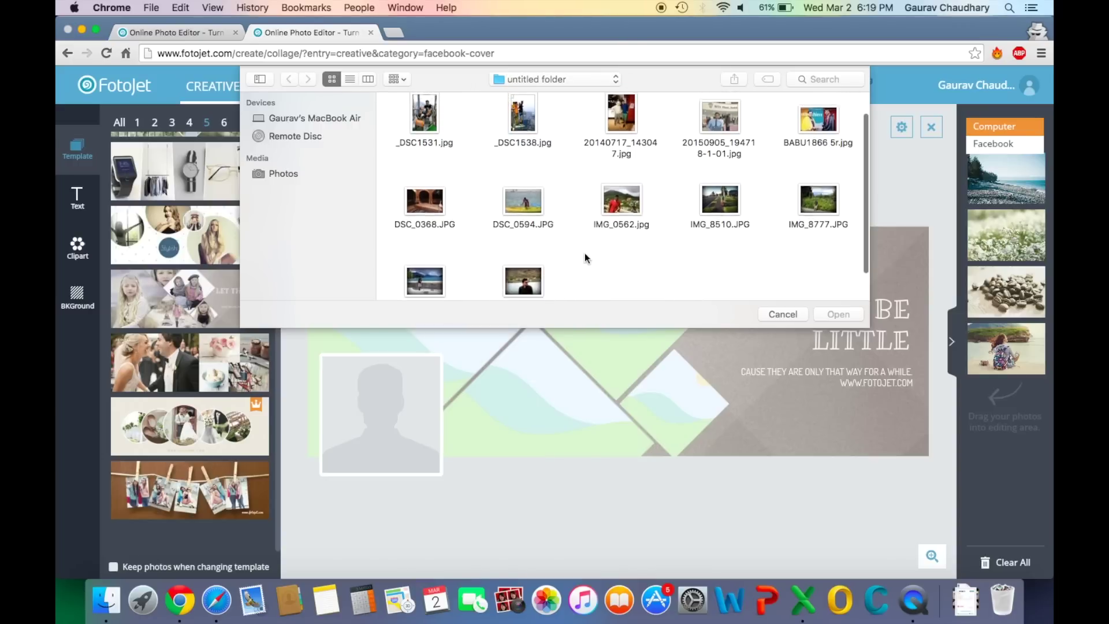
pyautogui.moveTo(841, 294); pyautogui.dragTo(310, 12)
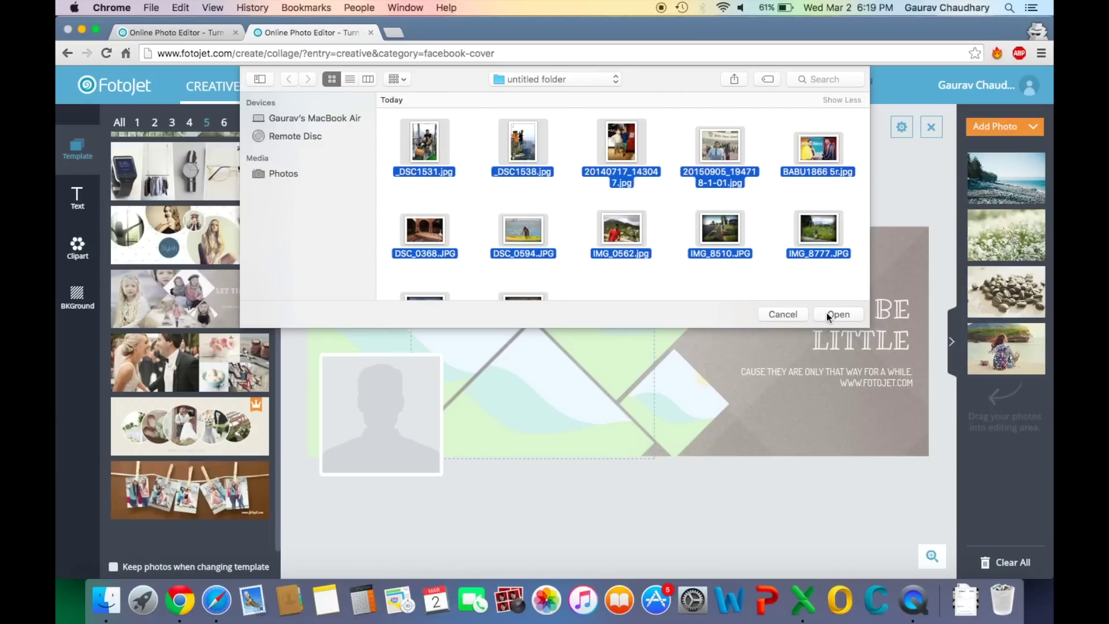
pyautogui.click(827, 313)
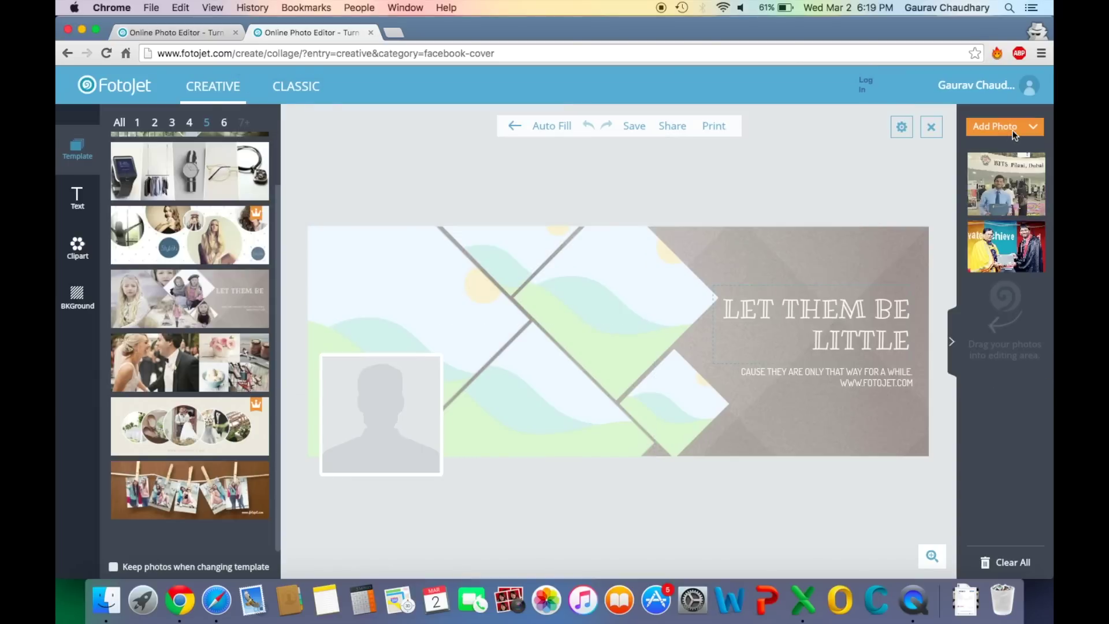
# Auto Fill the diagonal cells with the uploaded photos, then reshuffle them six times
pyautogui.click(1010, 90)
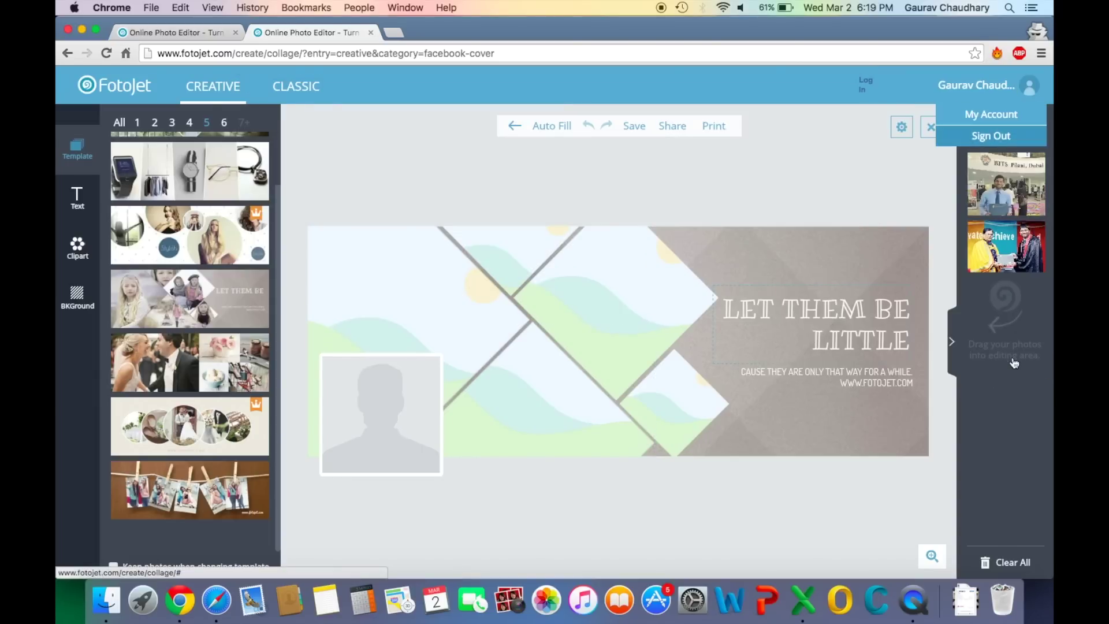
pyautogui.scroll(-2, 1017, 404)
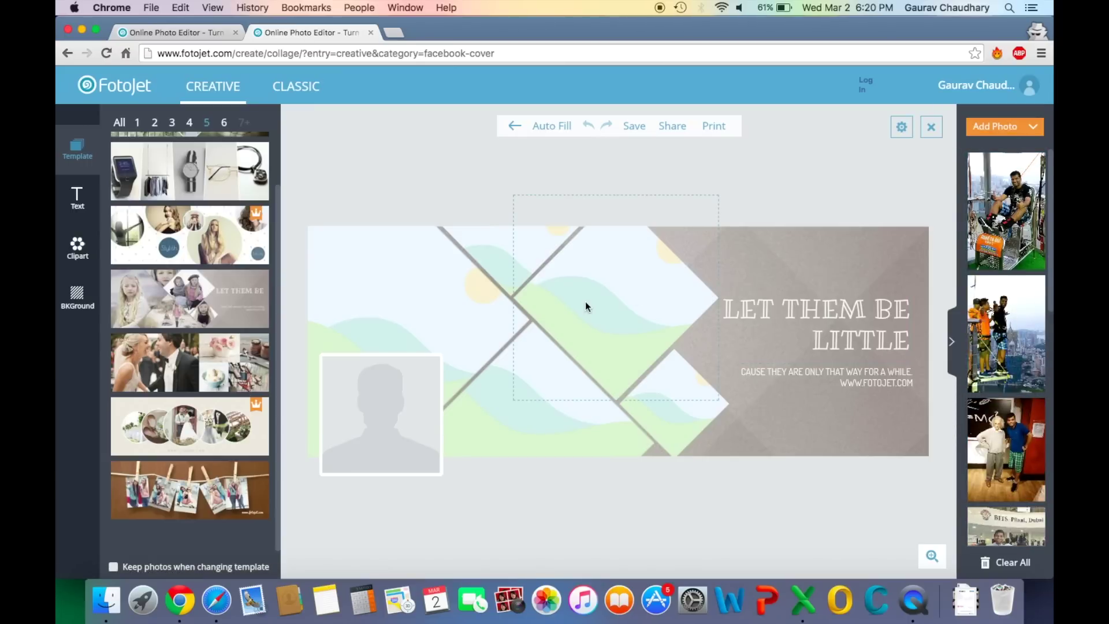
pyautogui.click(562, 128)
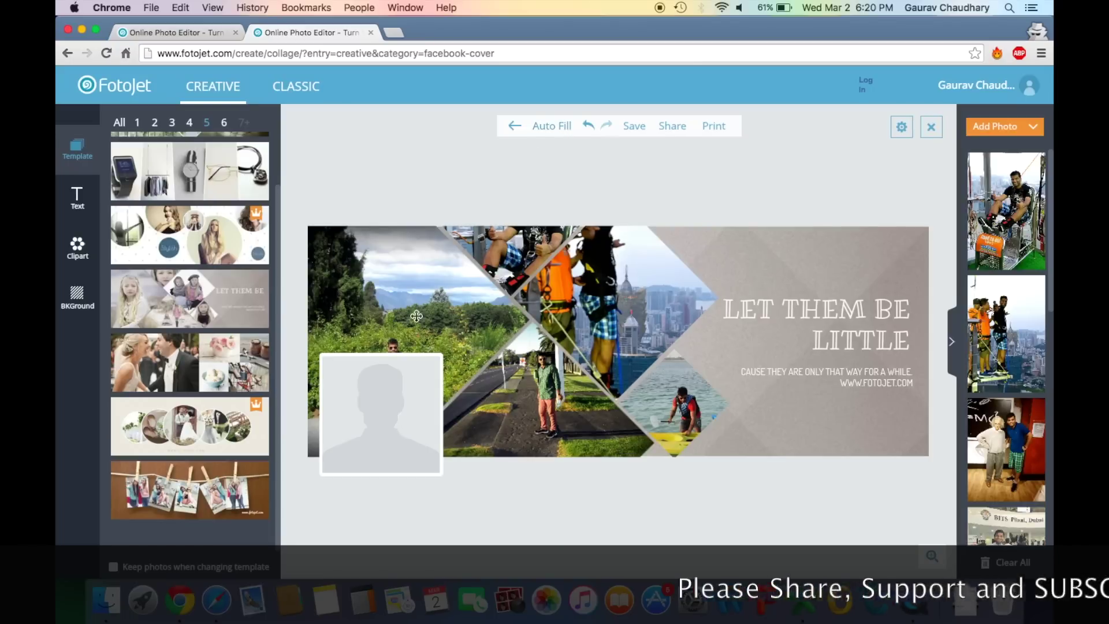
pyautogui.click(559, 128)
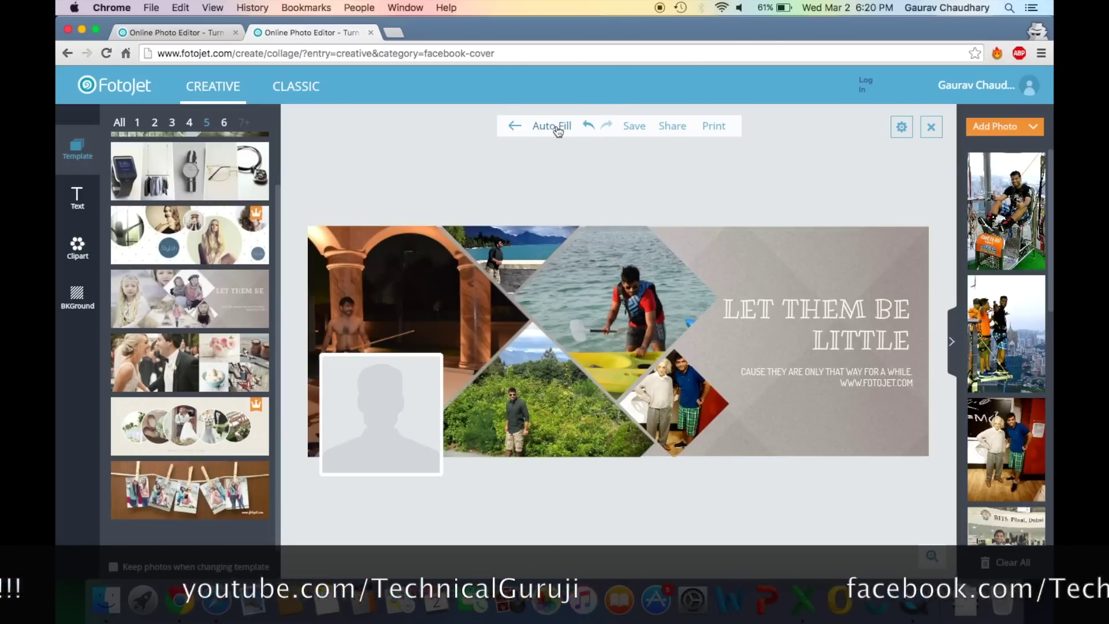
pyautogui.click(558, 128)
pyautogui.click(558, 129)
pyautogui.click(558, 128)
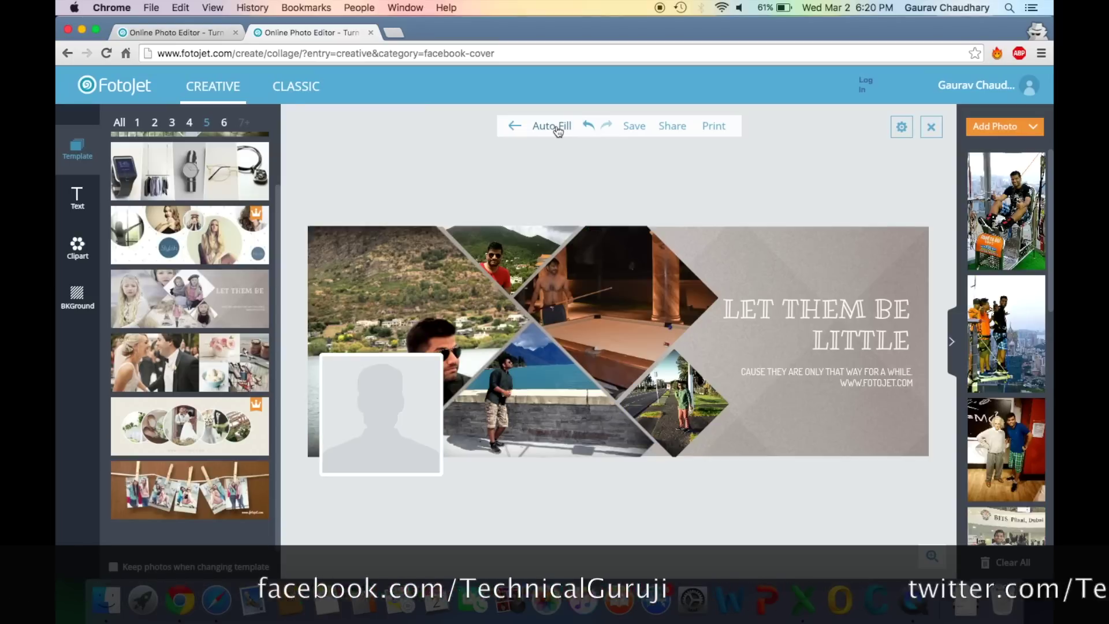
pyautogui.click(558, 128)
pyautogui.click(558, 128)
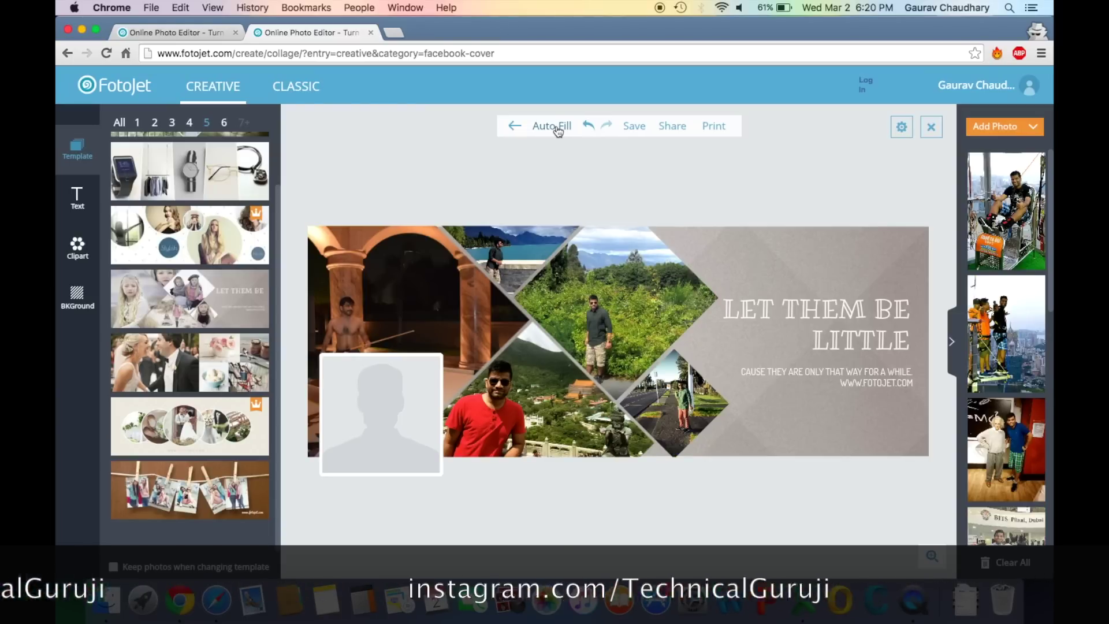
# Enlarge the green landscape photo and shift it up and left in its cell
pyautogui.doubleClick(633, 297)
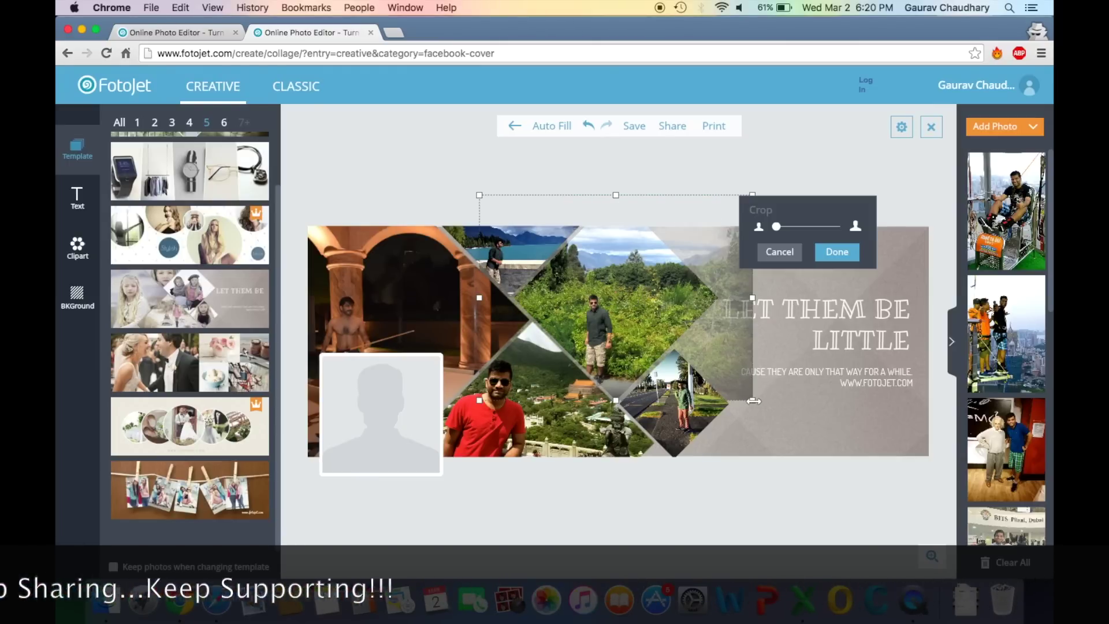
pyautogui.moveTo(756, 401); pyautogui.dragTo(886, 429)
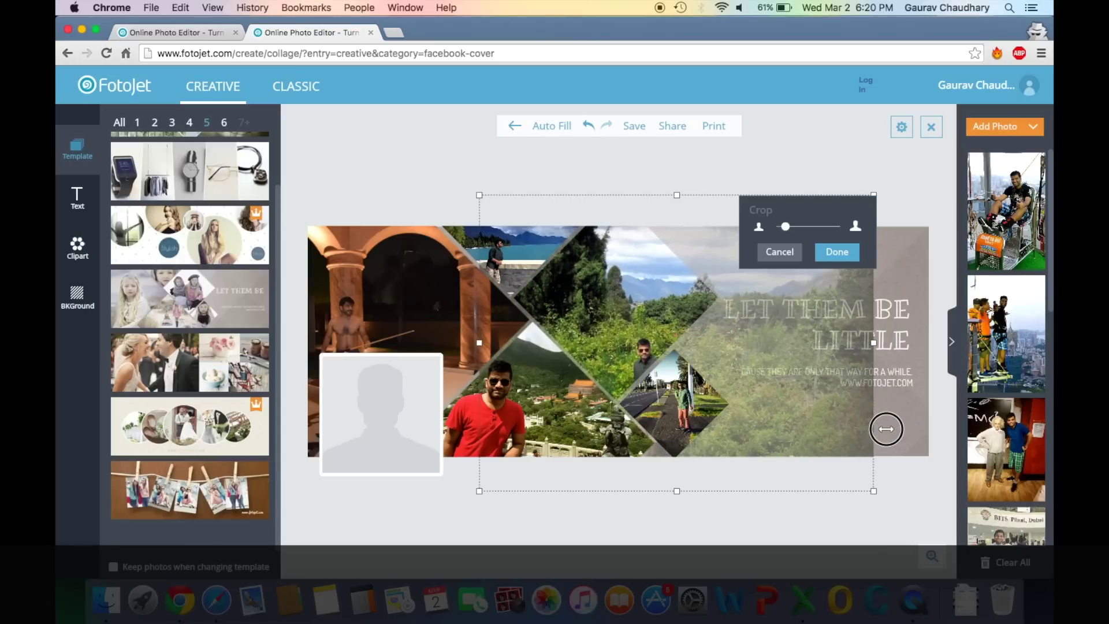
pyautogui.moveTo(652, 333); pyautogui.dragTo(618, 243)
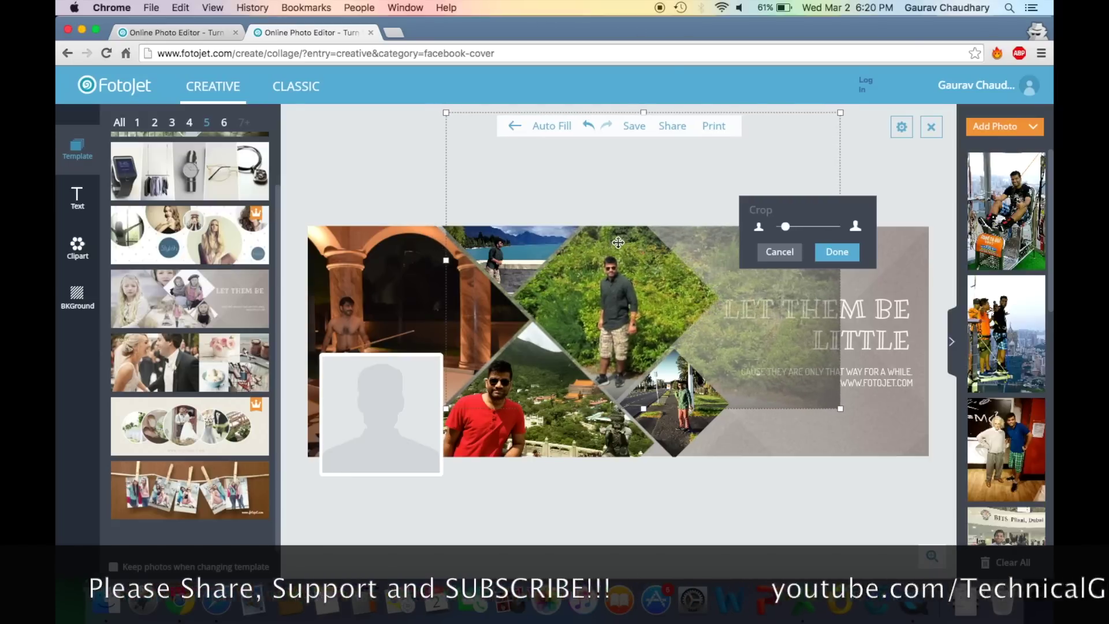
pyautogui.click(434, 196)
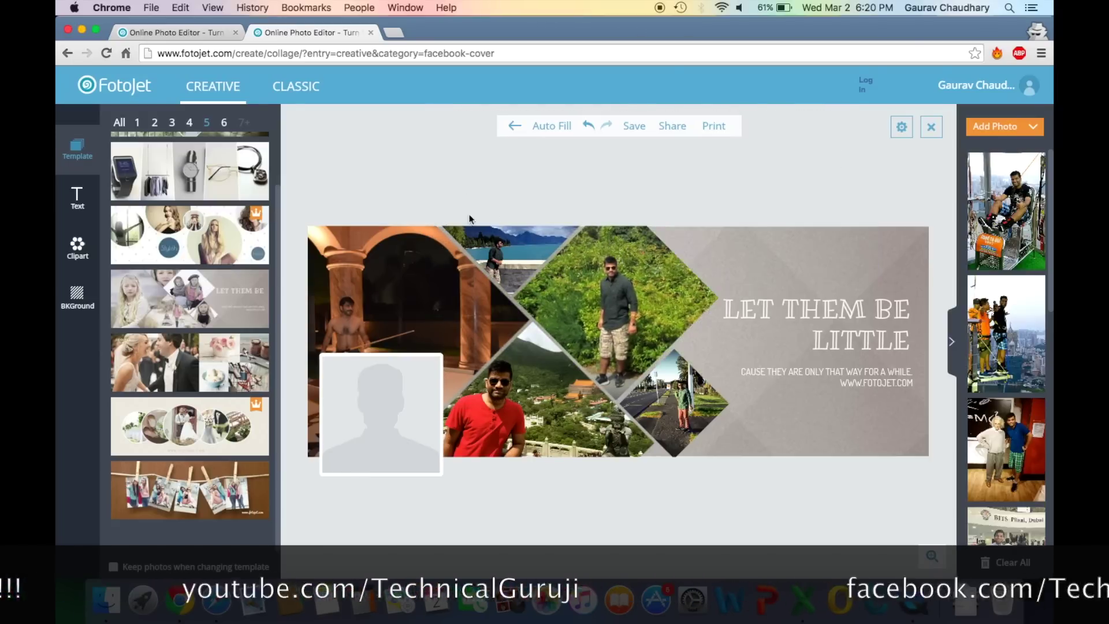
# Enlarge the small waterside photo and move it upward in its cell
pyautogui.click(514, 242)
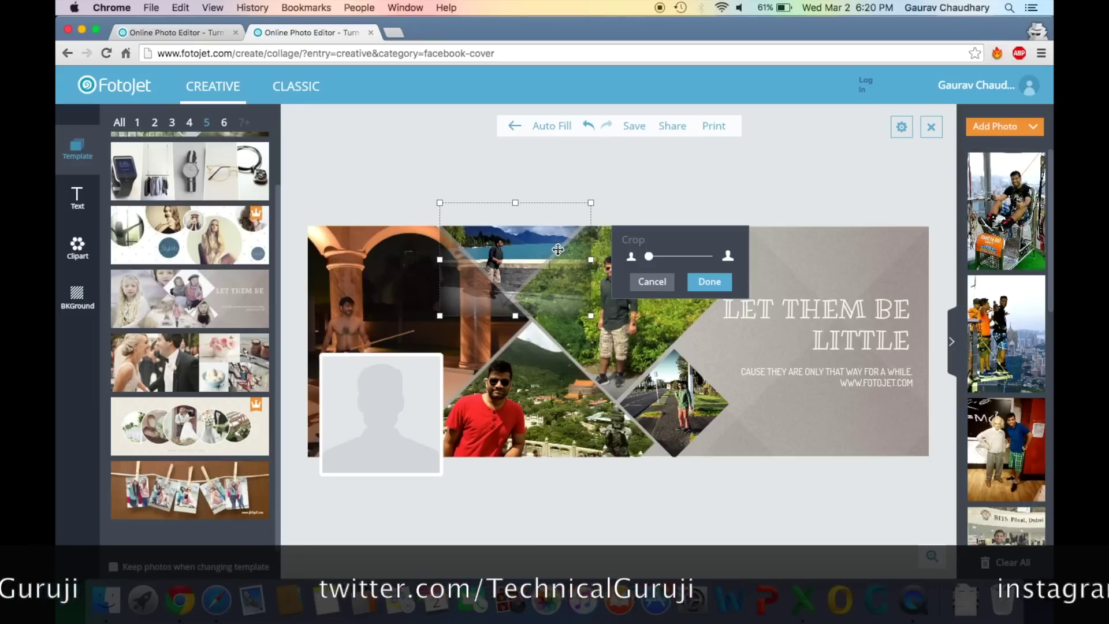
pyautogui.moveTo(595, 316); pyautogui.dragTo(626, 321)
pyautogui.moveTo(522, 267); pyautogui.dragTo(559, 250)
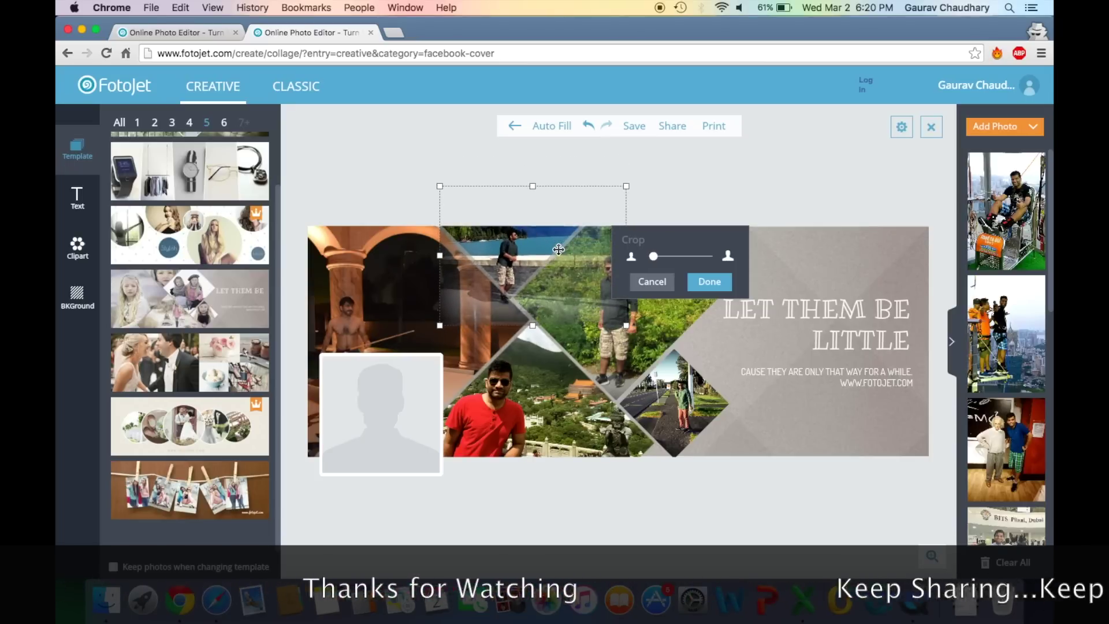
pyautogui.click(339, 168)
# Enlarge the red-shirt photo and move it upward in its cell
pyautogui.doubleClick(514, 420)
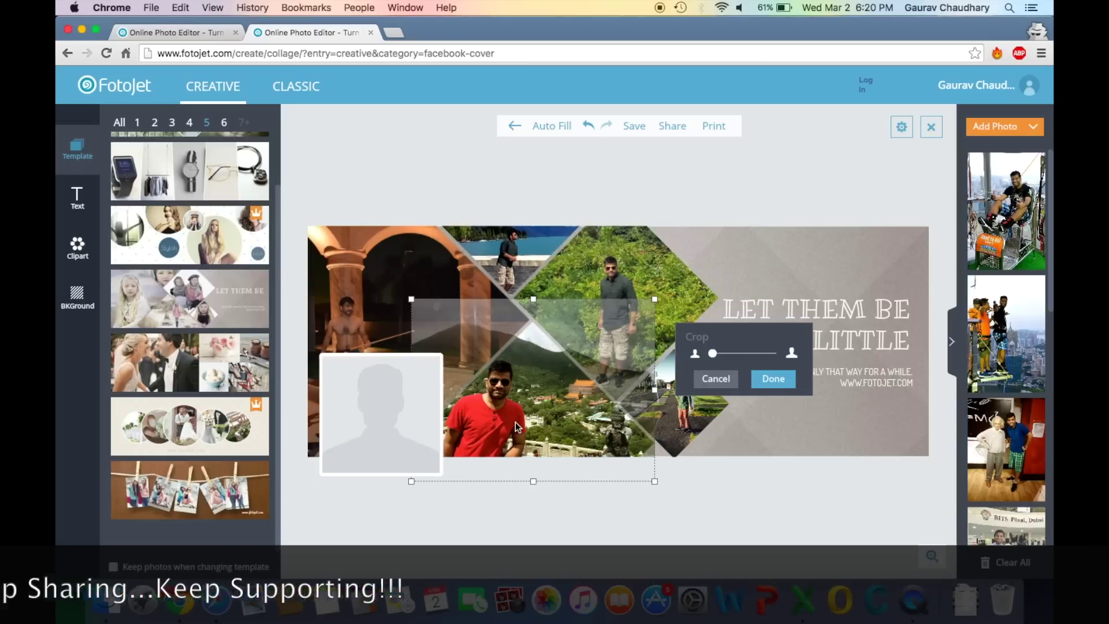
pyautogui.moveTo(655, 481); pyautogui.dragTo(725, 512)
pyautogui.moveTo(567, 430); pyautogui.dragTo(593, 396)
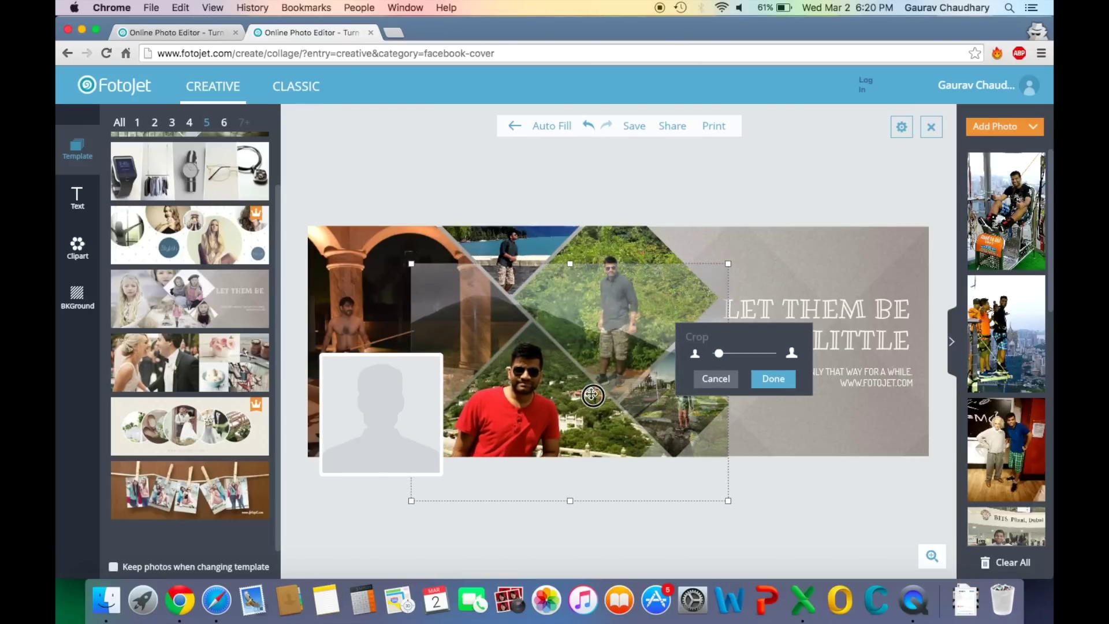
pyautogui.click(836, 511)
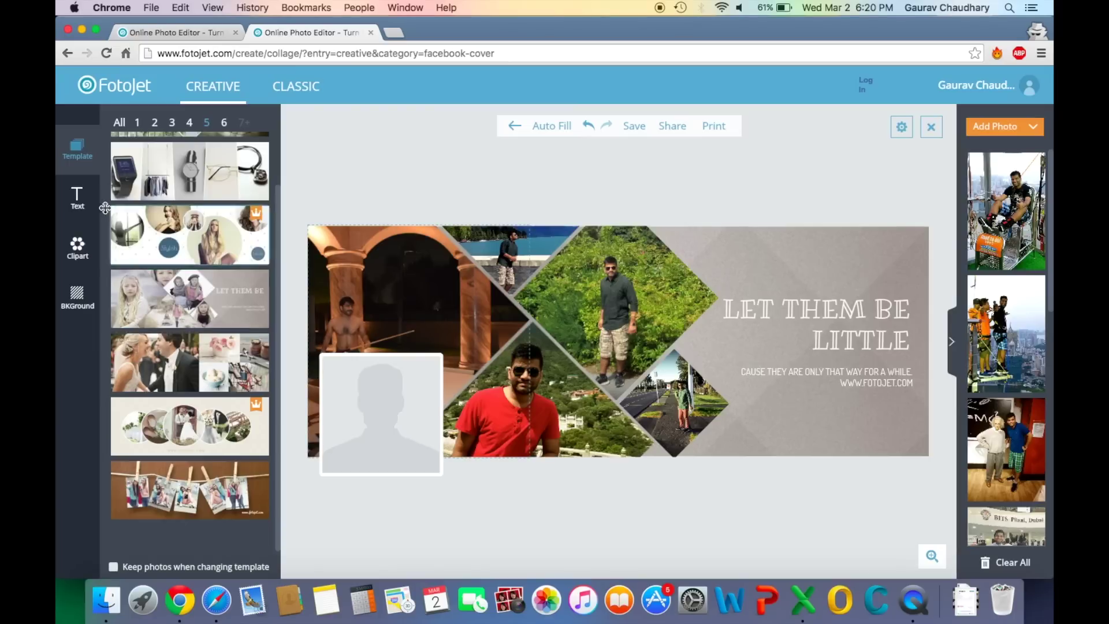
# Delete the LET THEM BE LITTLE heading and its caption from the cover's right side
pyautogui.click(76, 201)
pyautogui.scroll(-5, 177, 405)
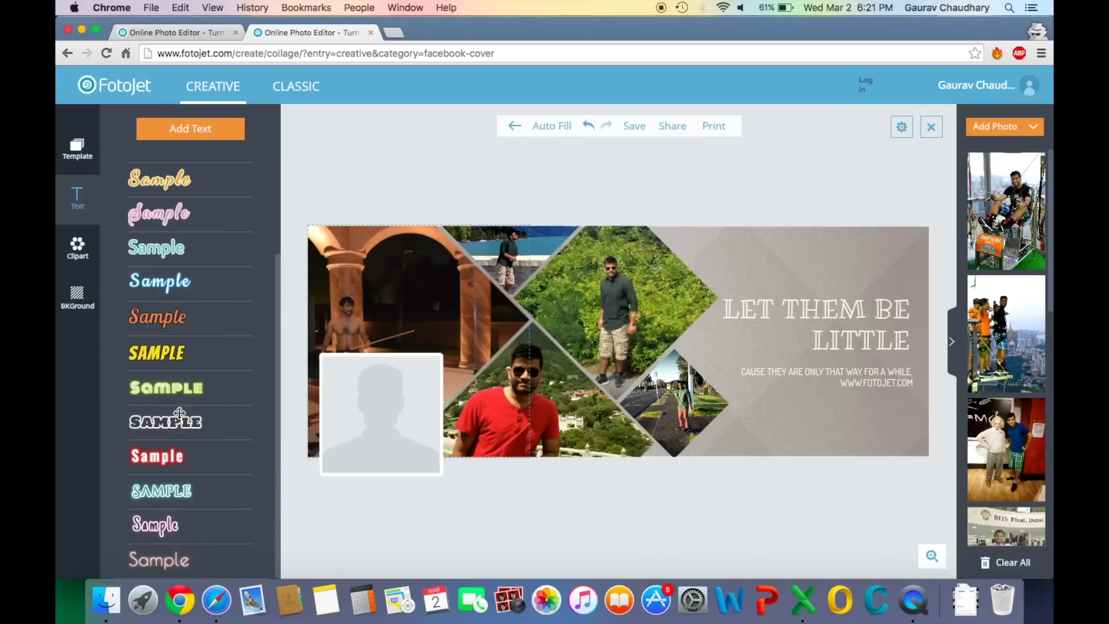
pyautogui.scroll(5, 179, 413)
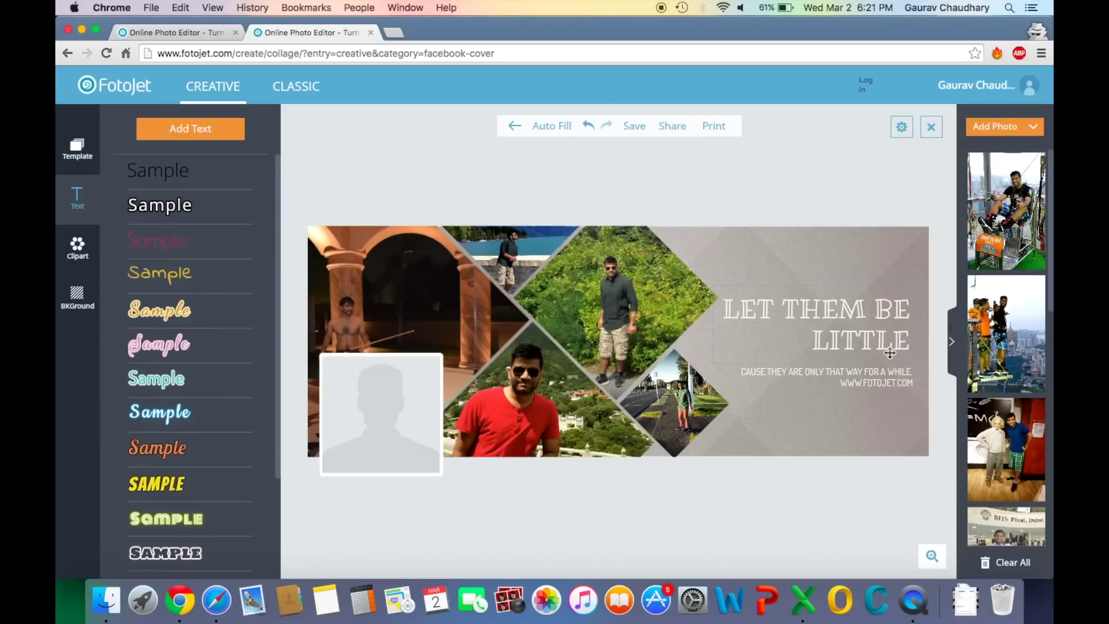
pyautogui.doubleClick(835, 312)
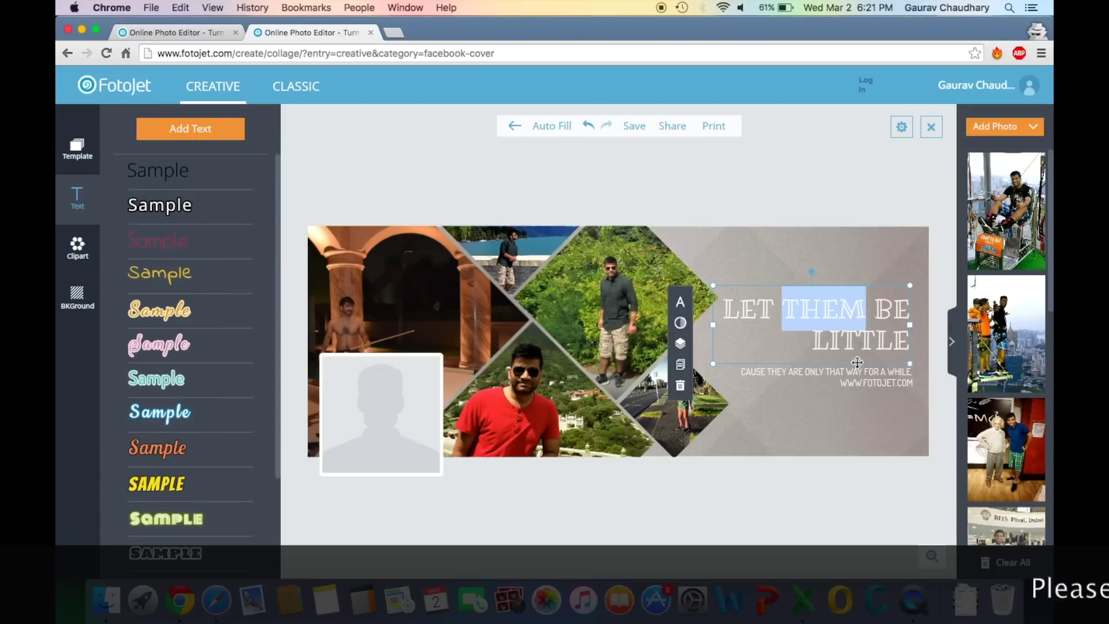
pyautogui.doubleClick(864, 348)
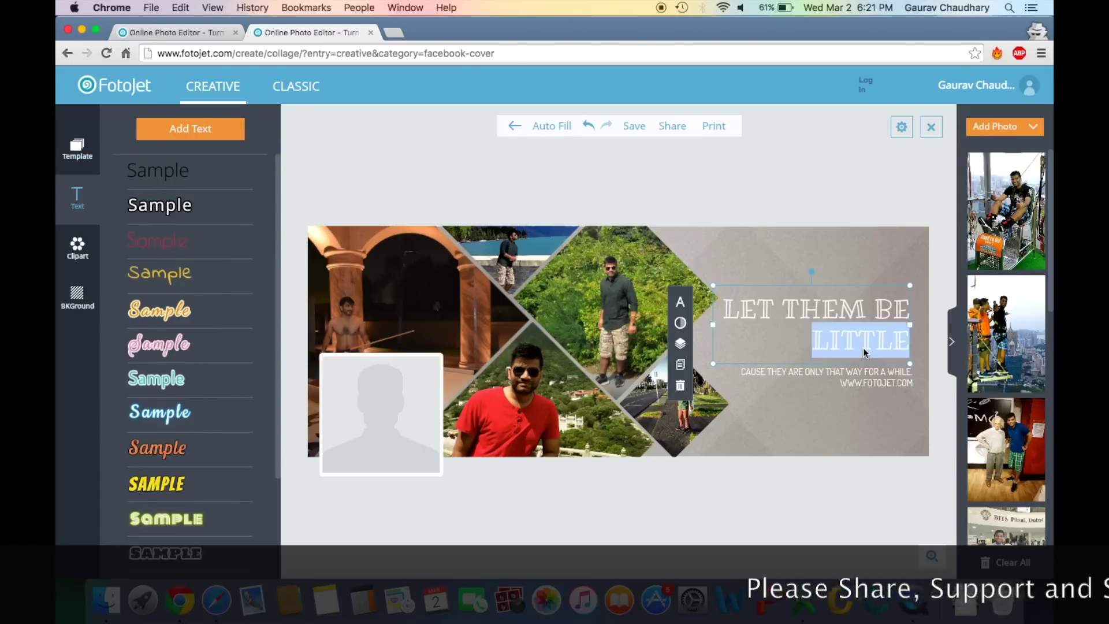
pyautogui.click(726, 311)
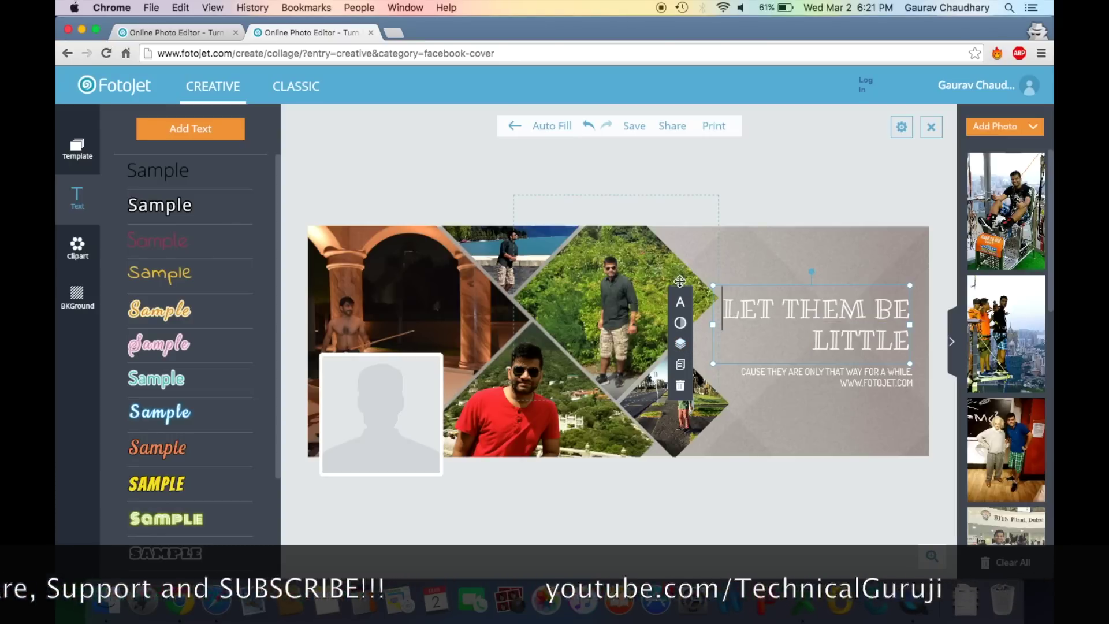
pyautogui.click(680, 323)
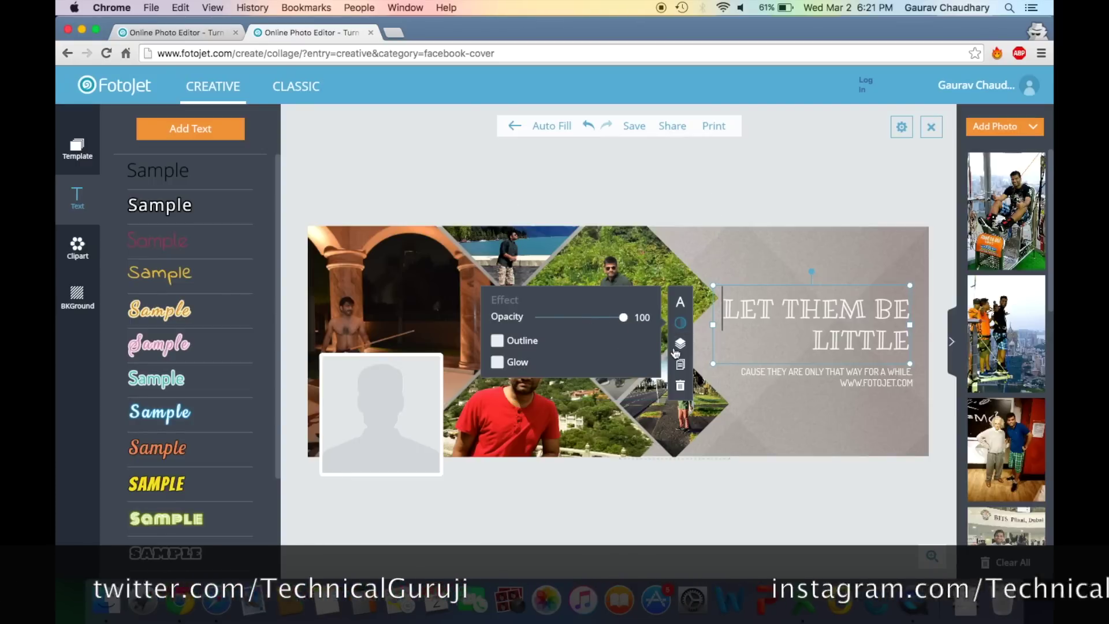
pyautogui.click(680, 343)
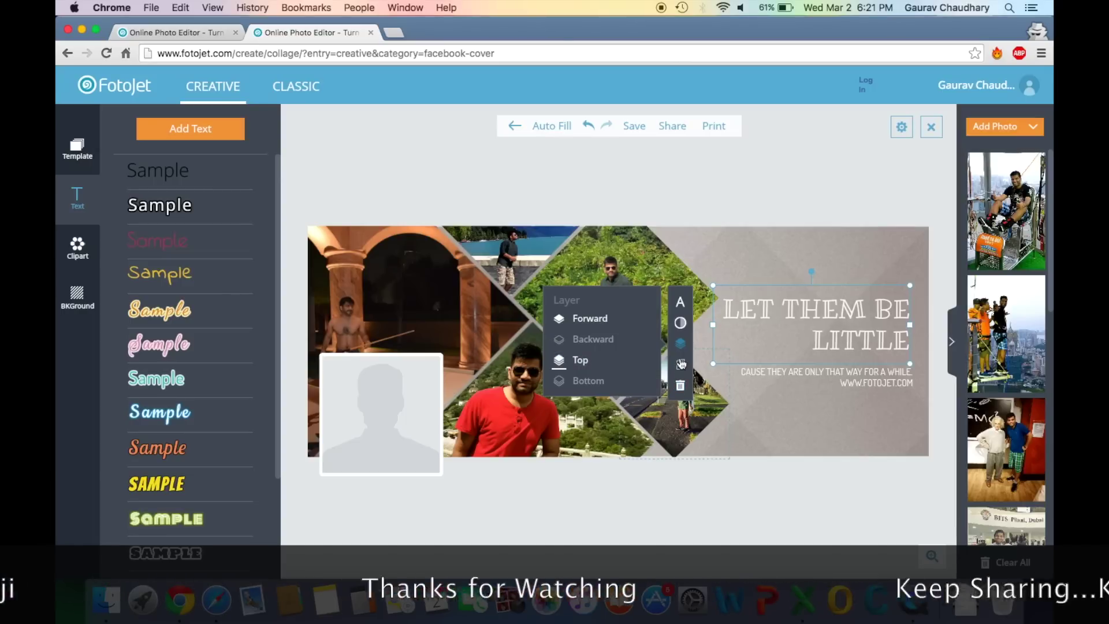
pyautogui.click(824, 394)
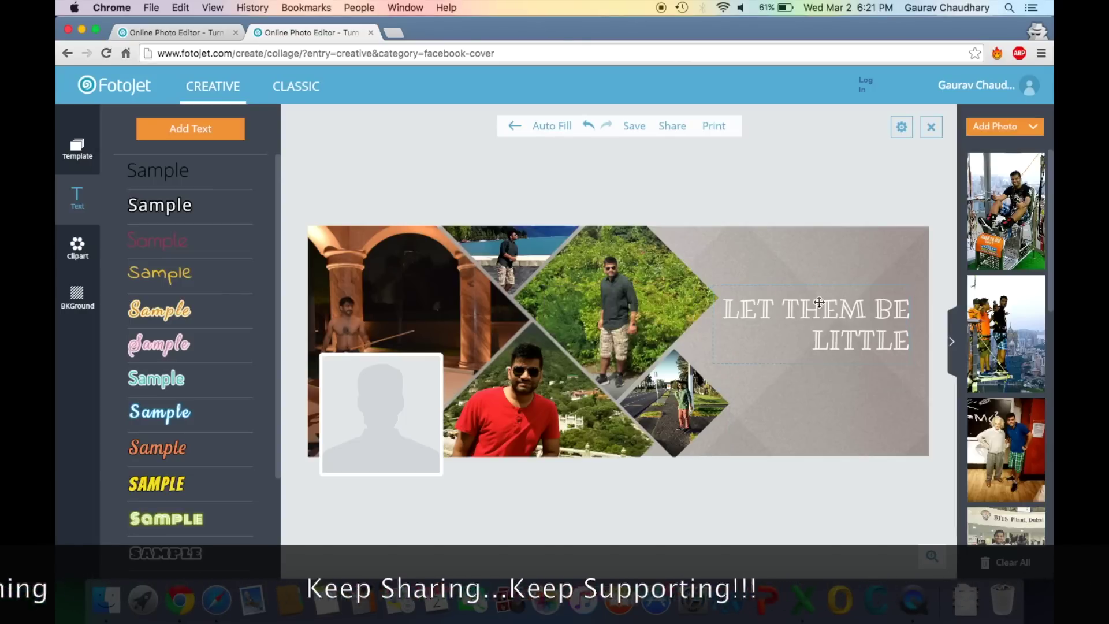
pyautogui.click(819, 303)
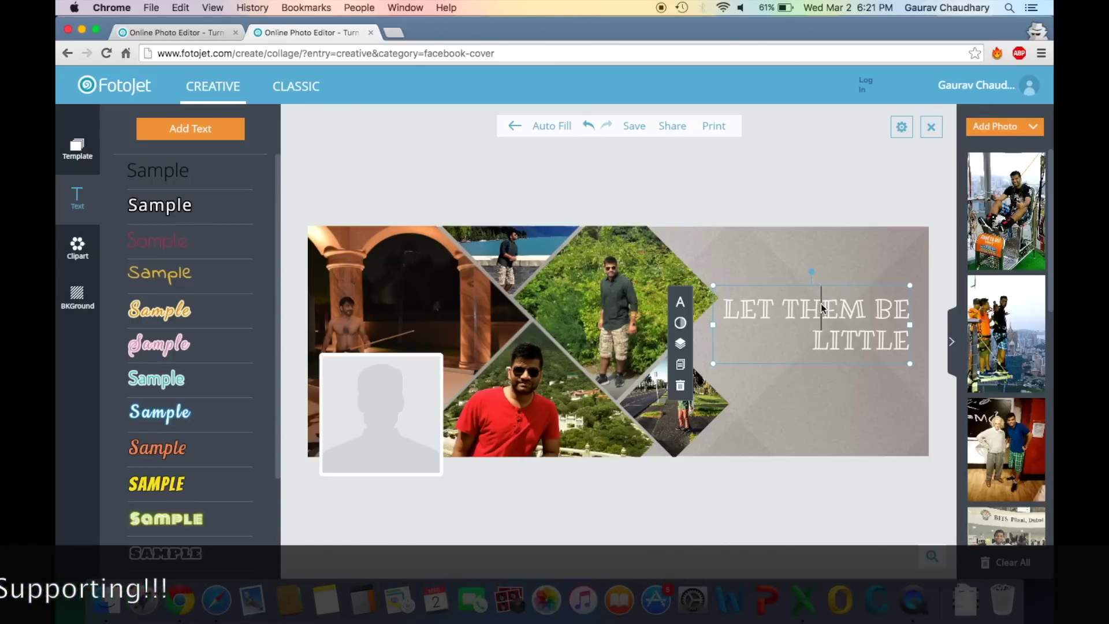
pyautogui.click(681, 385)
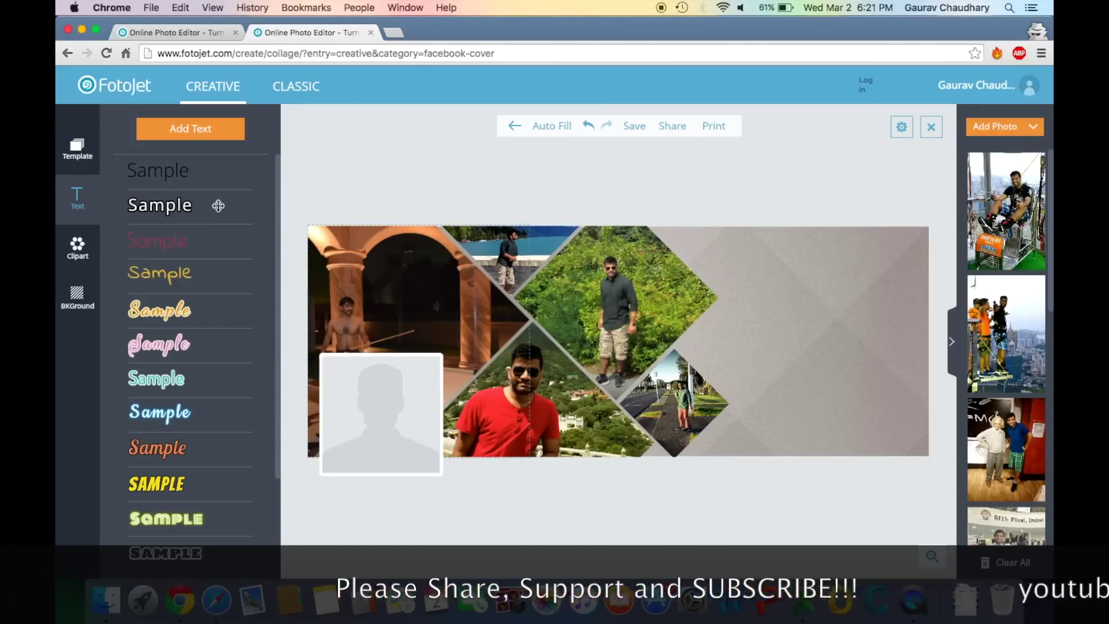
# Add a bold yellow text box and change its text to HELLO
pyautogui.scroll(-3, 185, 426)
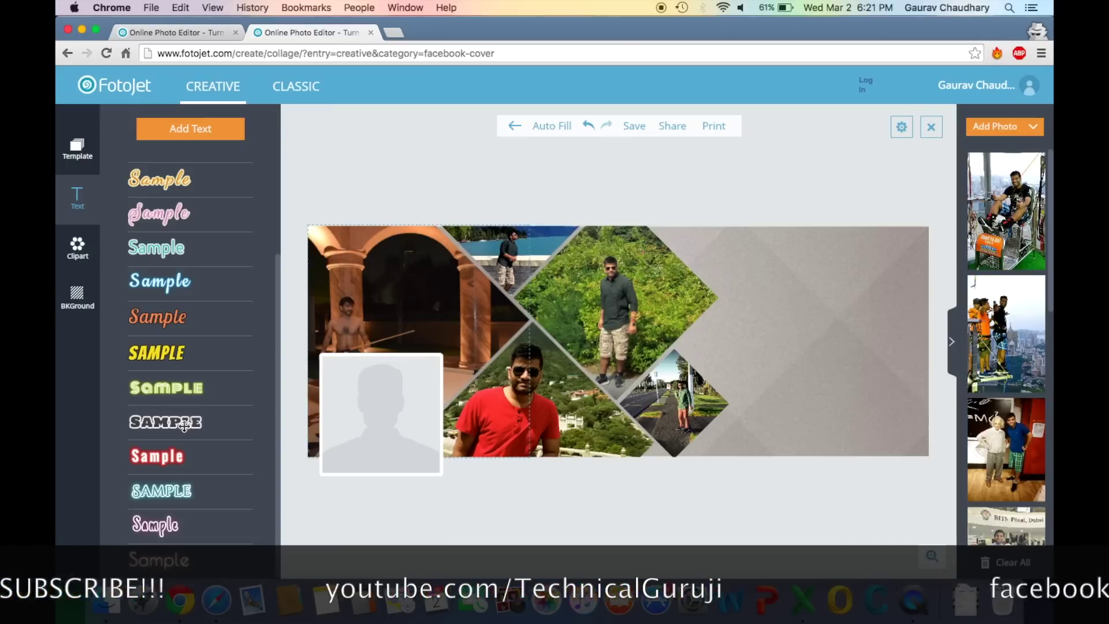
pyautogui.click(191, 352)
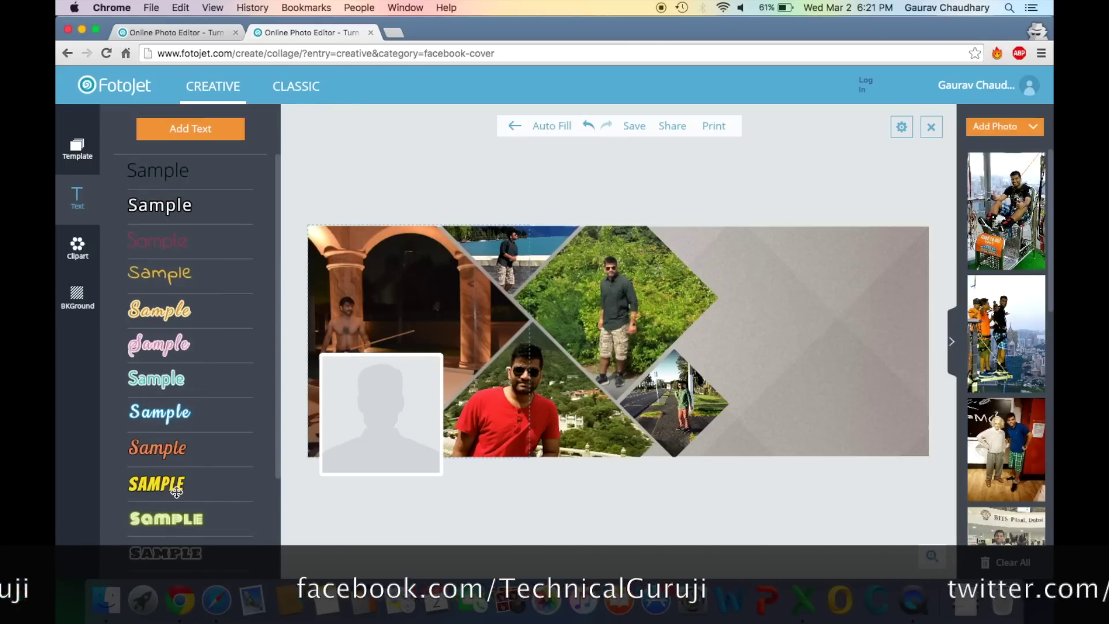
pyautogui.click(628, 340)
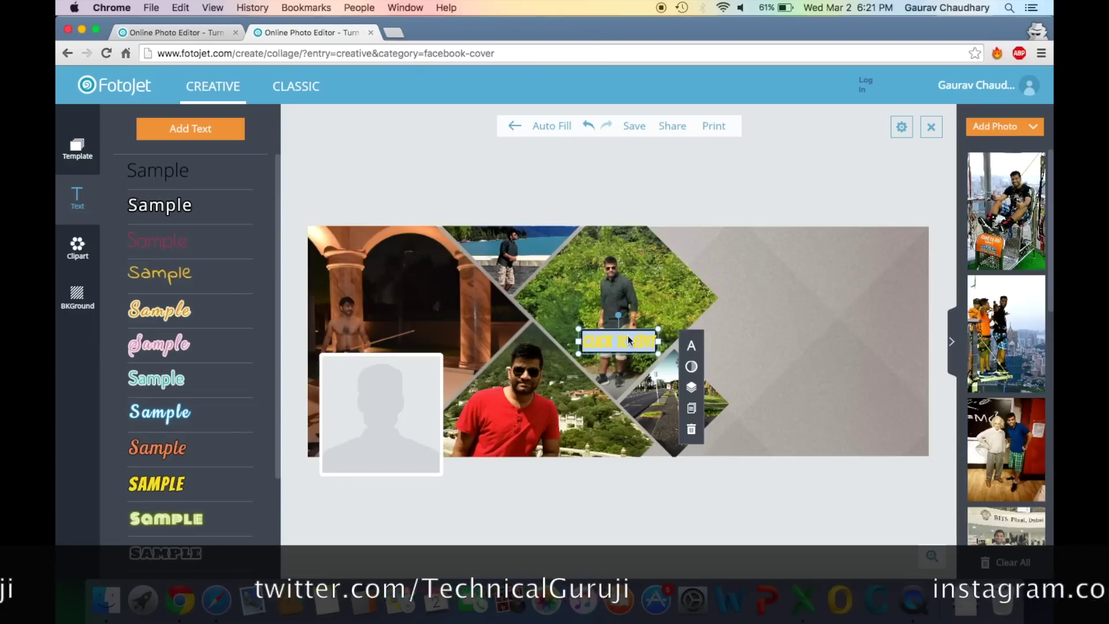
pyautogui.doubleClick(628, 340)
pyautogui.write('HELLO')
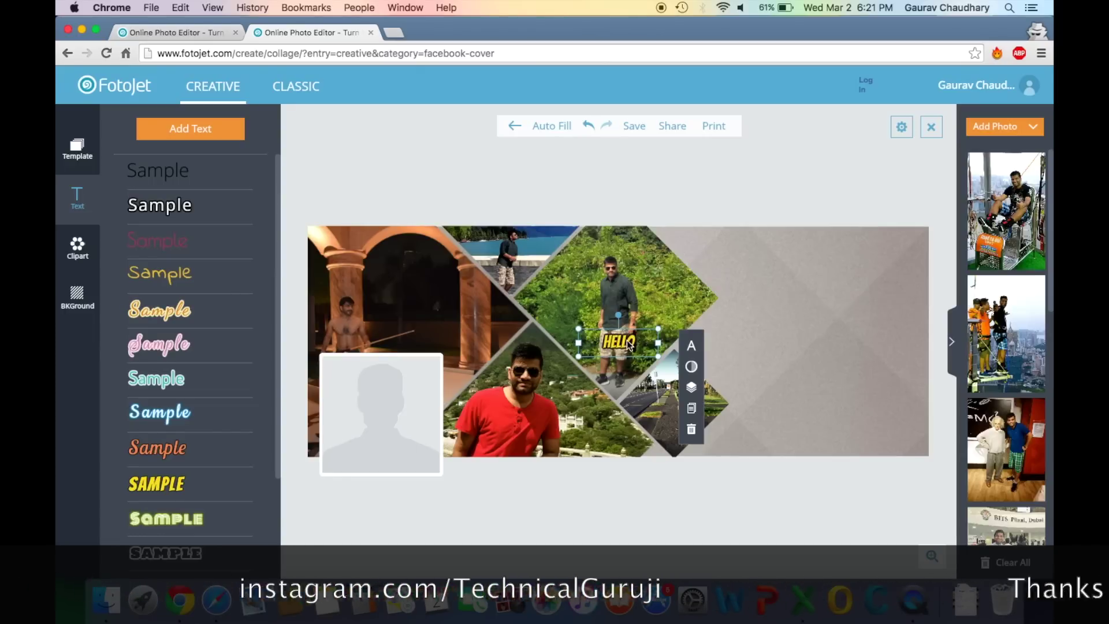
# Enlarge HELLO several times and move it to the upper right of the cover
pyautogui.moveTo(660, 348); pyautogui.dragTo(1048, 533)
pyautogui.moveTo(708, 354); pyautogui.dragTo(785, 274)
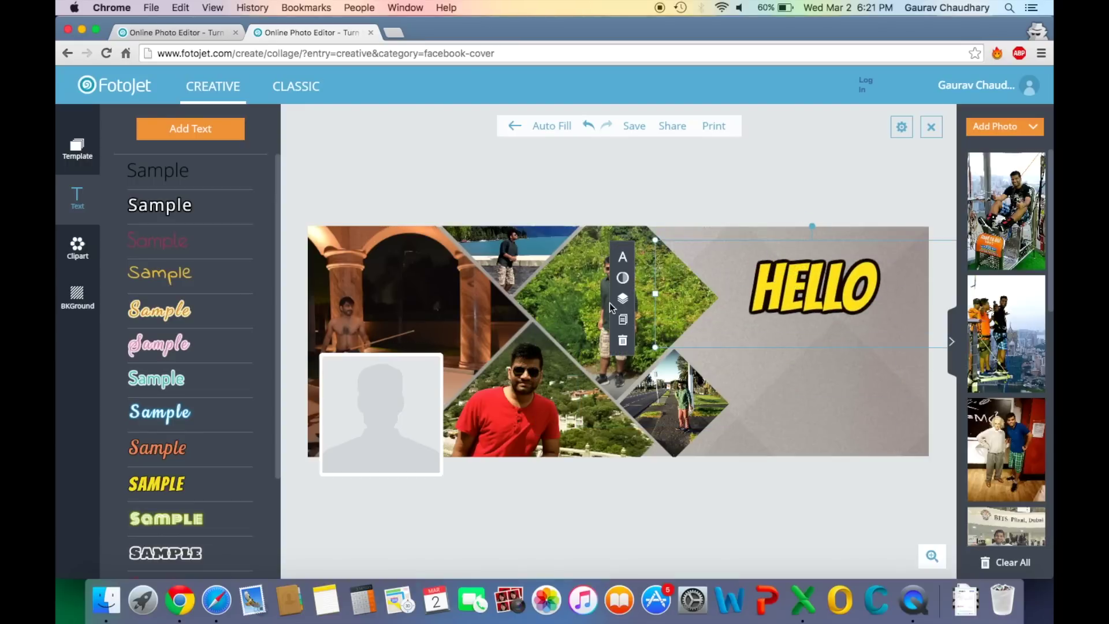
pyautogui.click(622, 260)
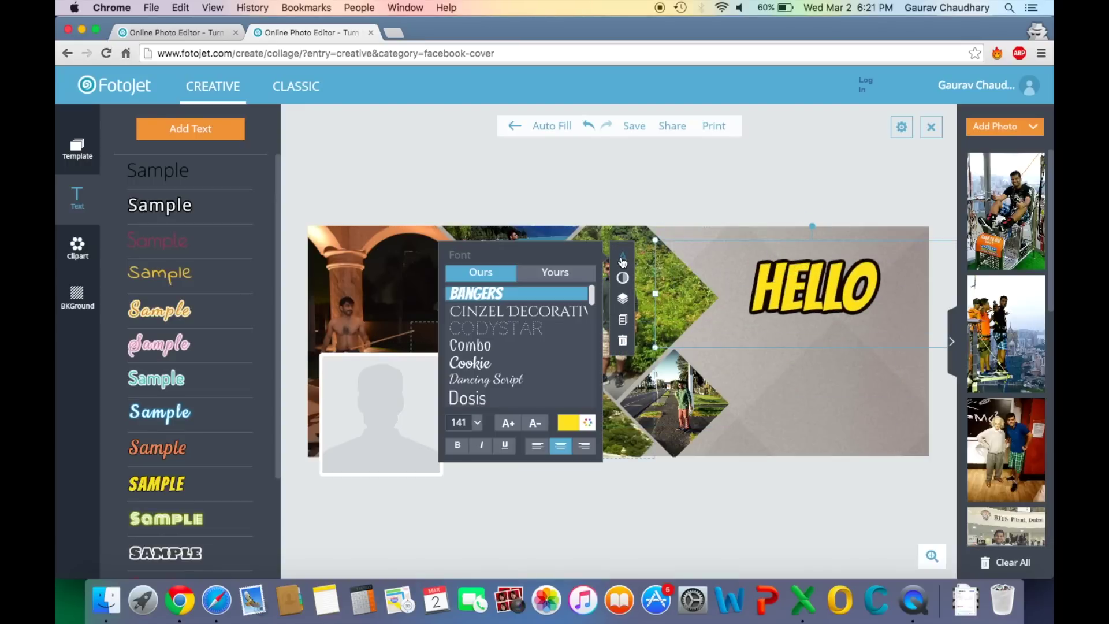
pyautogui.scroll(-15, 522, 364)
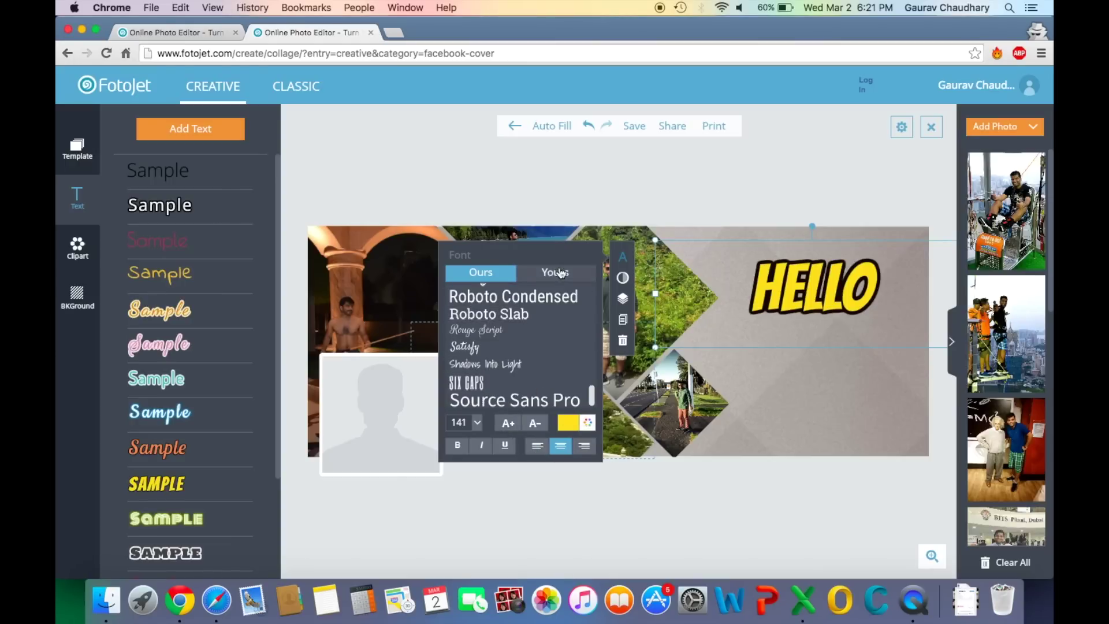
pyautogui.click(772, 194)
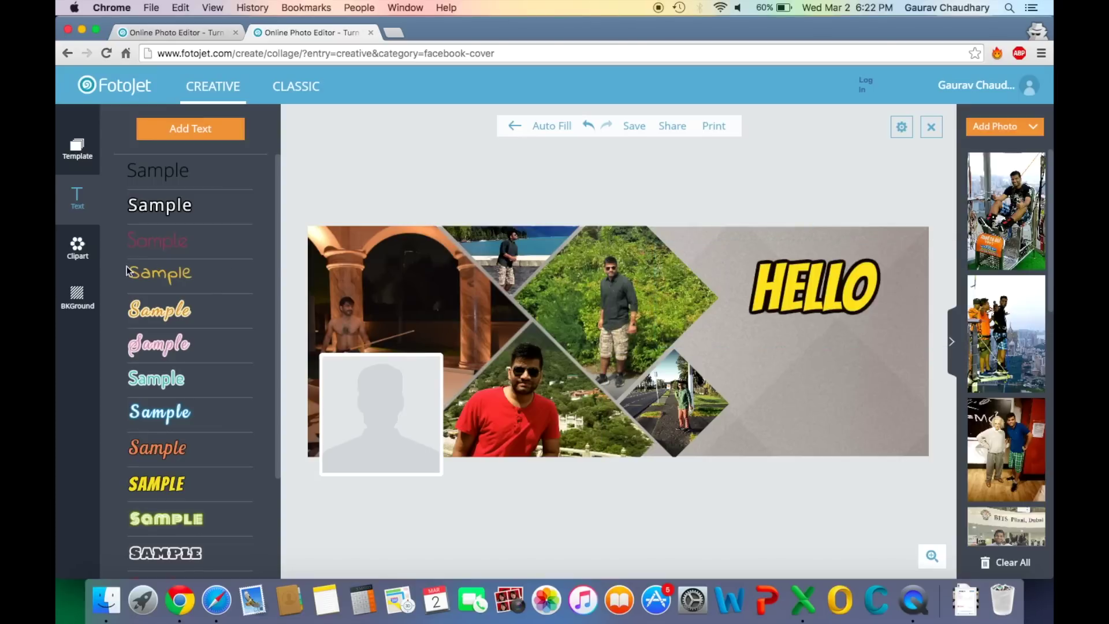
pyautogui.click(81, 252)
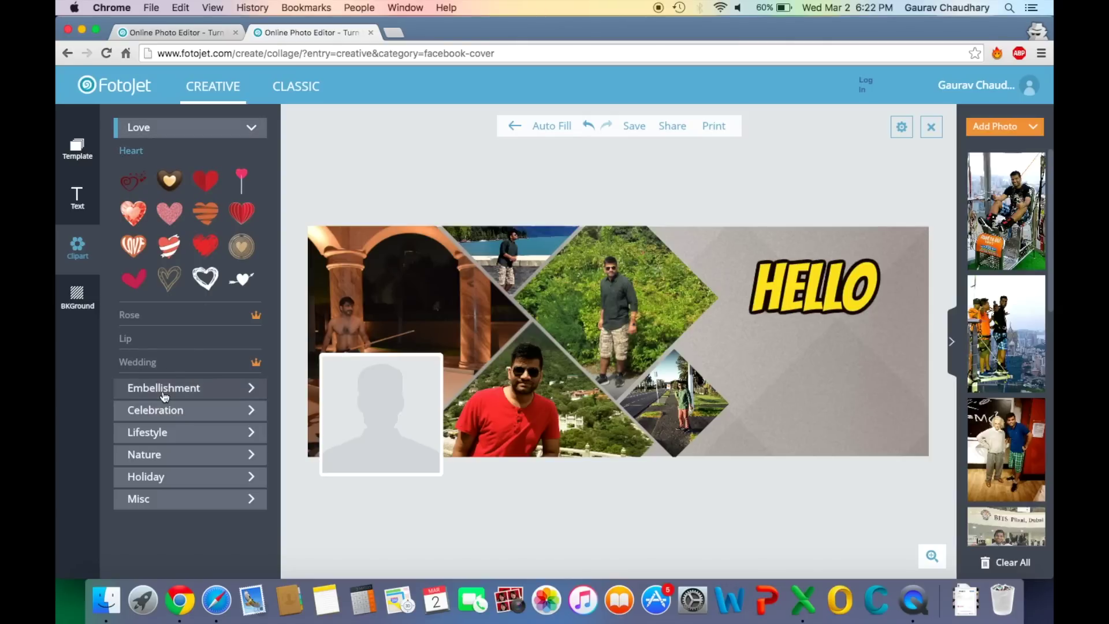
# Add a red heart clipart and place it in the cover's lower-right corner
pyautogui.click(206, 246)
pyautogui.moveTo(615, 340); pyautogui.dragTo(930, 326)
pyautogui.moveTo(830, 354); pyautogui.dragTo(862, 385)
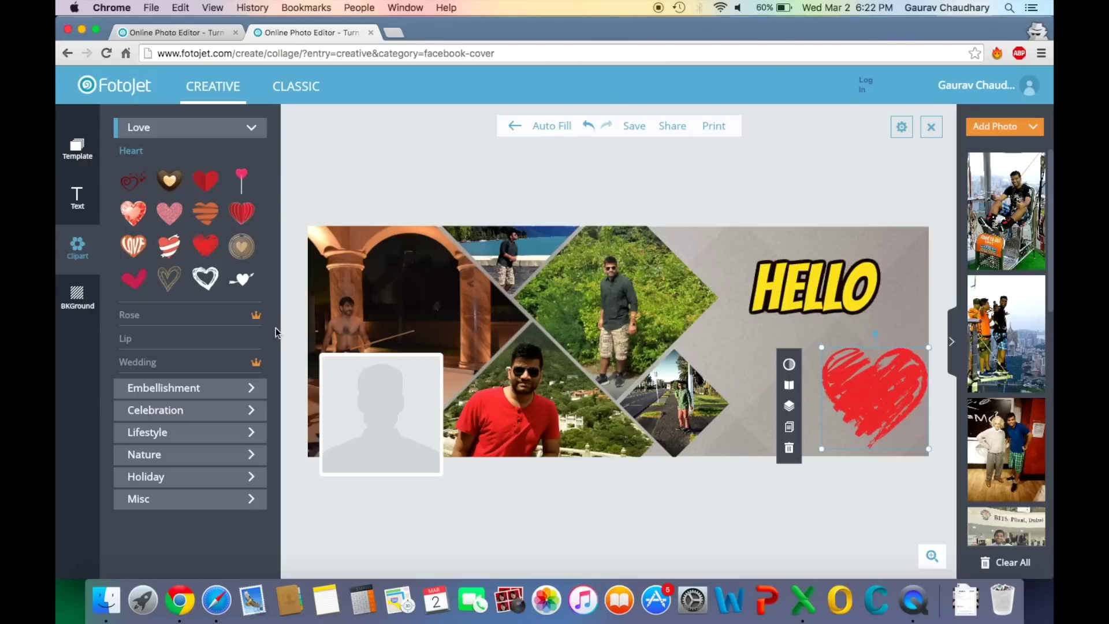
# Place a Celebration > Birthday party popper clipart beside HELLO
pyautogui.click(183, 399)
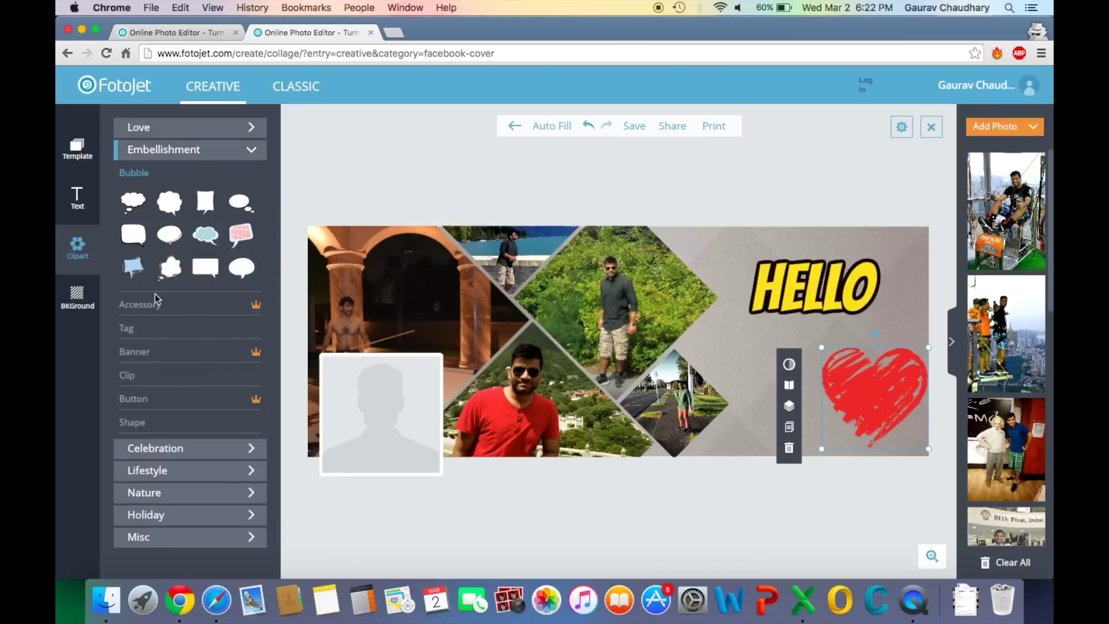
pyautogui.click(172, 311)
pyautogui.scroll(-5, 172, 313)
pyautogui.scroll(2, 164, 359)
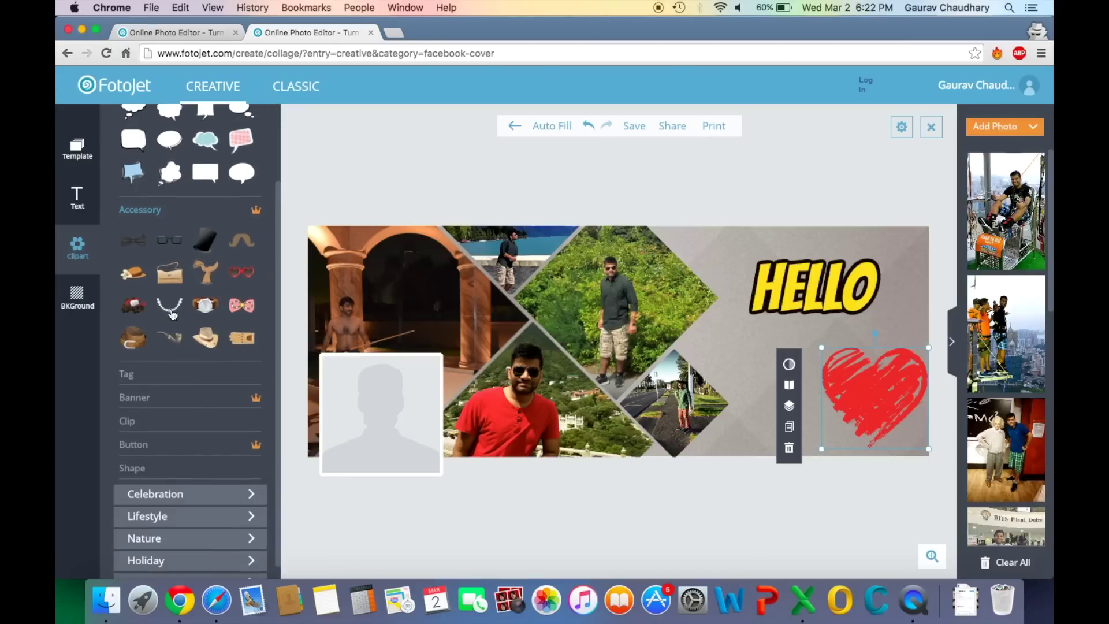
pyautogui.click(161, 408)
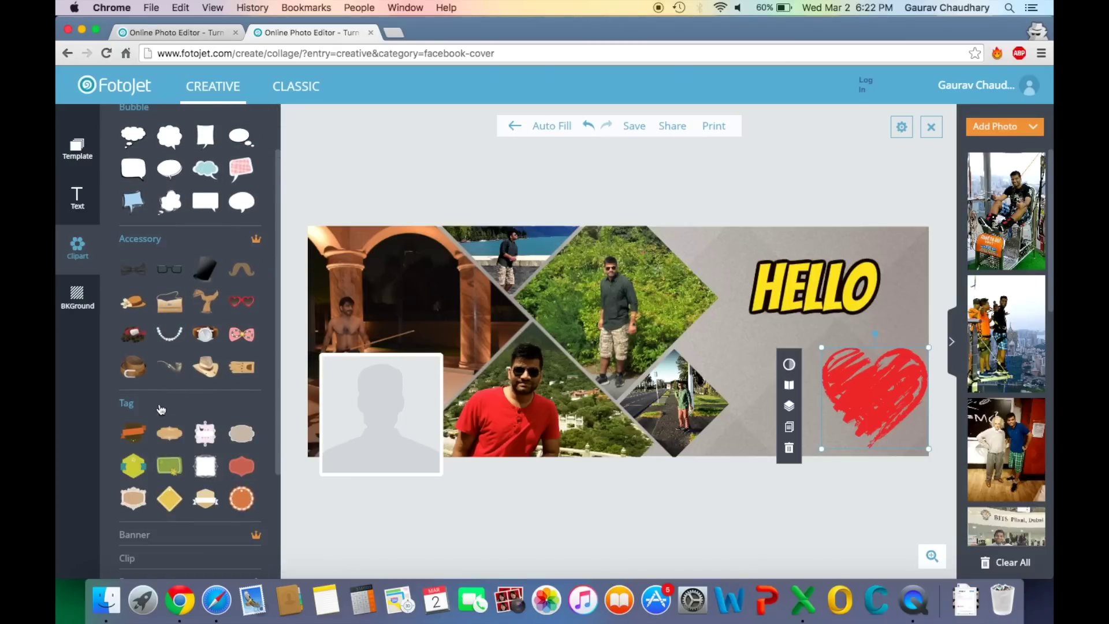
pyautogui.scroll(-5, 178, 532)
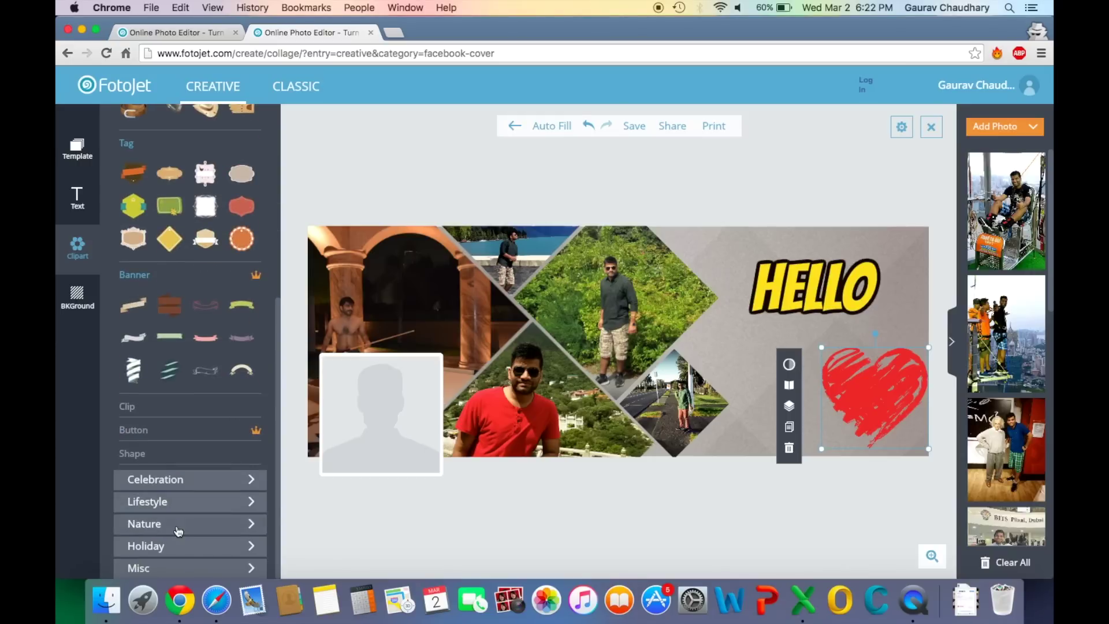
pyautogui.click(188, 483)
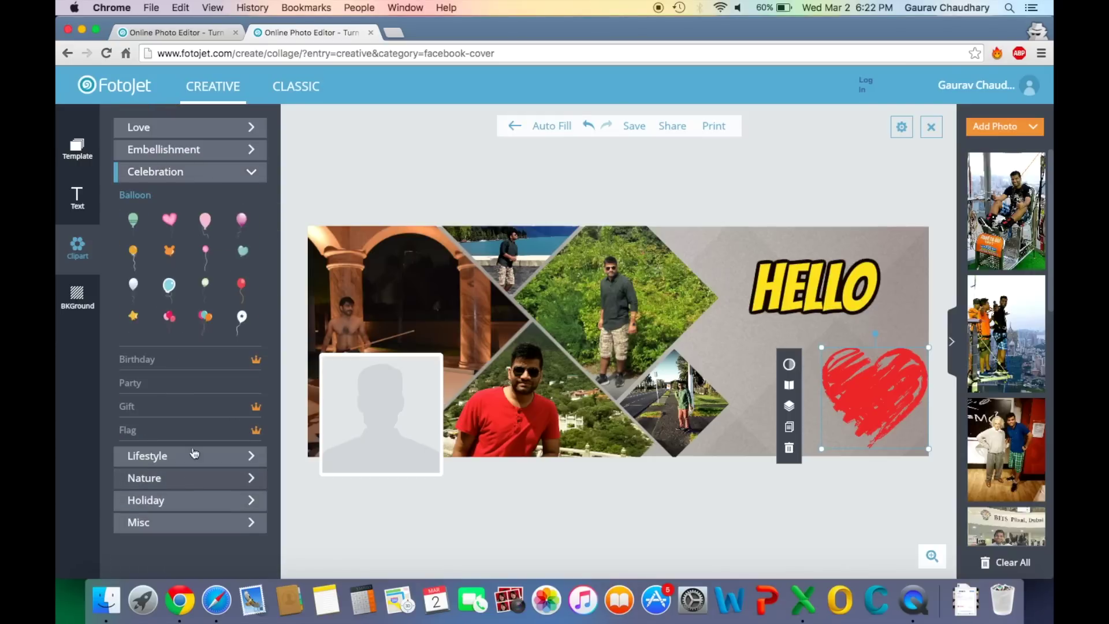
pyautogui.click(185, 361)
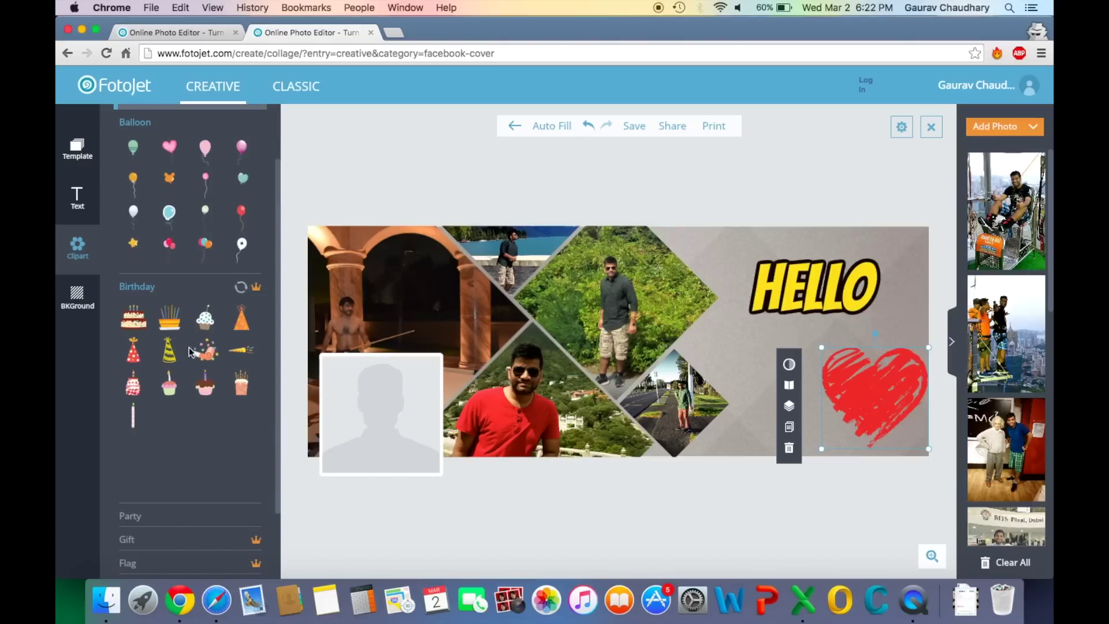
pyautogui.moveTo(206, 360); pyautogui.dragTo(738, 346)
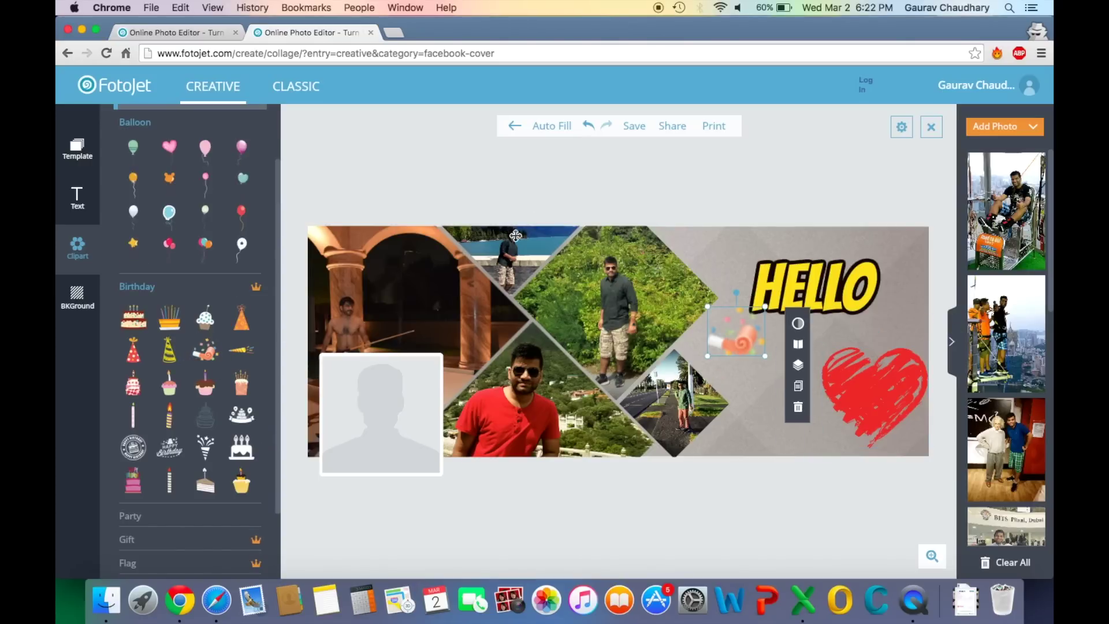
pyautogui.click(613, 188)
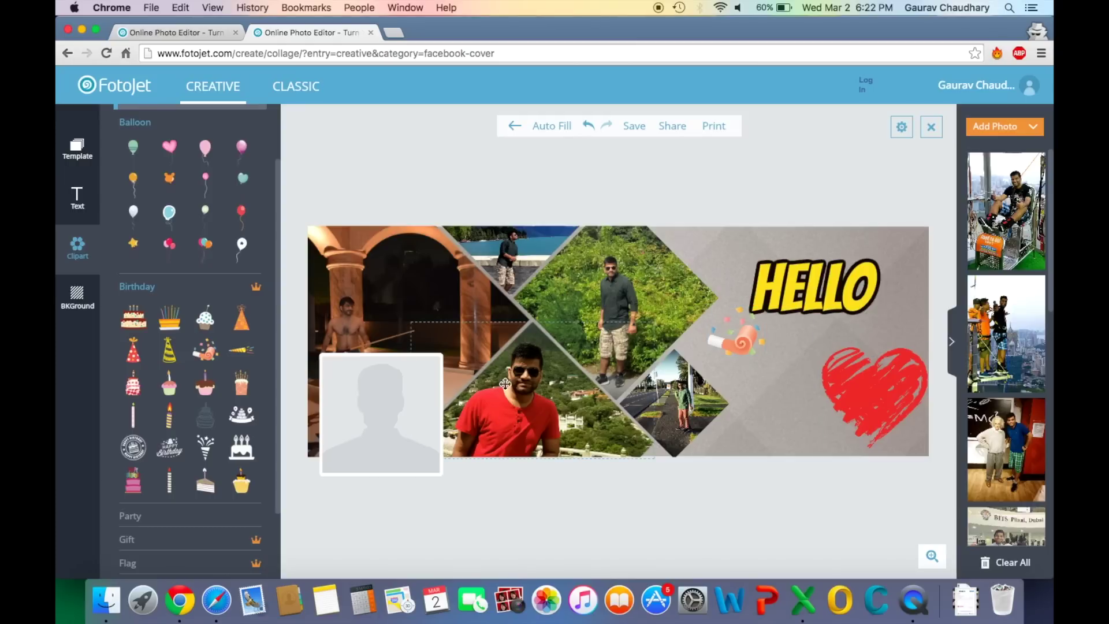
# Set the cover's save output to High-quality JPG, then close the save options
pyautogui.click(634, 126)
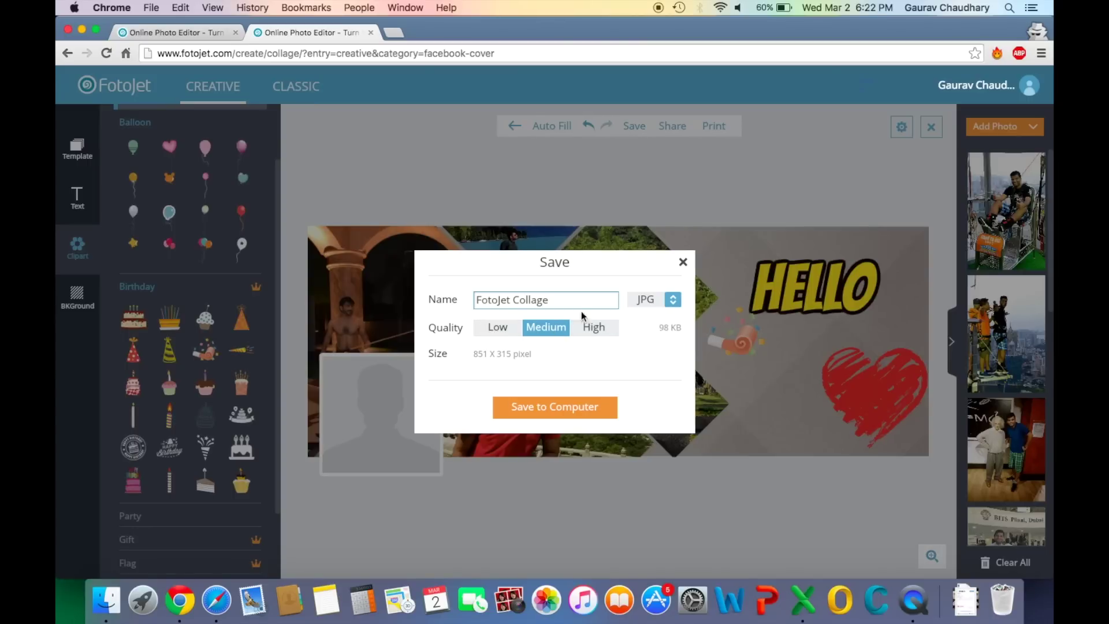
pyautogui.click(602, 329)
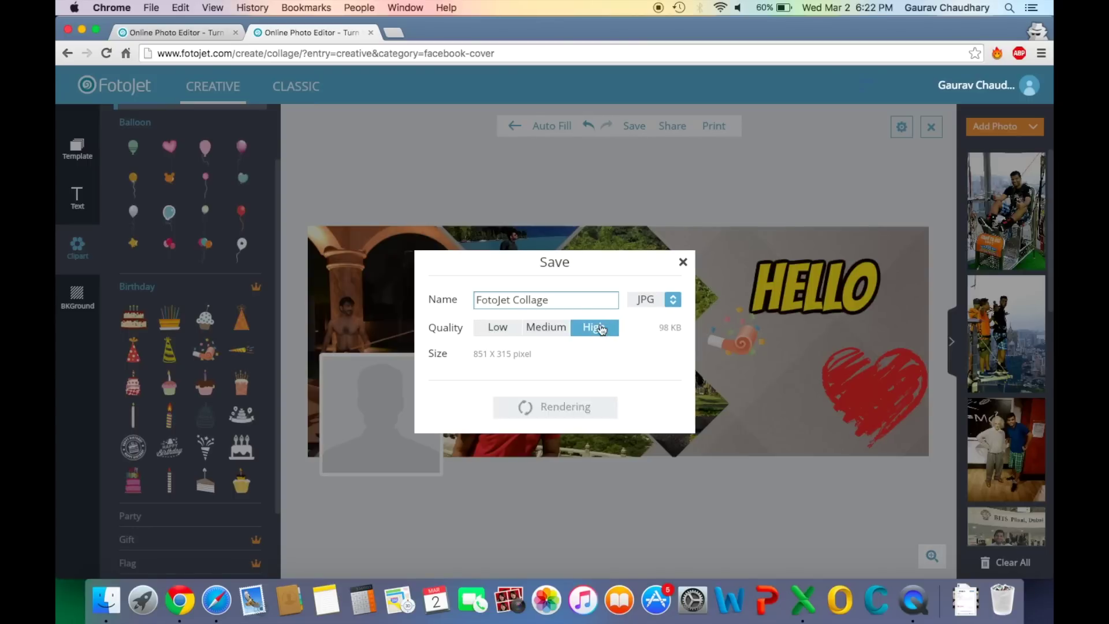
pyautogui.click(674, 300)
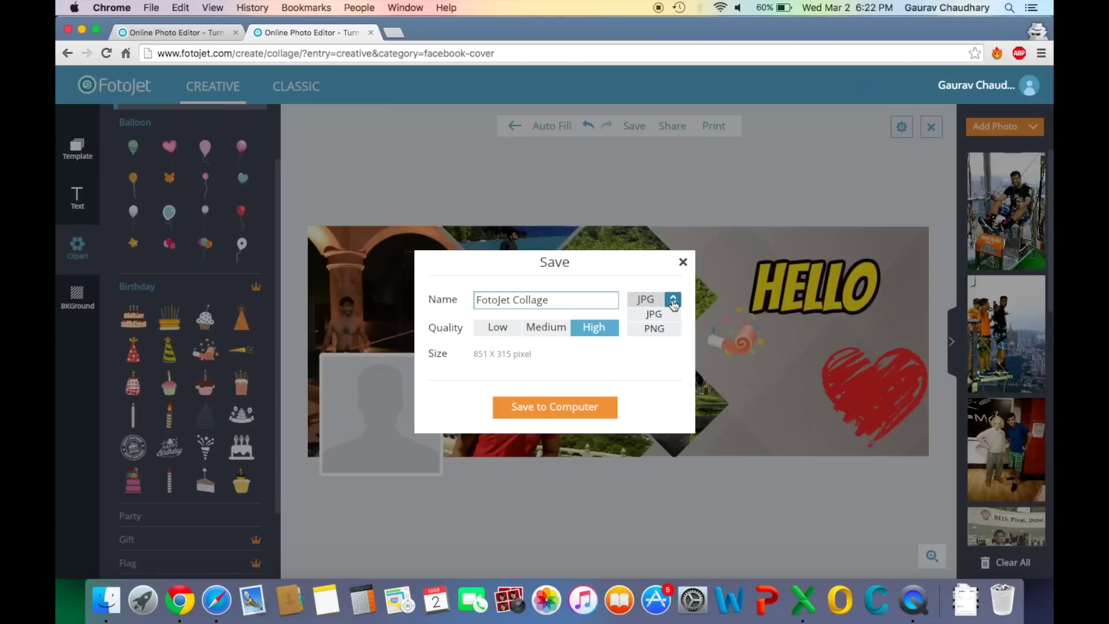
pyautogui.click(661, 351)
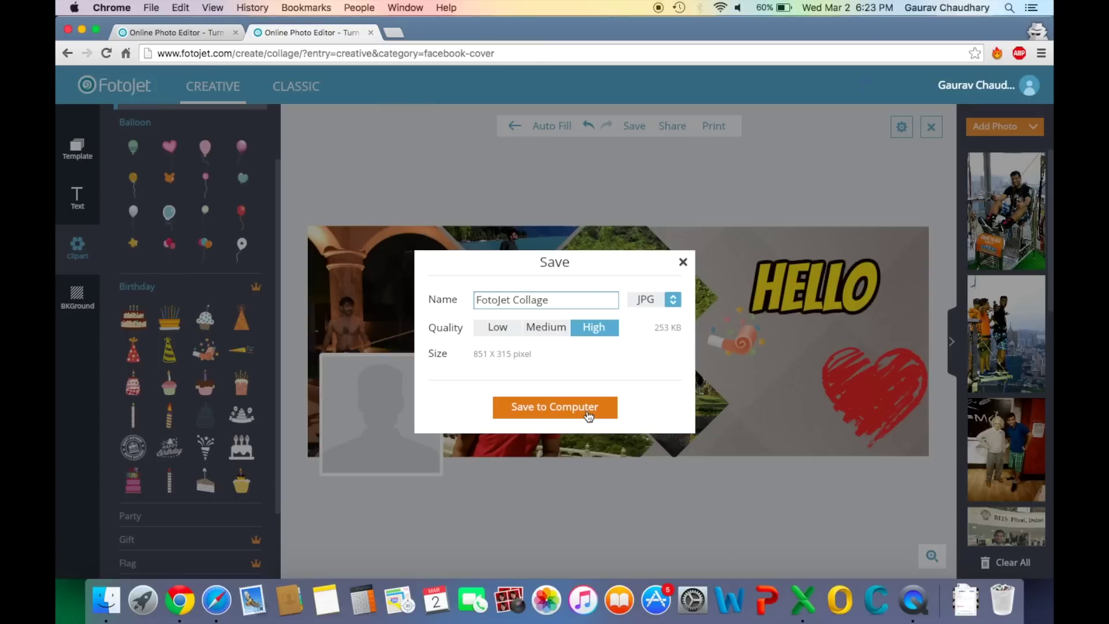
pyautogui.click(683, 263)
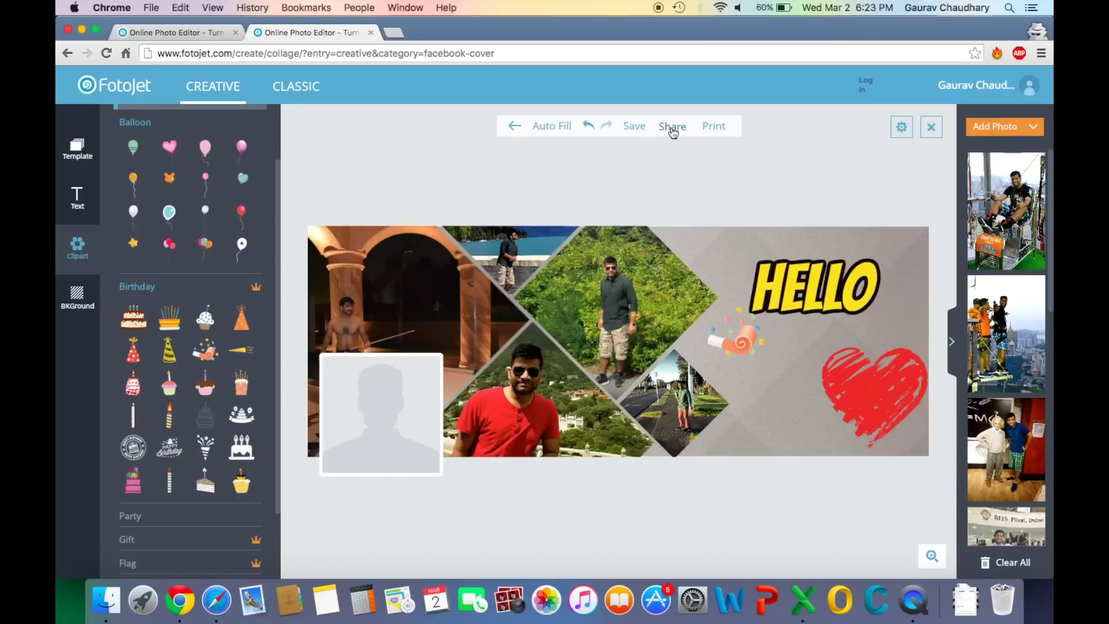
pyautogui.click(673, 128)
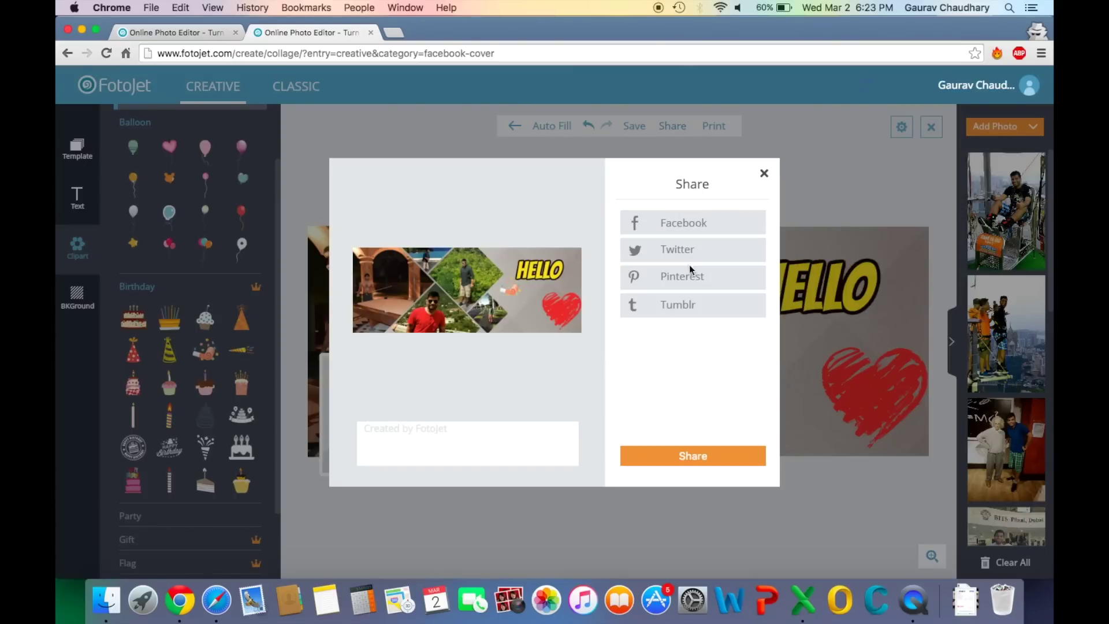
pyautogui.click(423, 431)
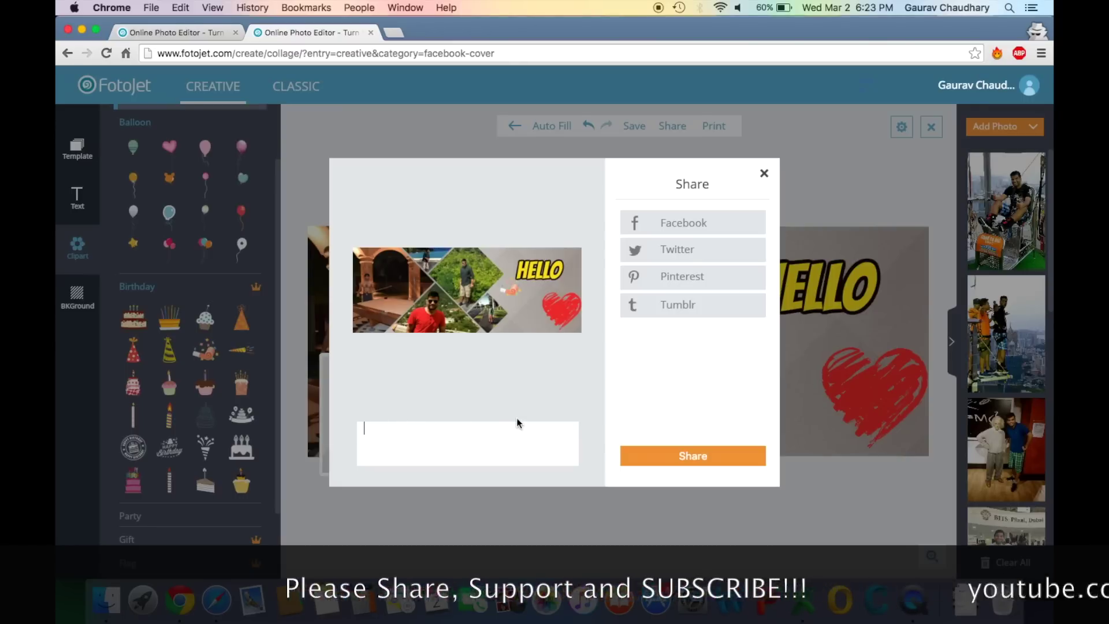
pyautogui.click(764, 174)
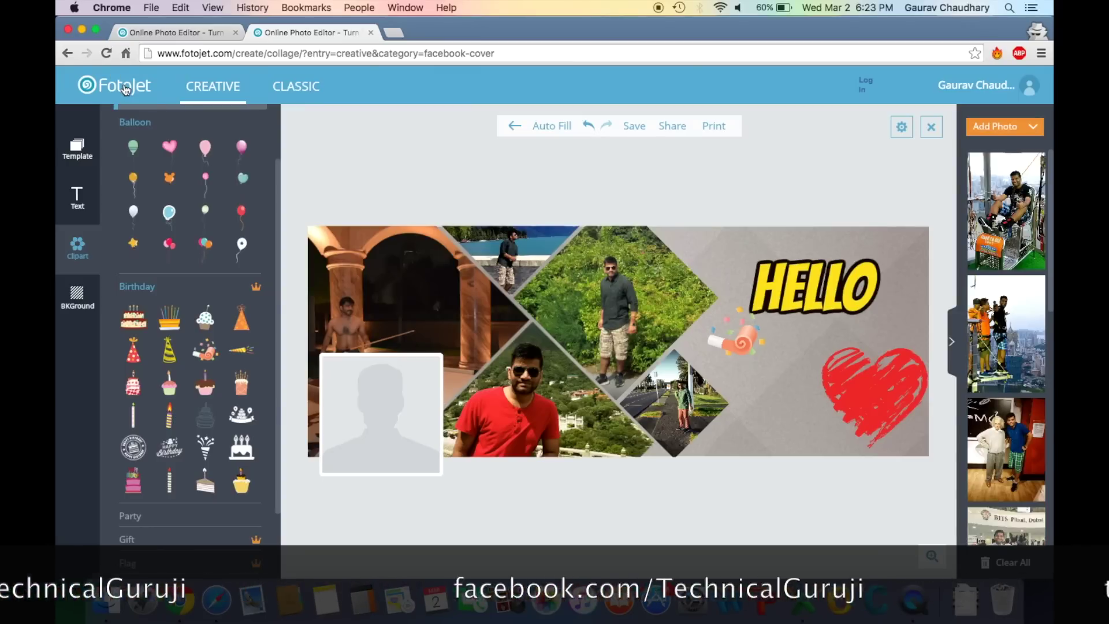
pyautogui.press('super+t')
pyautogui.write('www.fotojet.com')
pyautogui.press('Return')
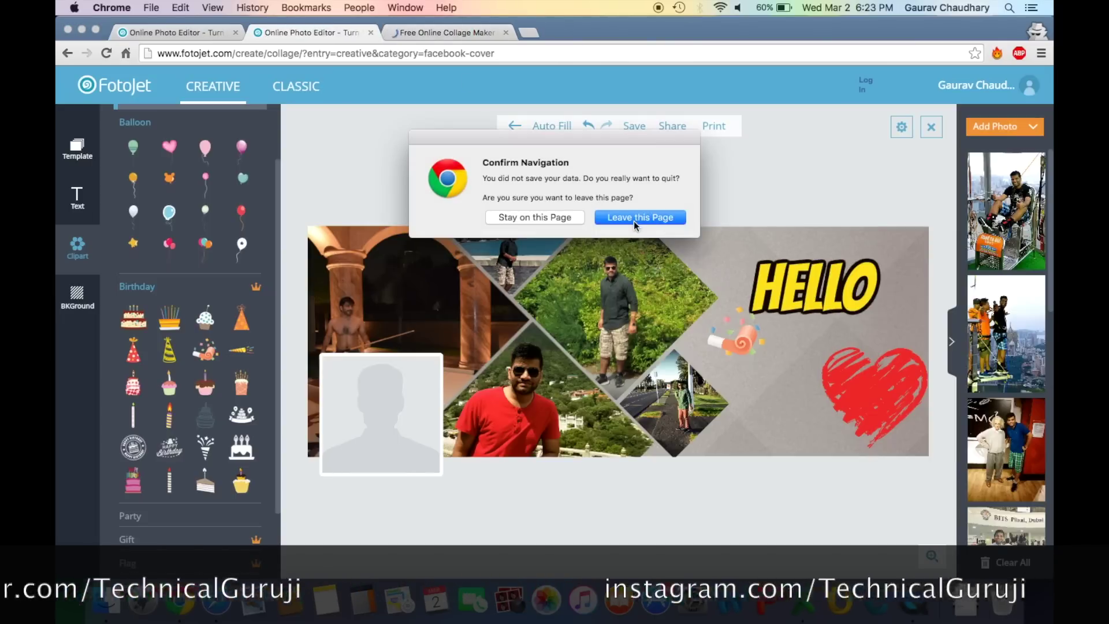
pyautogui.click(634, 218)
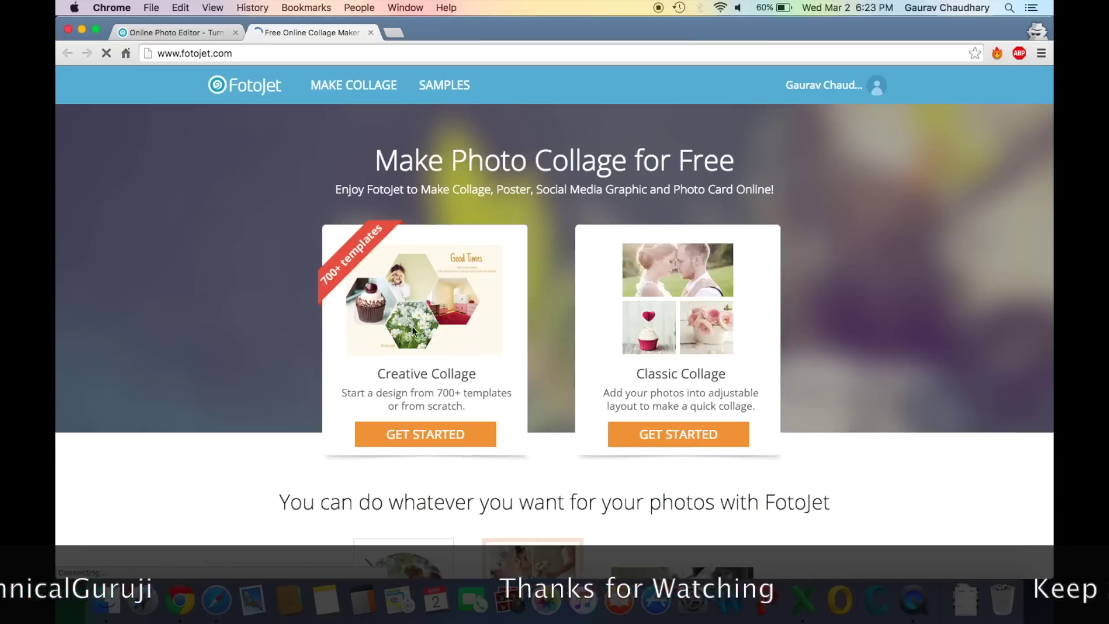
# From Samples, open the YouTube Banner Maker and start a new channel art design
pyautogui.click(356, 88)
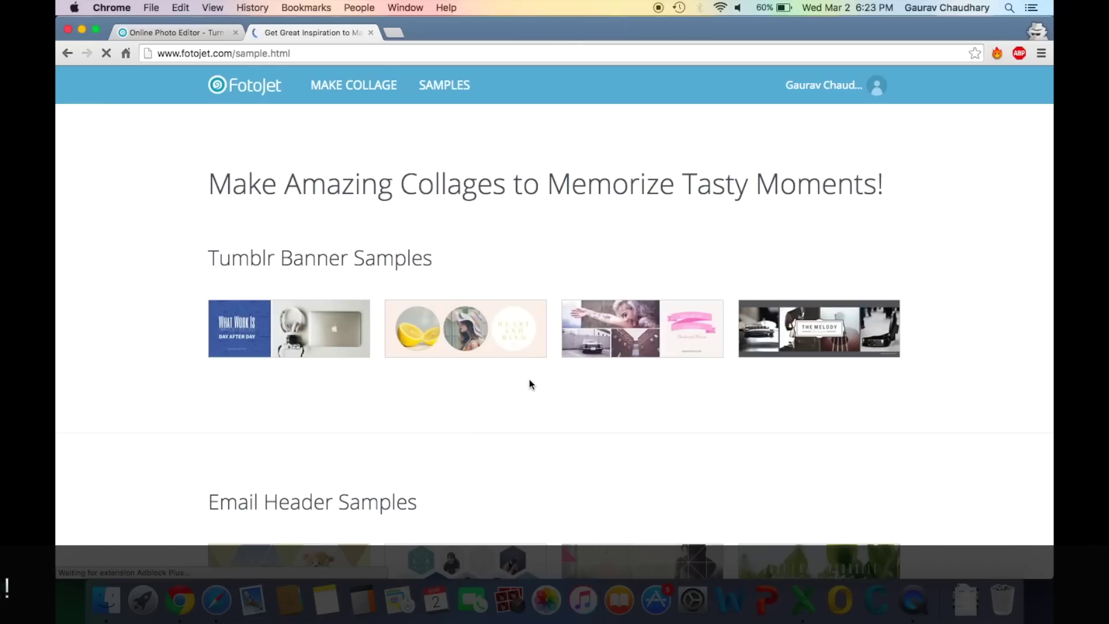
pyautogui.scroll(-7, 529, 379)
pyautogui.scroll(-8, 530, 379)
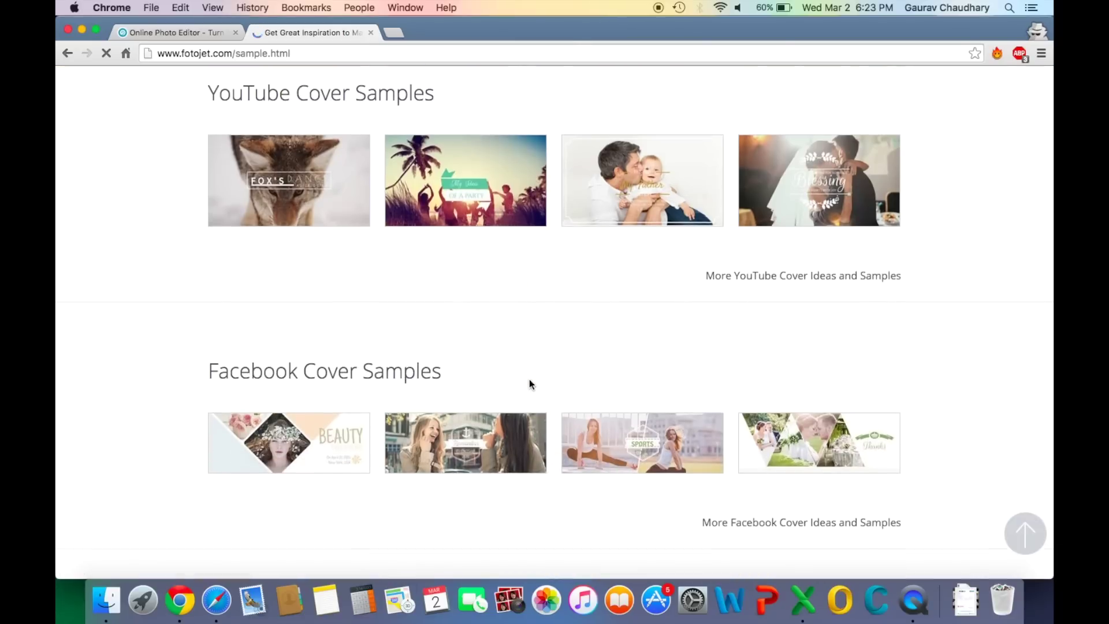
pyautogui.click(764, 273)
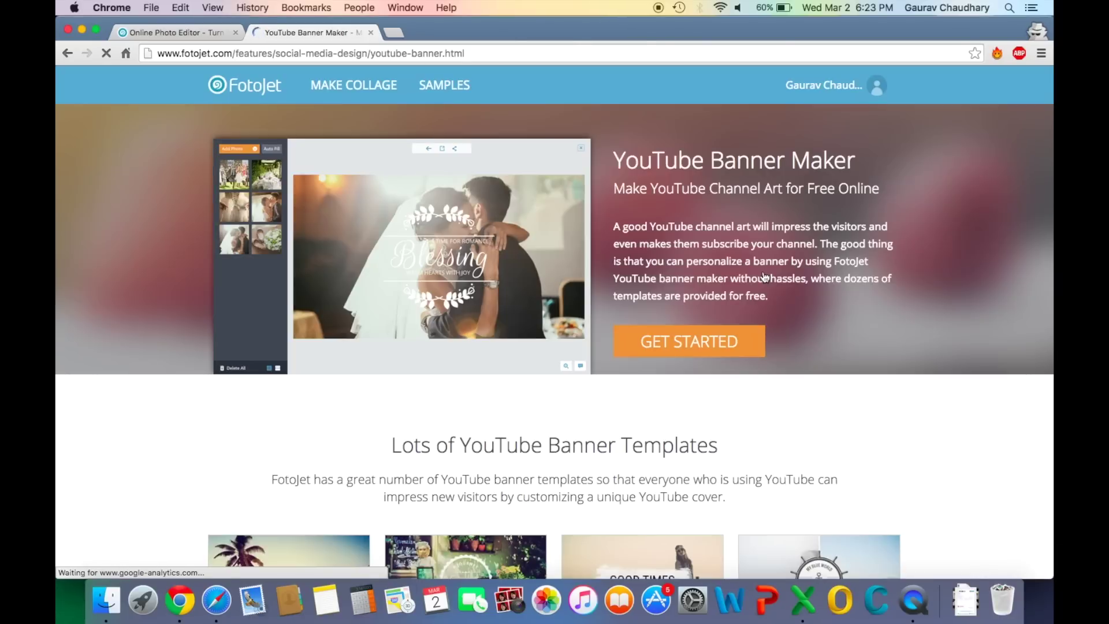
pyautogui.click(701, 348)
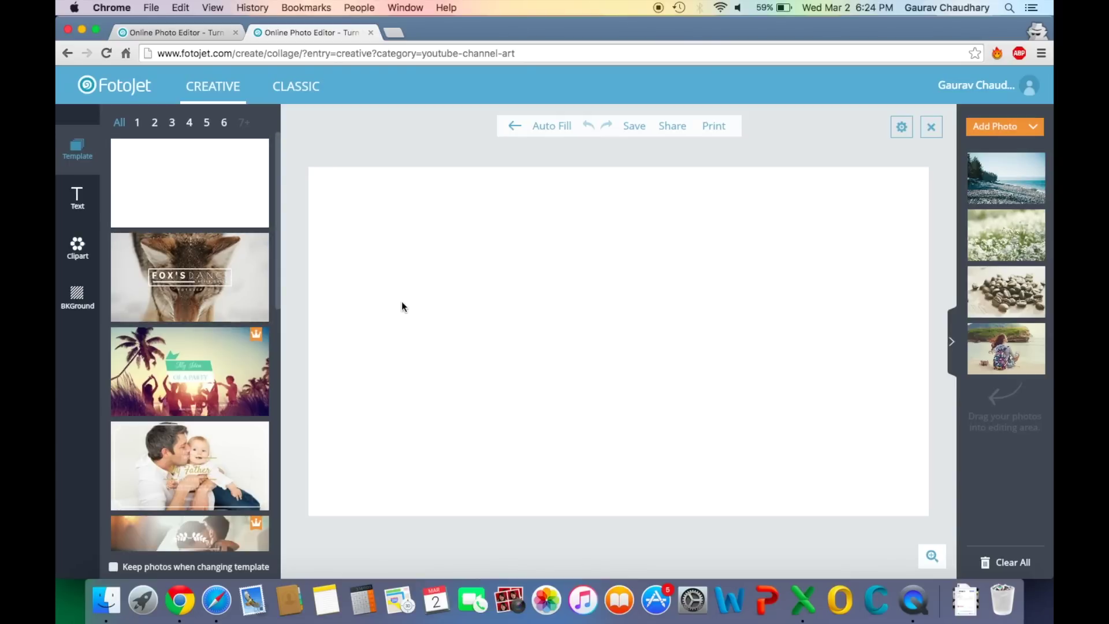
# Show the BKGround colour and pattern options beside the blank YouTube canvas
pyautogui.click(81, 304)
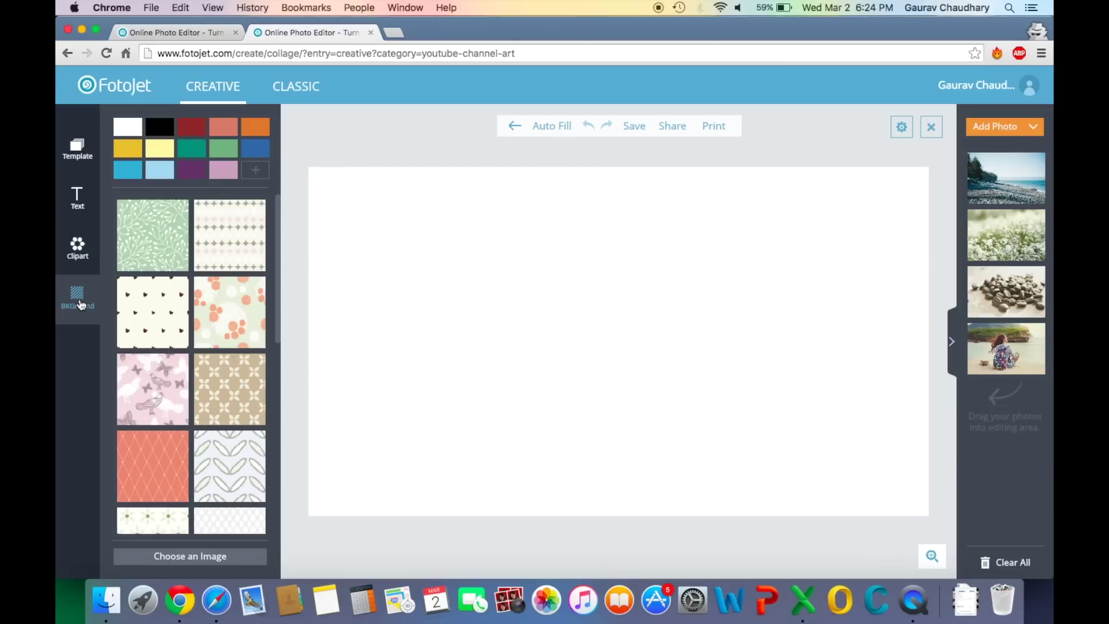
# Try light yellow, teal, light blue and custom shades as the background colour
pyautogui.click(152, 157)
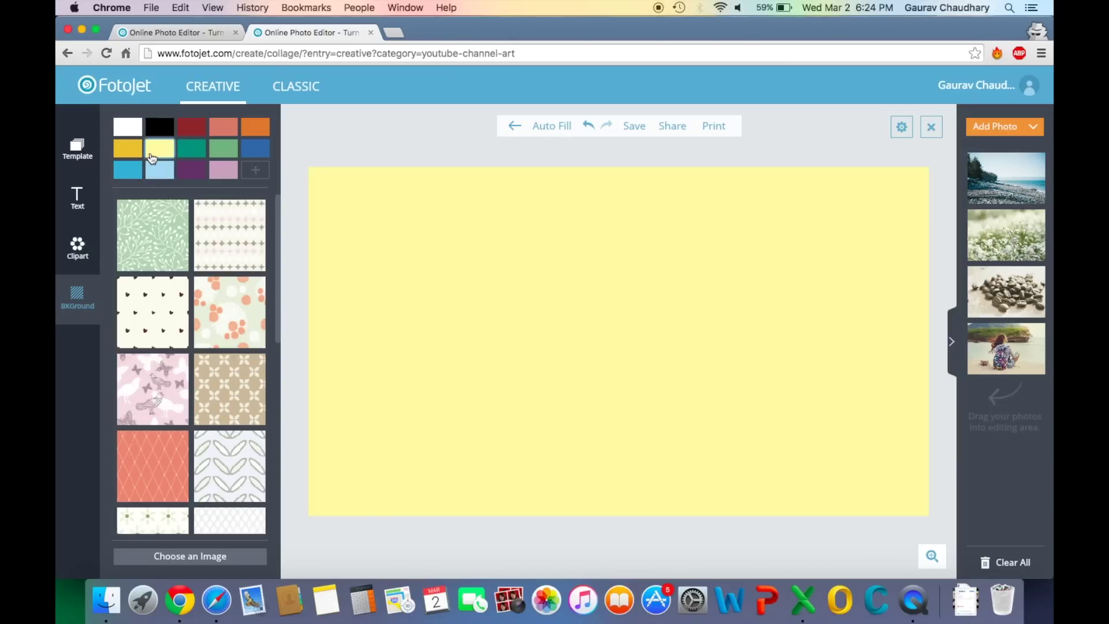
pyautogui.click(193, 153)
pyautogui.click(160, 170)
pyautogui.click(267, 179)
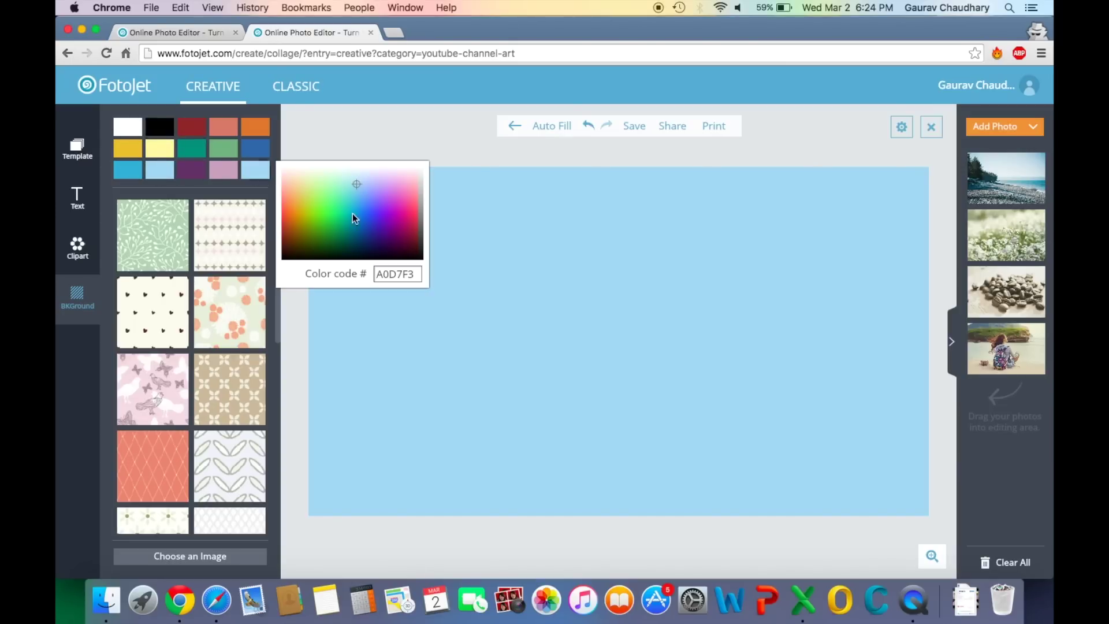
pyautogui.moveTo(356, 184)
pyautogui.mouseDown()
pyautogui.moveTo(406, 235)
pyautogui.moveTo(300, 188)
pyautogui.moveTo(352, 219)
pyautogui.moveTo(319, 196)
pyautogui.mouseUp()
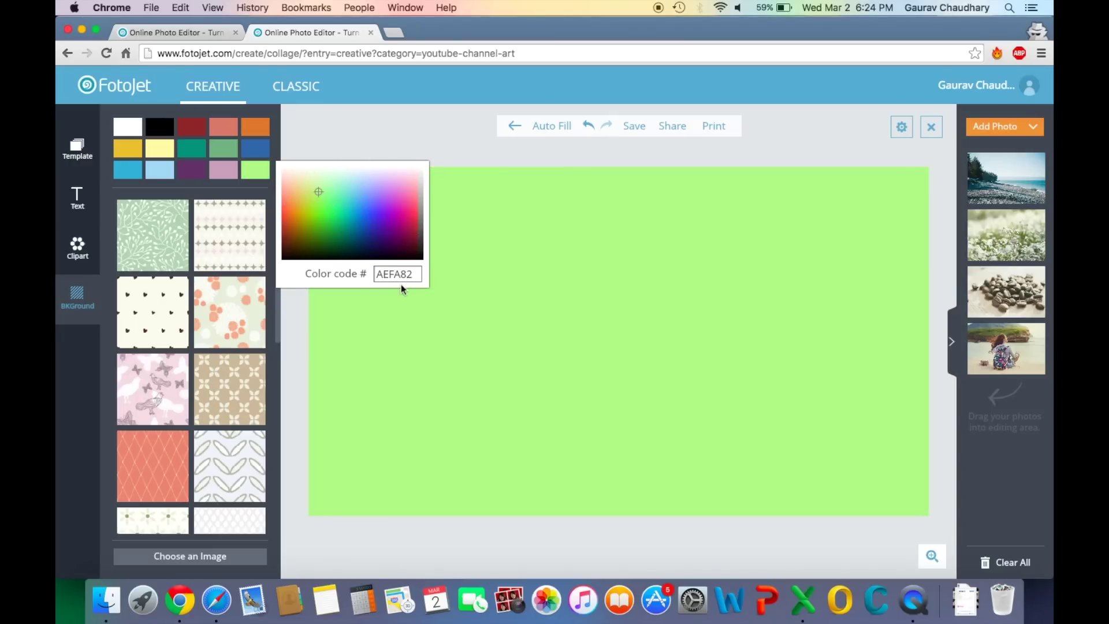
pyautogui.click(358, 341)
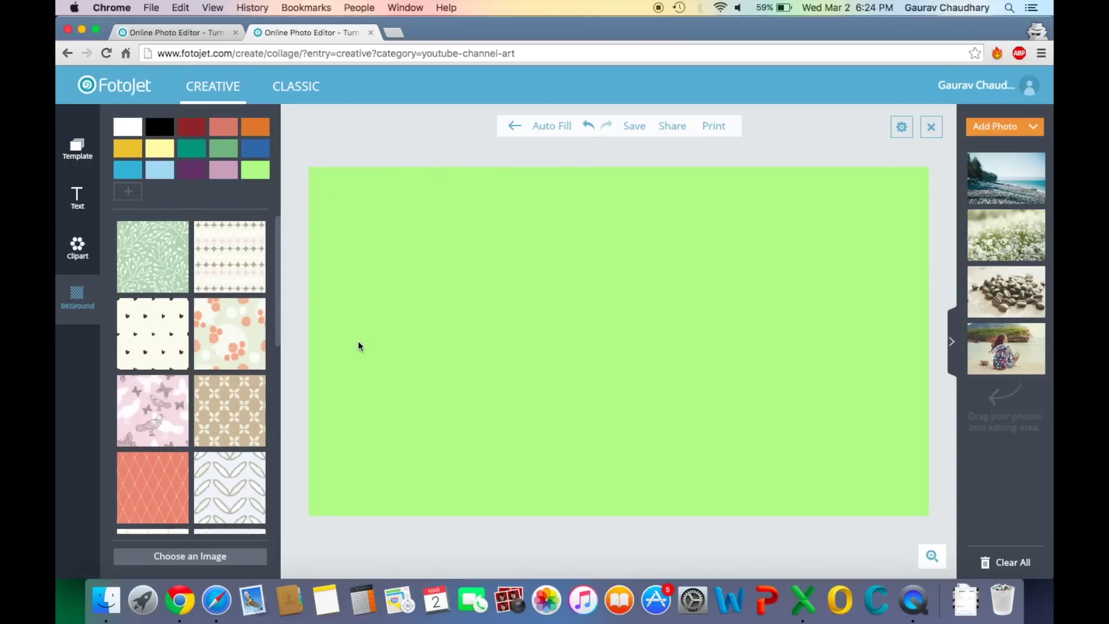
# Try the leafy green and dotted patterns, then settle on solid light blue
pyautogui.click(164, 276)
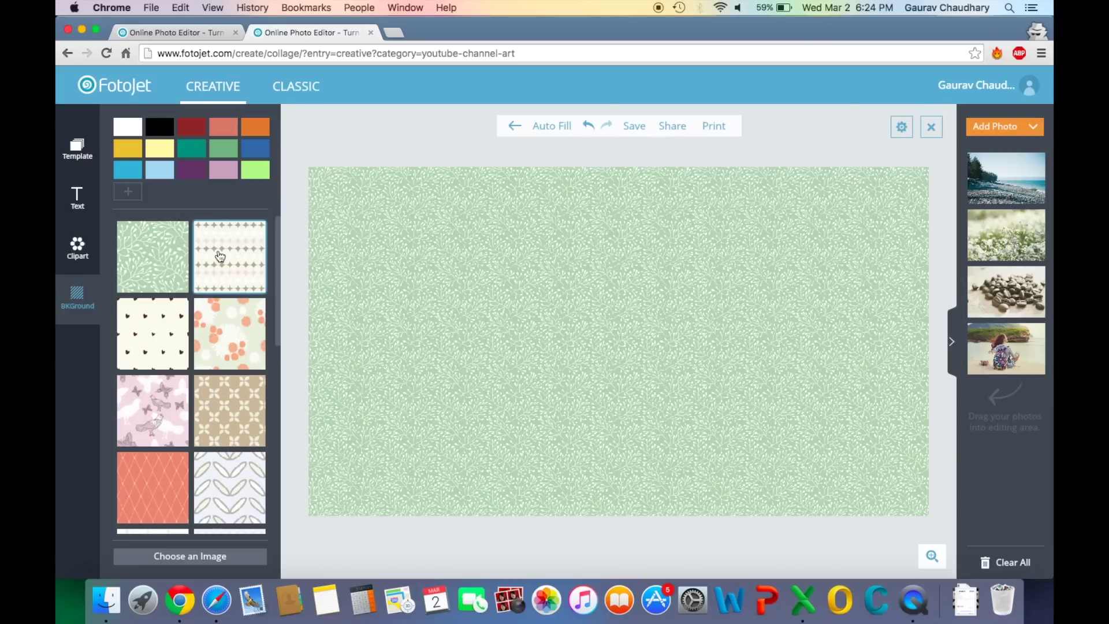
pyautogui.click(220, 257)
pyautogui.scroll(-5, 220, 353)
pyautogui.scroll(4, 221, 353)
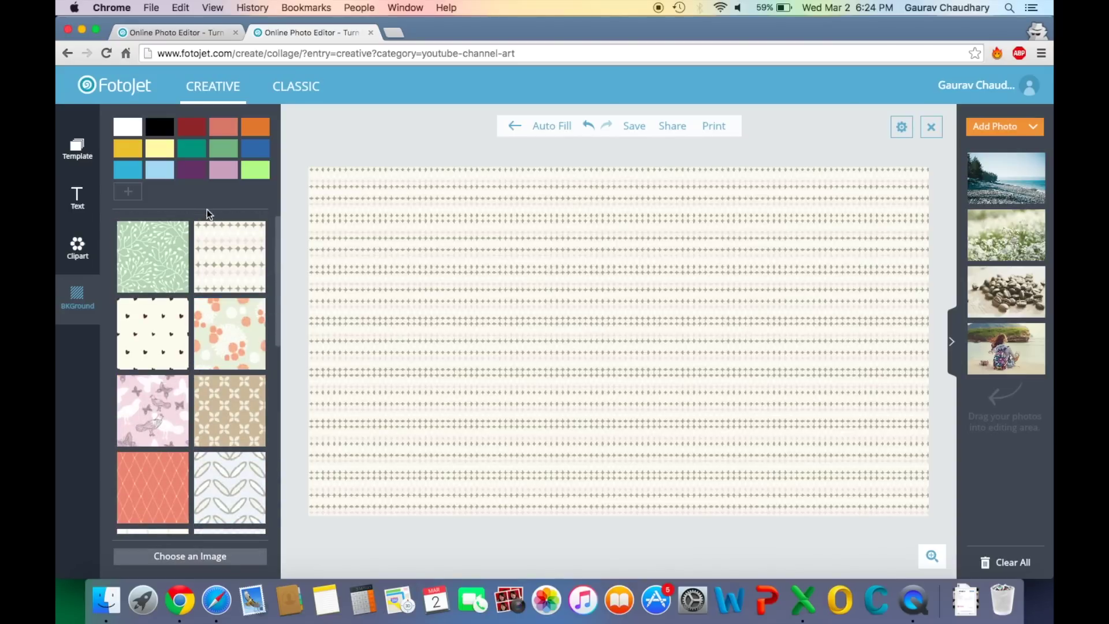
pyautogui.click(159, 175)
pyautogui.click(81, 251)
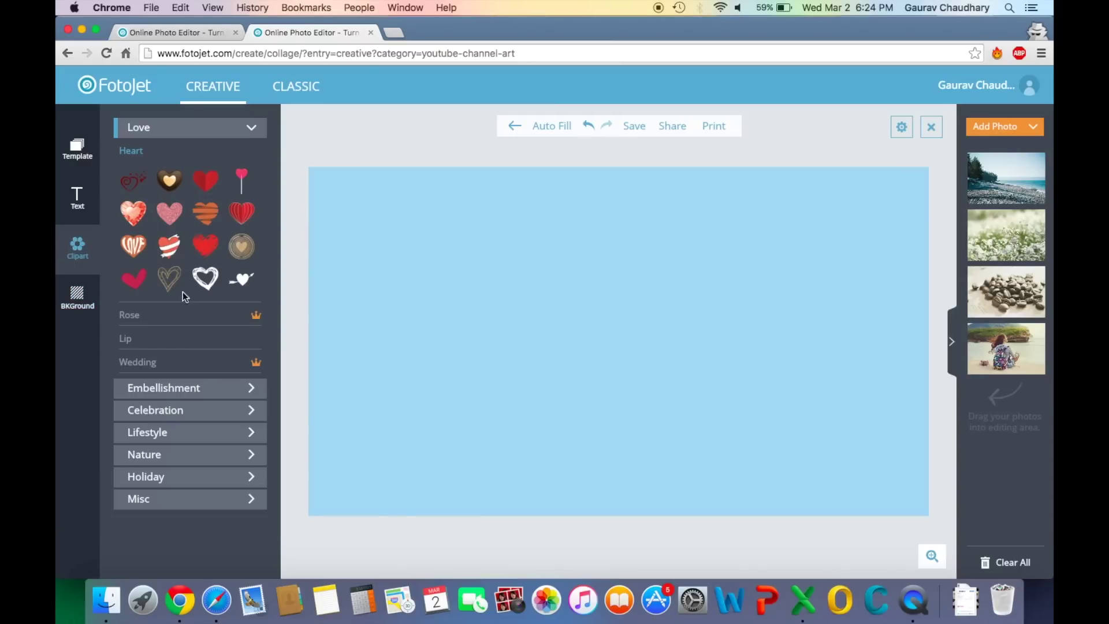
# Add a bold yellow text box reading HOW TO MAKE
pyautogui.click(81, 206)
pyautogui.scroll(-4, 186, 379)
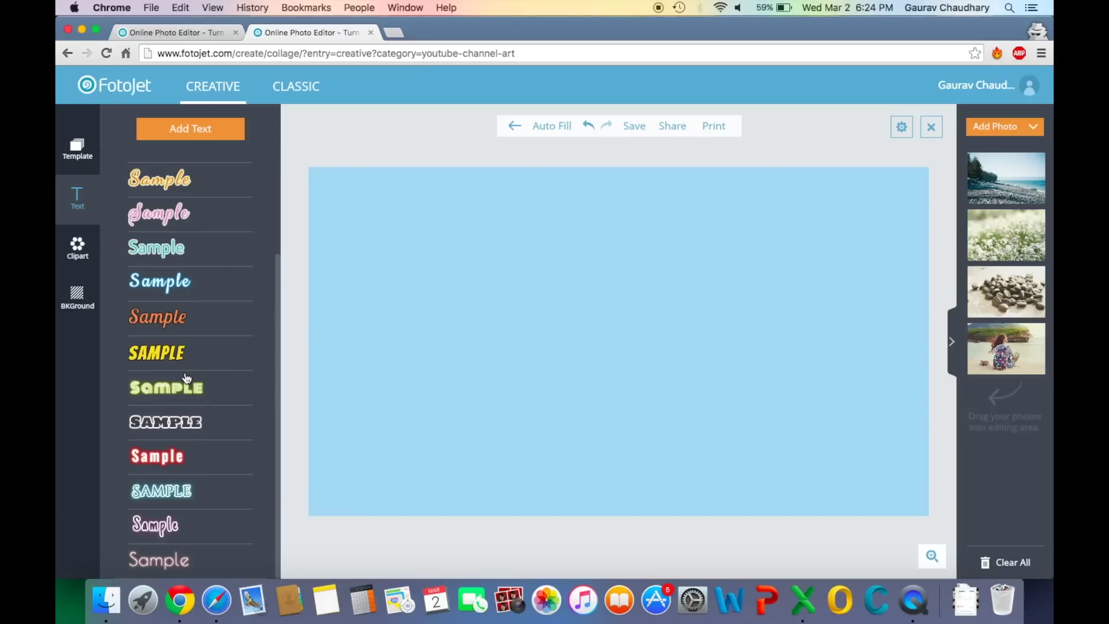
pyautogui.click(169, 357)
pyautogui.click(615, 352)
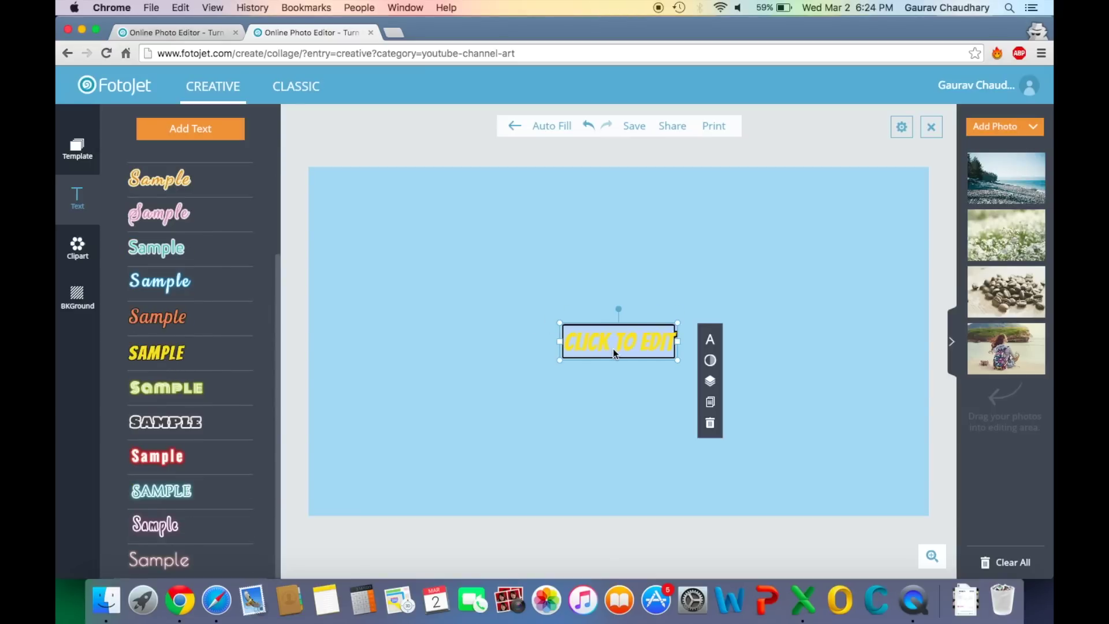
pyautogui.write('HO')
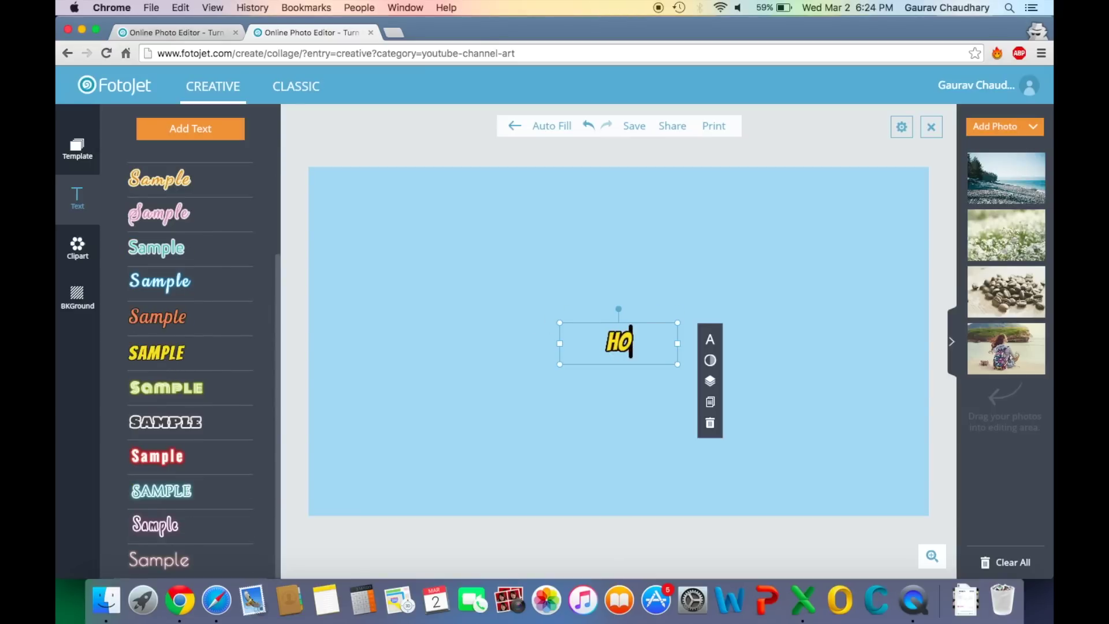
pyautogui.write('W TO MAKE')
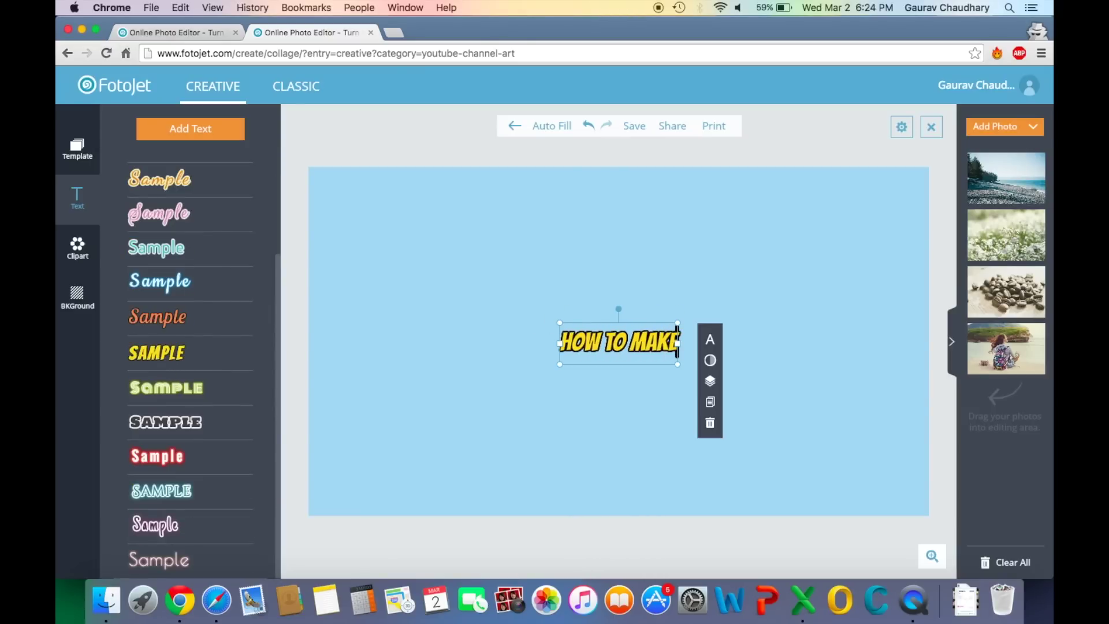
# Enlarge the heading, append ???, and fit it on one line near the top
pyautogui.moveTo(679, 367); pyautogui.dragTo(986, 495)
pyautogui.moveTo(721, 353); pyautogui.dragTo(632, 229)
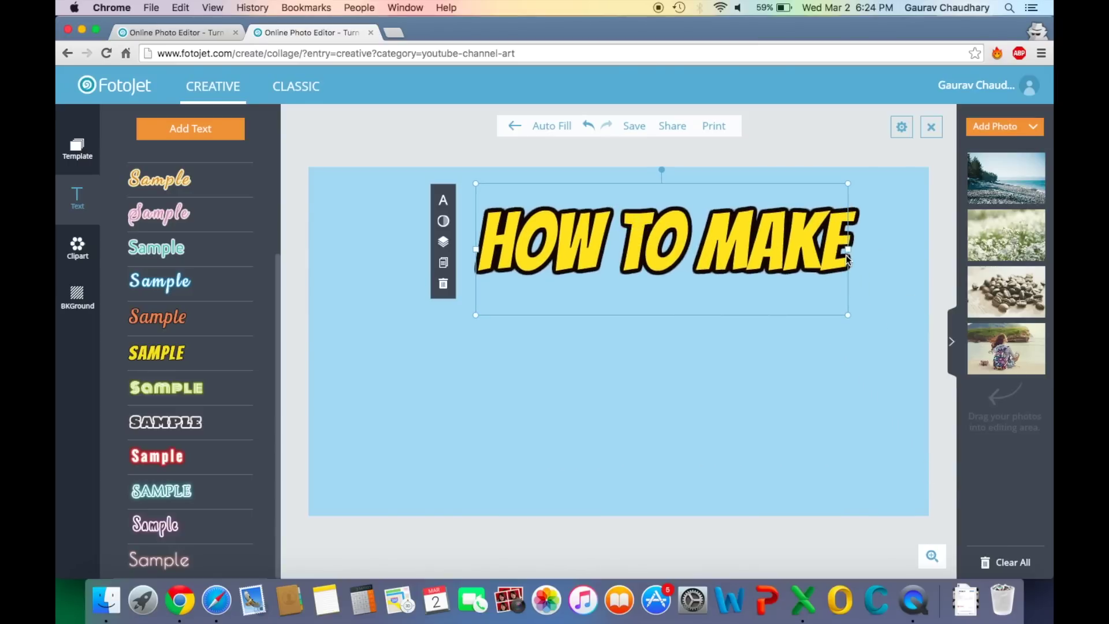
pyautogui.write('???')
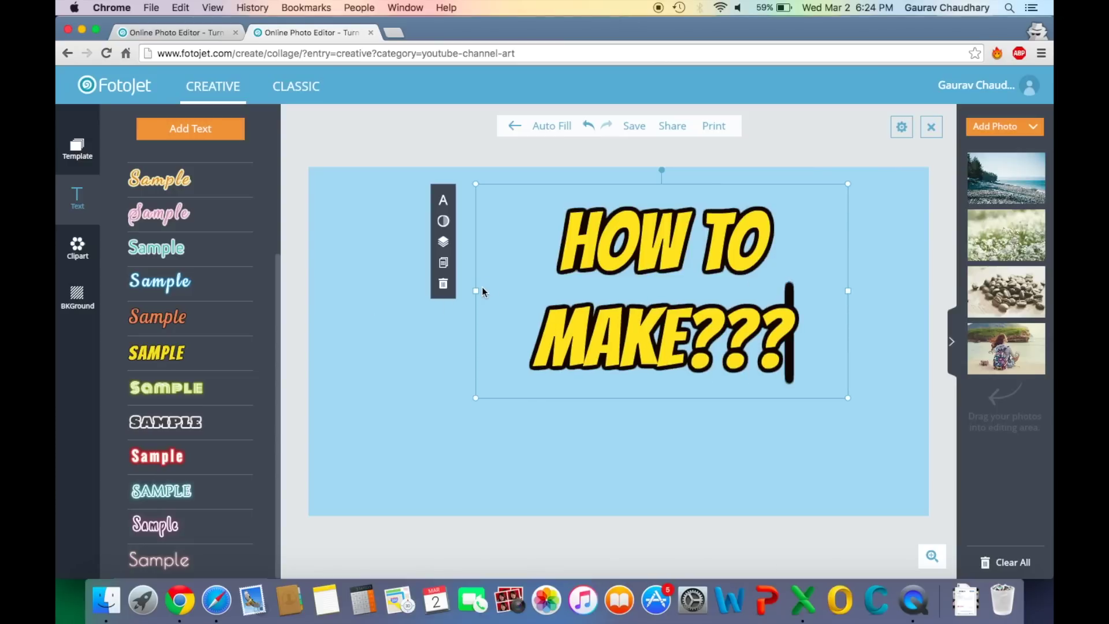
pyautogui.moveTo(476, 291); pyautogui.dragTo(331, 287)
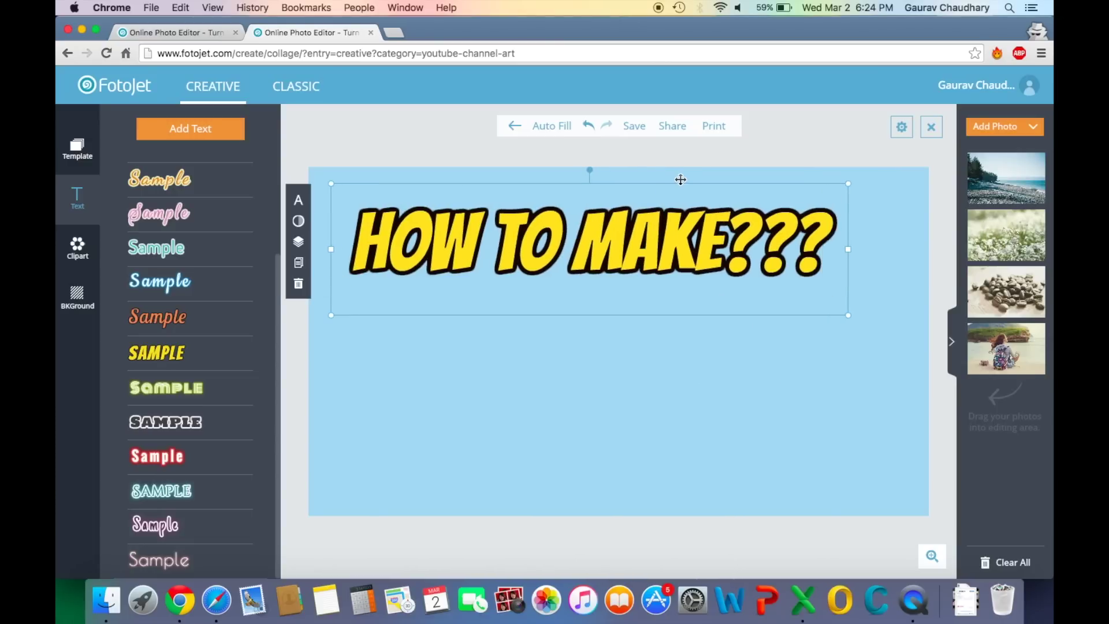
pyautogui.moveTo(681, 180); pyautogui.dragTo(732, 181)
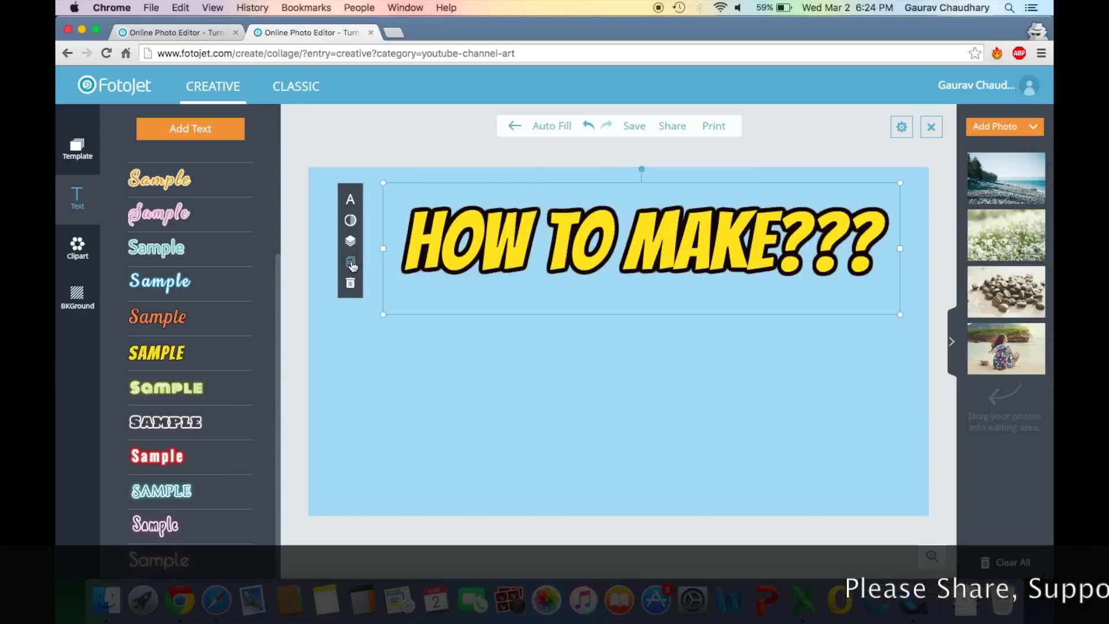
# Duplicate the title and change the copy to AWESOME / THUMBNAILS?? on two lines
pyautogui.click(351, 264)
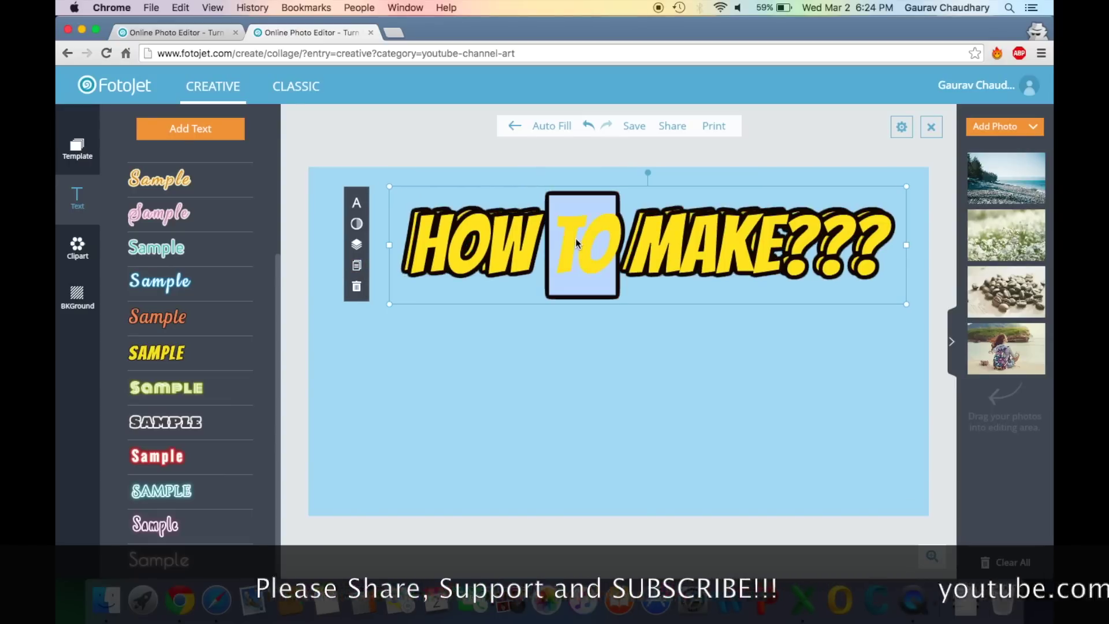
pyautogui.click(575, 238)
pyautogui.moveTo(415, 248); pyautogui.dragTo(895, 257)
pyautogui.click(666, 246)
pyautogui.write('AWESOME')
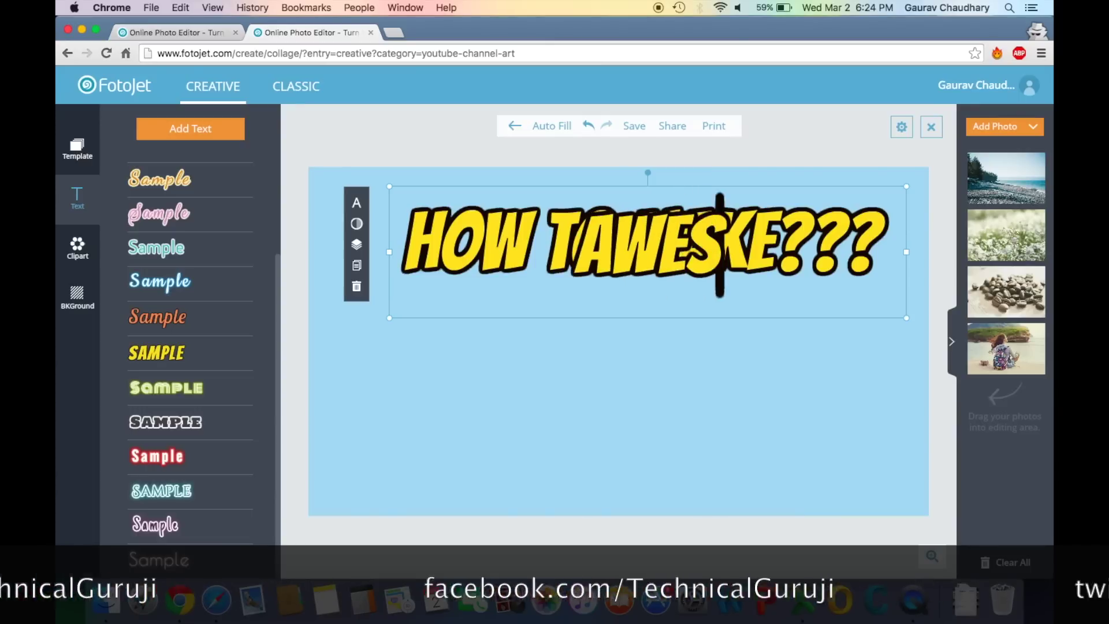
pyautogui.press('Return')
pyautogui.write('THUMBNAILS')
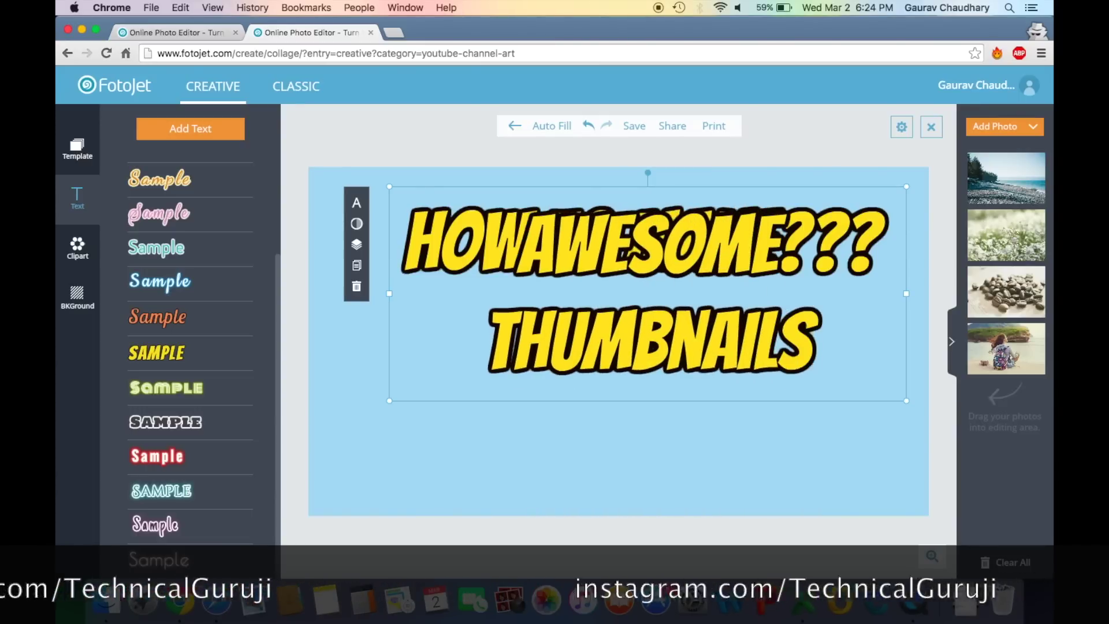
pyautogui.write('??')
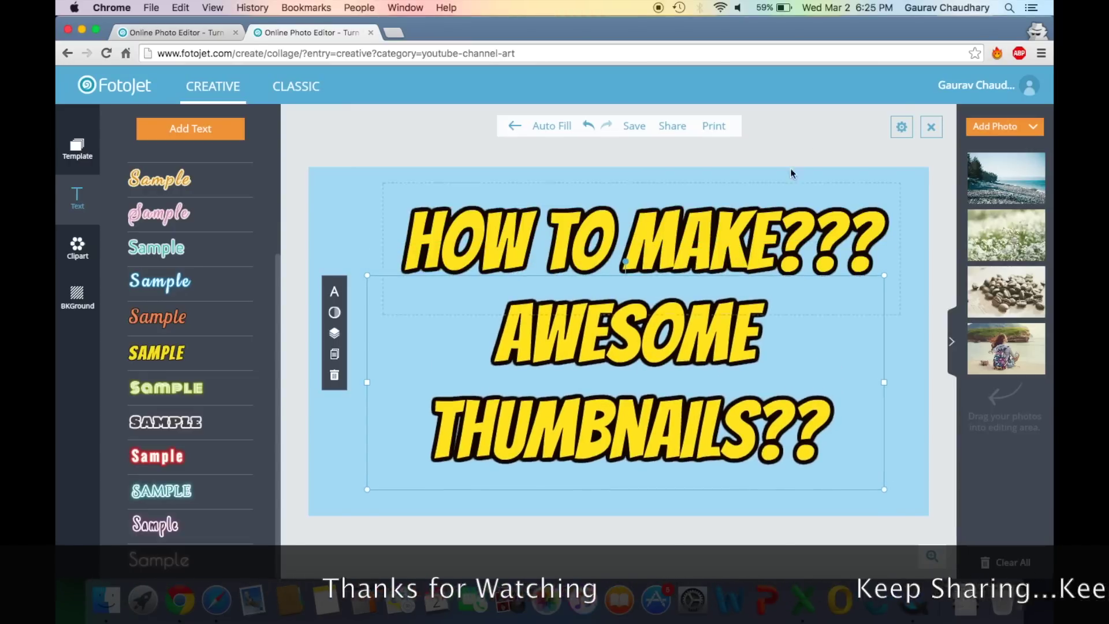
pyautogui.click(791, 173)
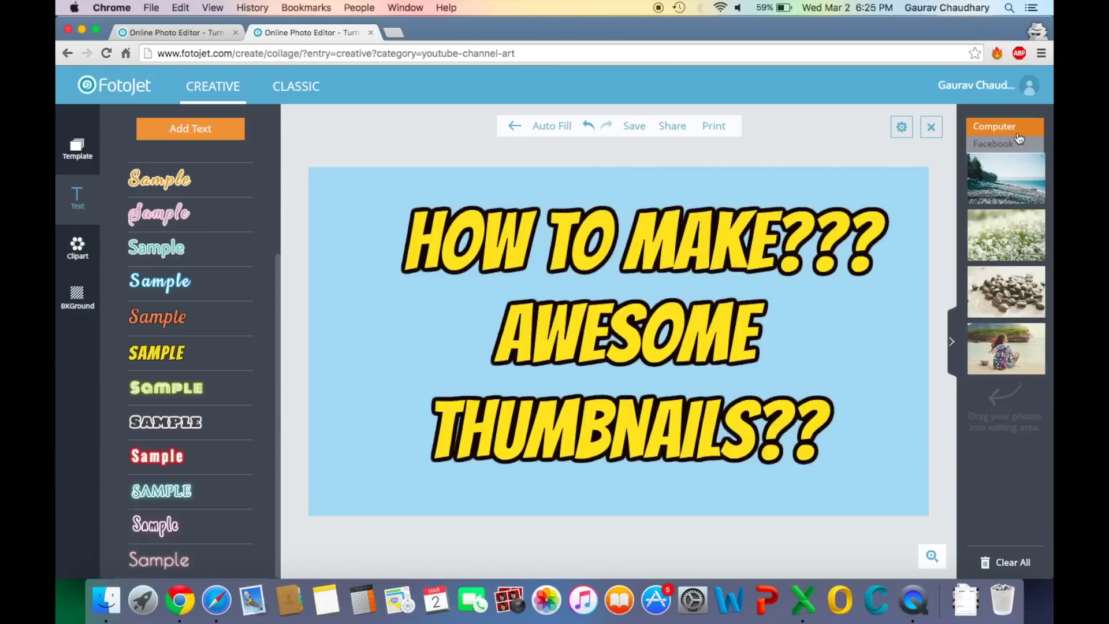
# Upload IMG_0562 from the computer and place it on the canvas
pyautogui.click(1012, 130)
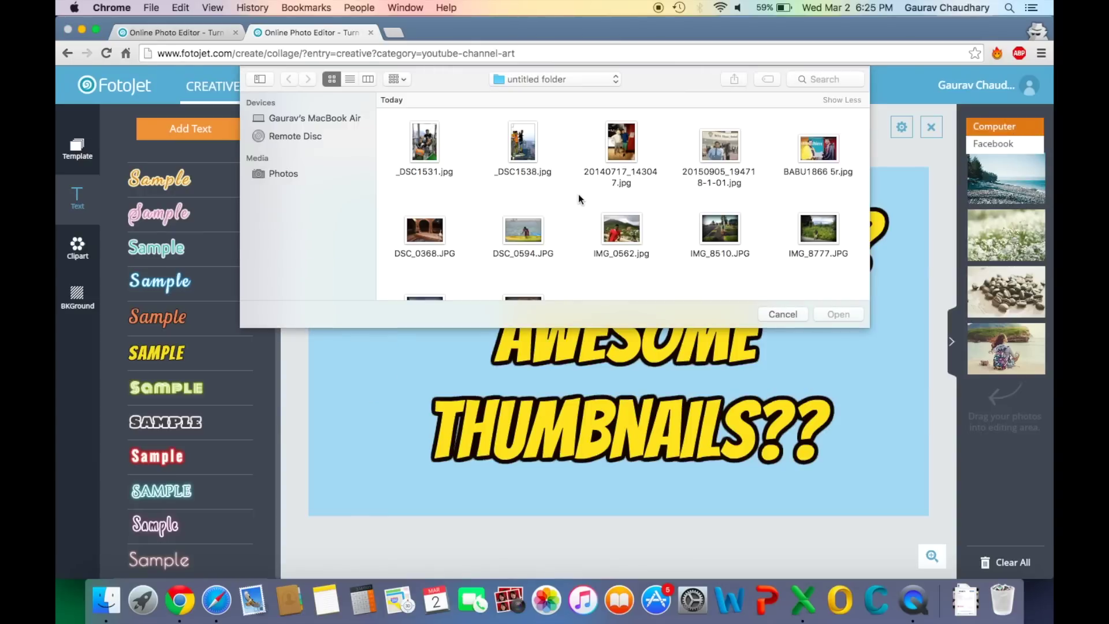
pyautogui.doubleClick(620, 234)
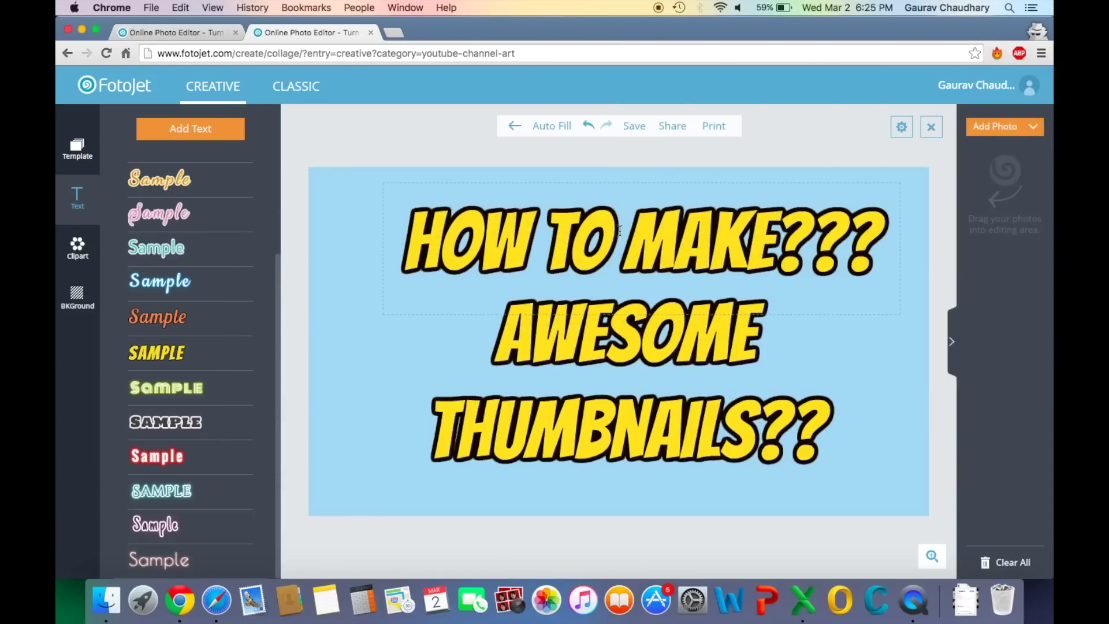
pyautogui.moveTo(991, 188); pyautogui.dragTo(403, 393)
pyautogui.moveTo(530, 337)
pyautogui.mouseDown()
pyautogui.moveTo(587, 290)
pyautogui.moveTo(549, 336)
pyautogui.mouseUp()
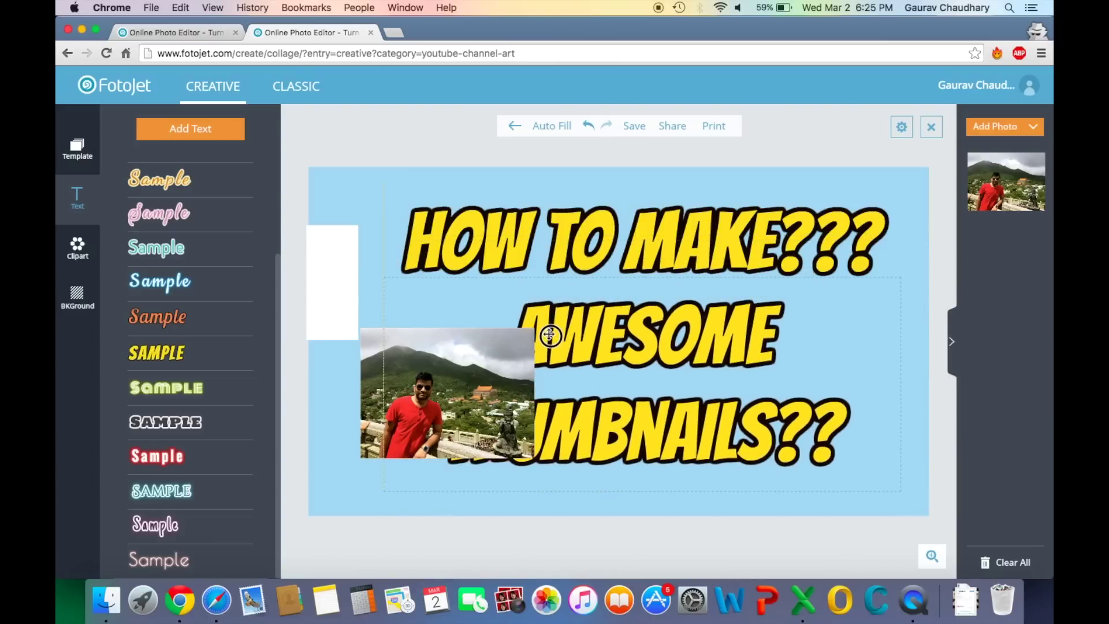
# Enlarge the photo, send it behind the title, and reposition the text and photo
pyautogui.click(420, 351)
pyautogui.moveTo(535, 332); pyautogui.dragTo(848, 94)
pyautogui.moveTo(998, 79)
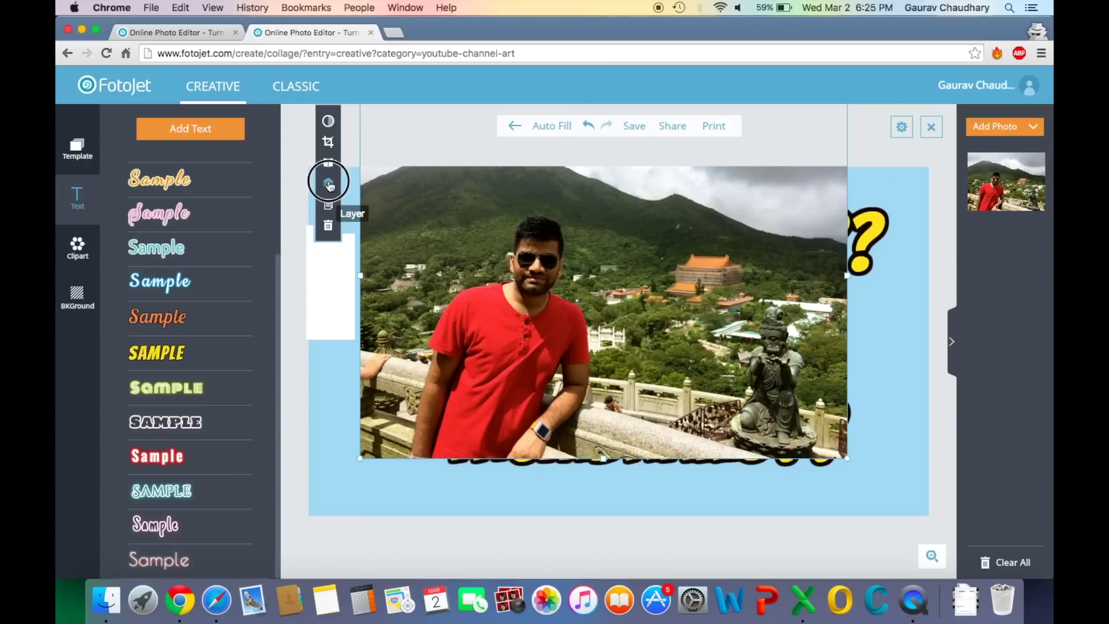
pyautogui.moveTo(330, 185)
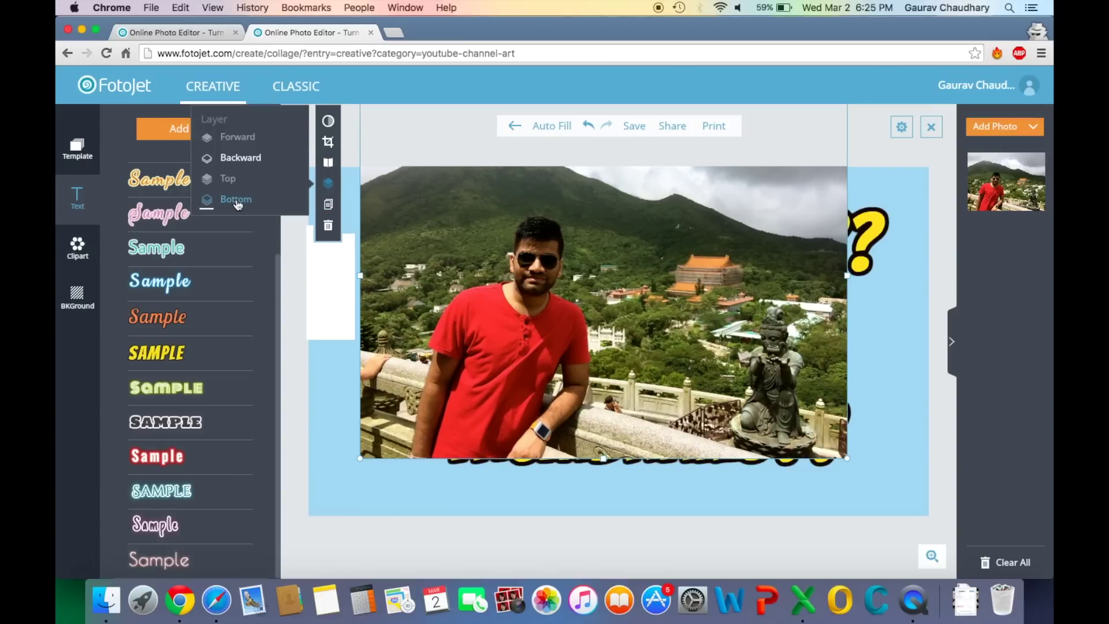
pyautogui.click(239, 158)
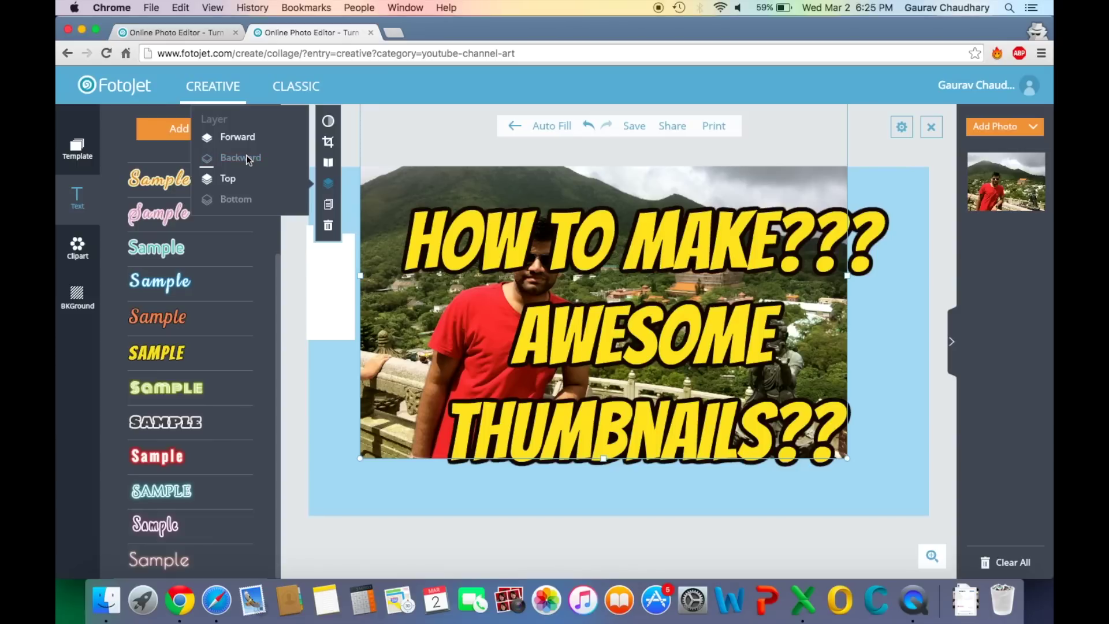
pyautogui.click(873, 145)
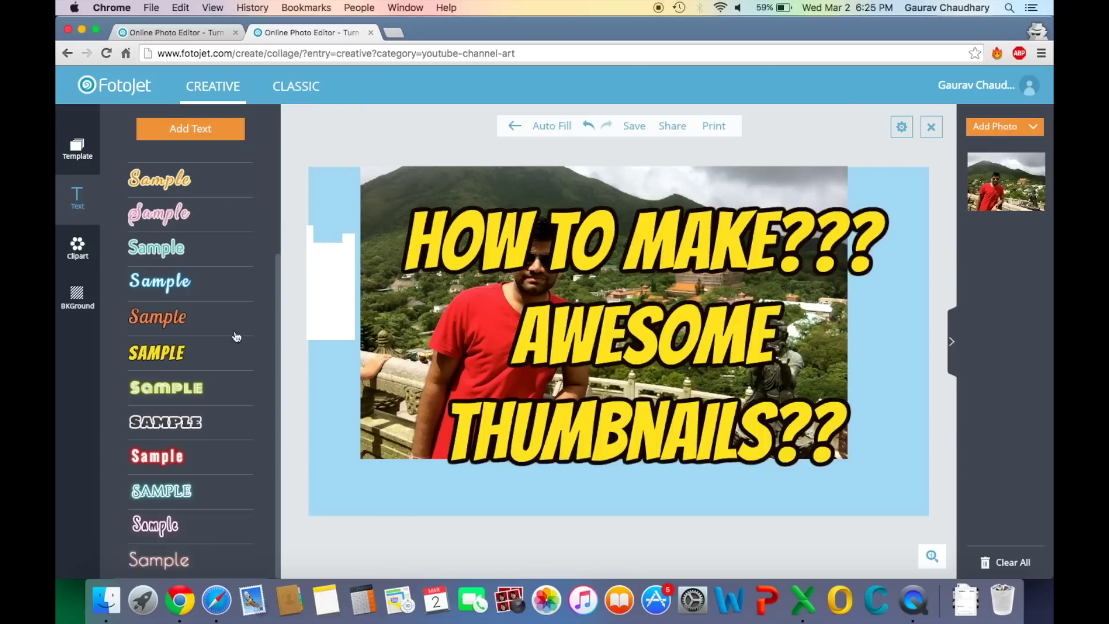
pyautogui.moveTo(396, 292); pyautogui.dragTo(393, 327)
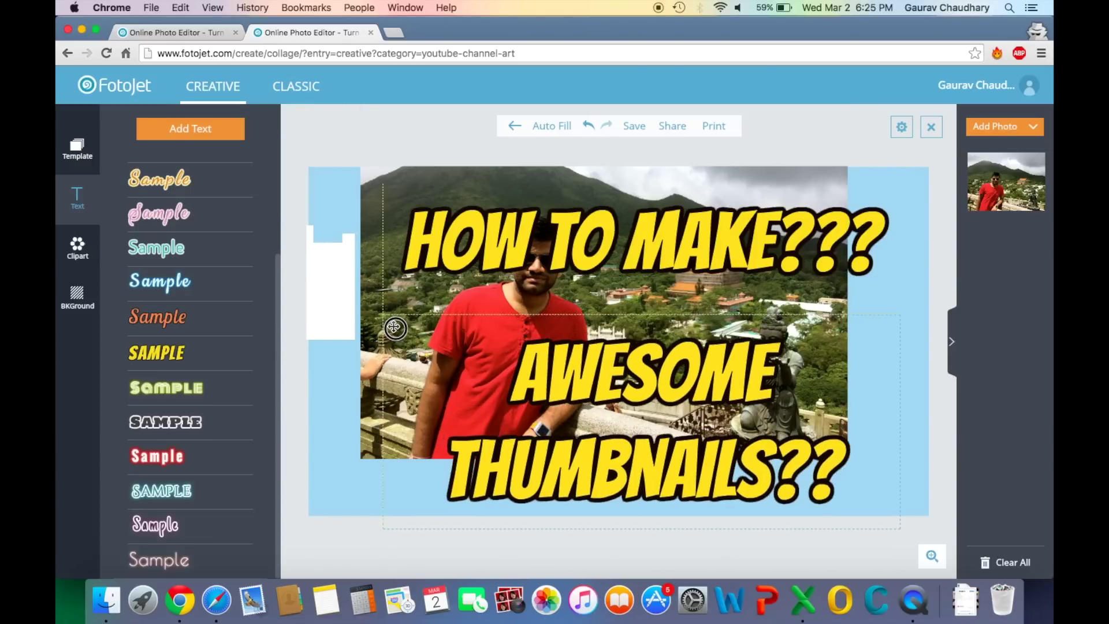
pyautogui.moveTo(380, 207); pyautogui.dragTo(325, 256)
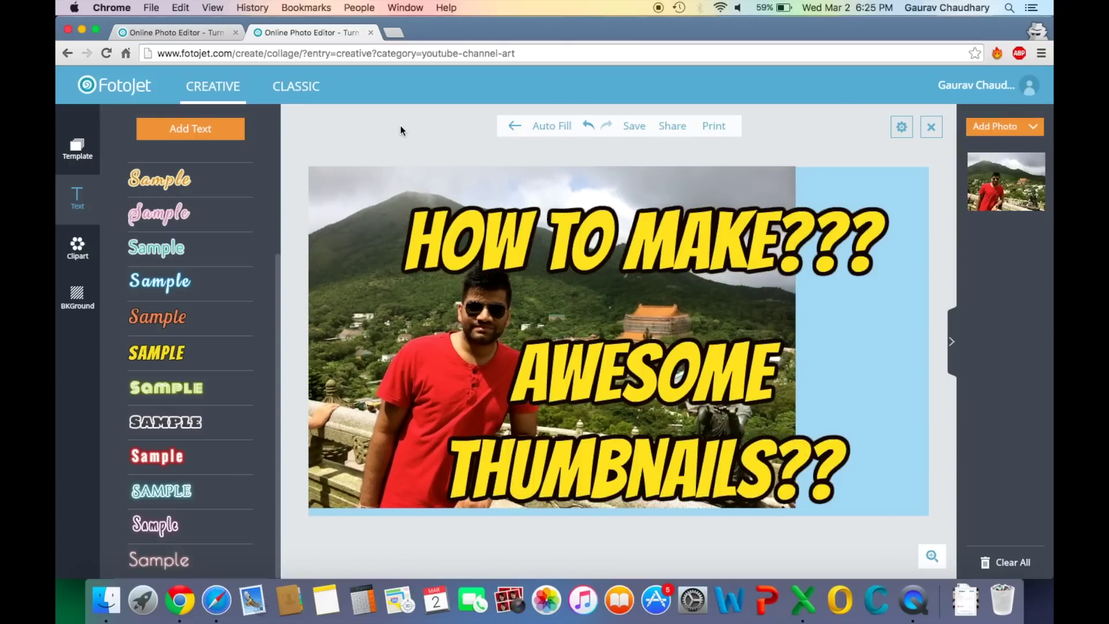
# Choose the Good Times template from the Template list, bringing up the save confirmation
pyautogui.click(78, 258)
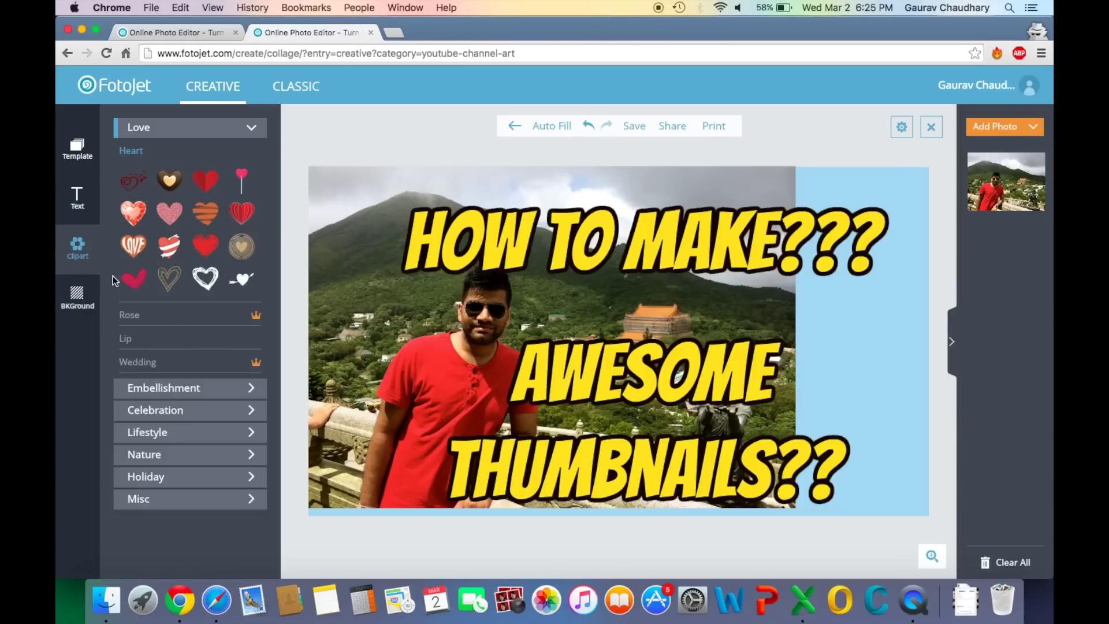
pyautogui.click(169, 409)
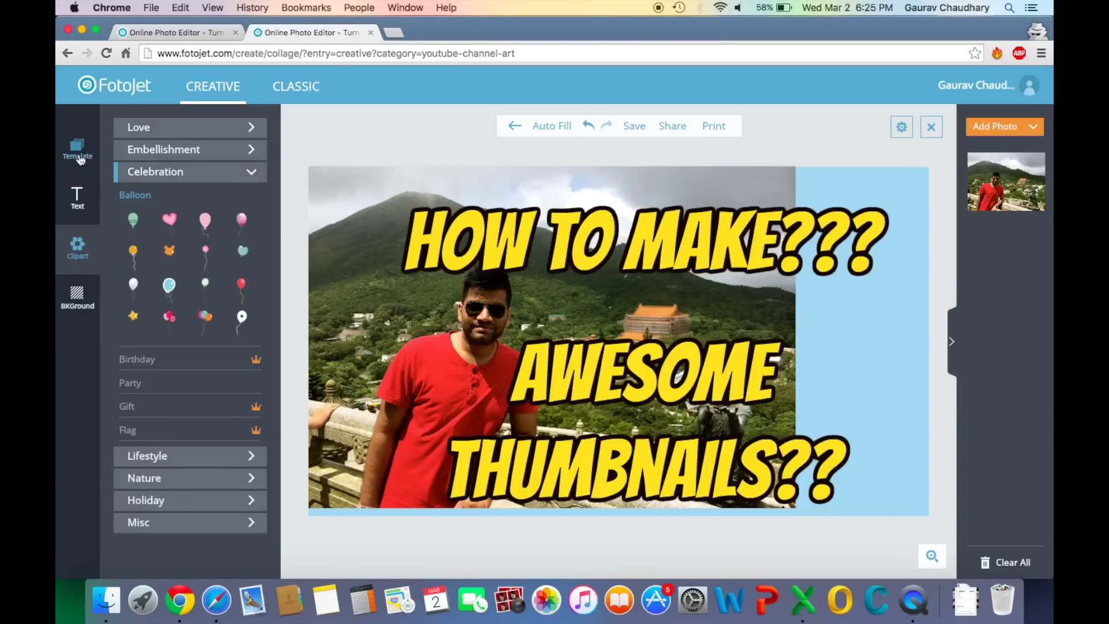
pyautogui.click(81, 160)
pyautogui.scroll(-15, 218, 452)
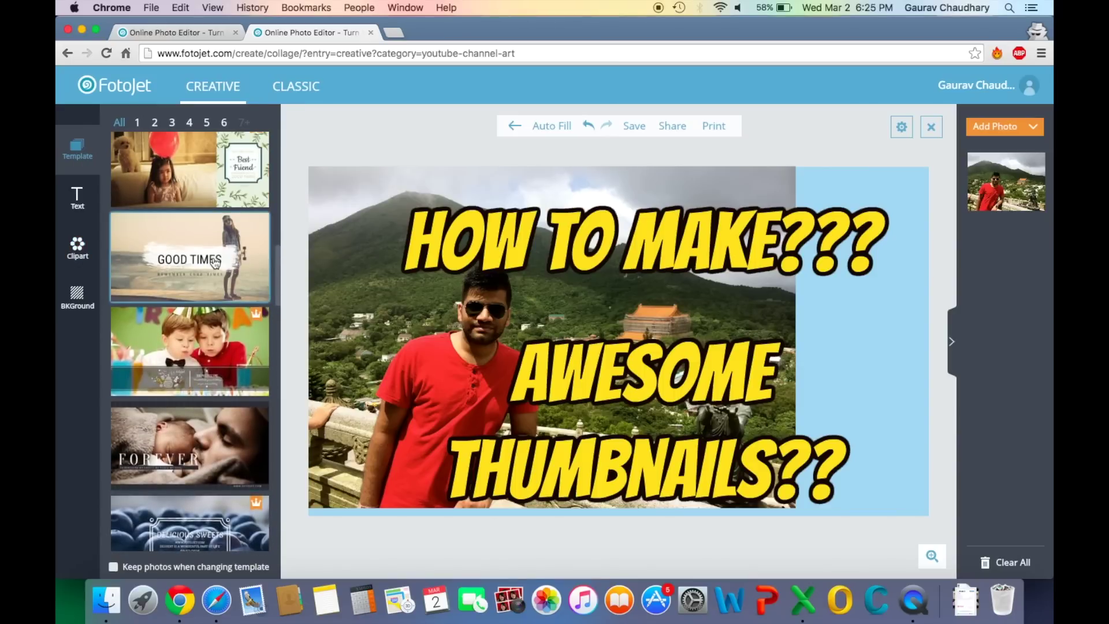
pyautogui.click(216, 263)
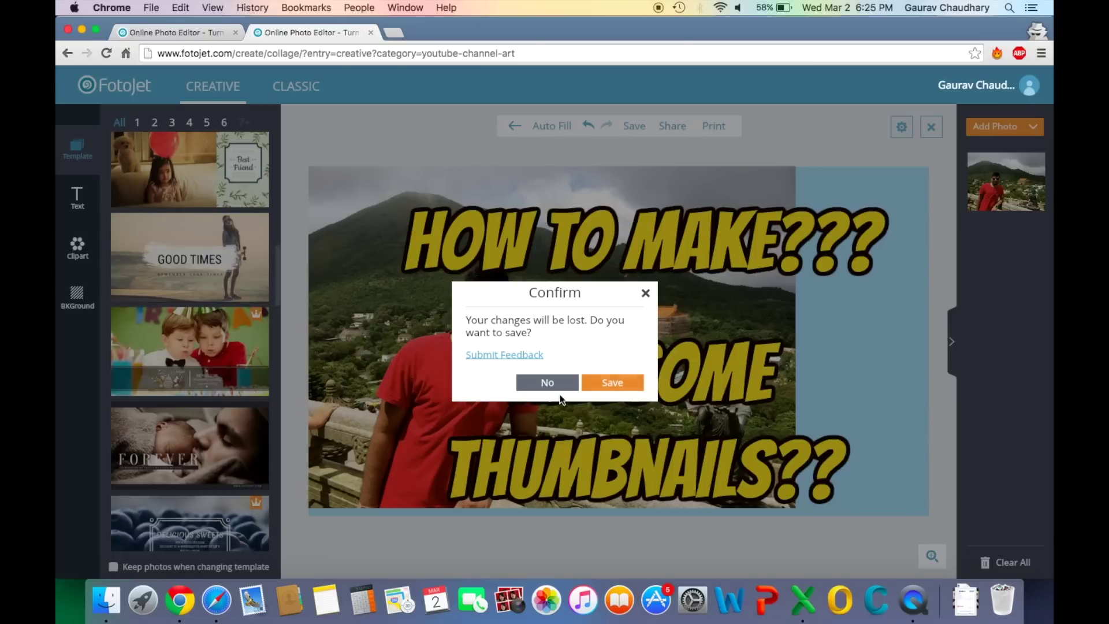
# Discard the old design unsaved, auto-fill the photo, and set GOOD TIMES on the right brush stroke
pyautogui.click(548, 383)
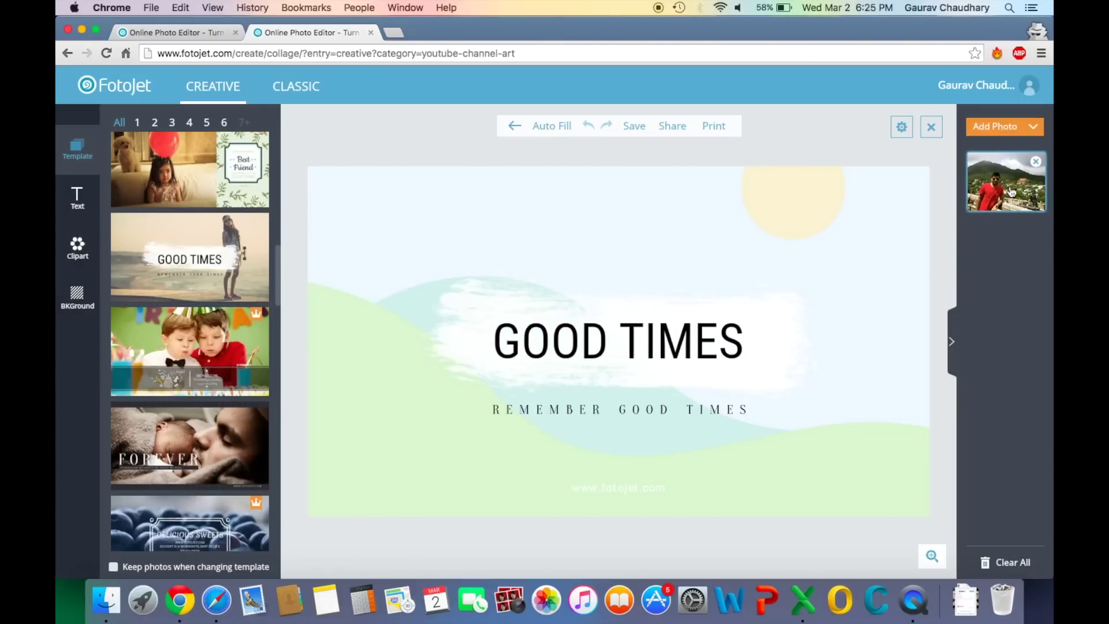
pyautogui.click(550, 127)
pyautogui.moveTo(651, 336); pyautogui.dragTo(714, 394)
pyautogui.moveTo(670, 323)
pyautogui.mouseDown()
pyautogui.moveTo(785, 237)
pyautogui.moveTo(809, 295)
pyautogui.moveTo(806, 315)
pyautogui.mouseUp()
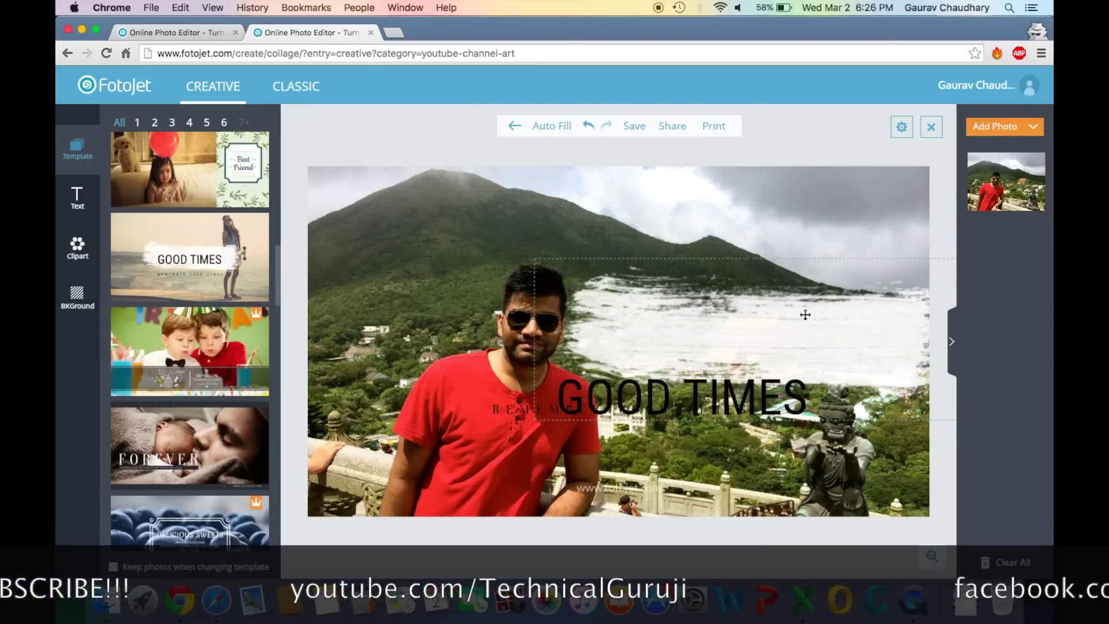
pyautogui.moveTo(744, 390)
pyautogui.mouseDown()
pyautogui.moveTo(788, 322)
pyautogui.moveTo(813, 328)
pyautogui.mouseUp()
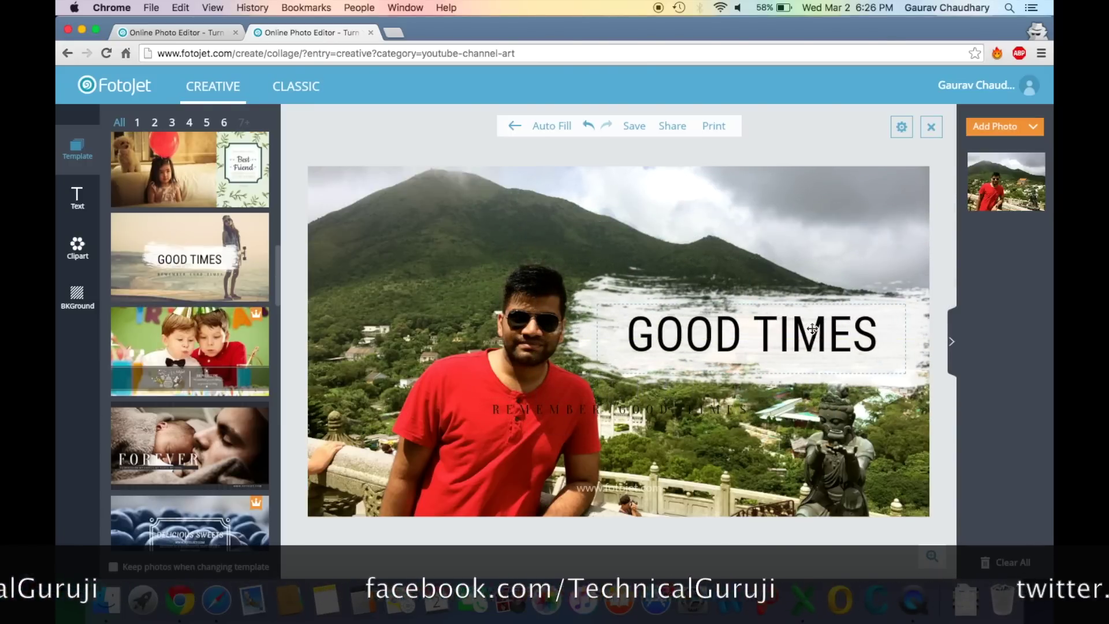
pyautogui.moveTo(556, 412); pyautogui.dragTo(701, 412)
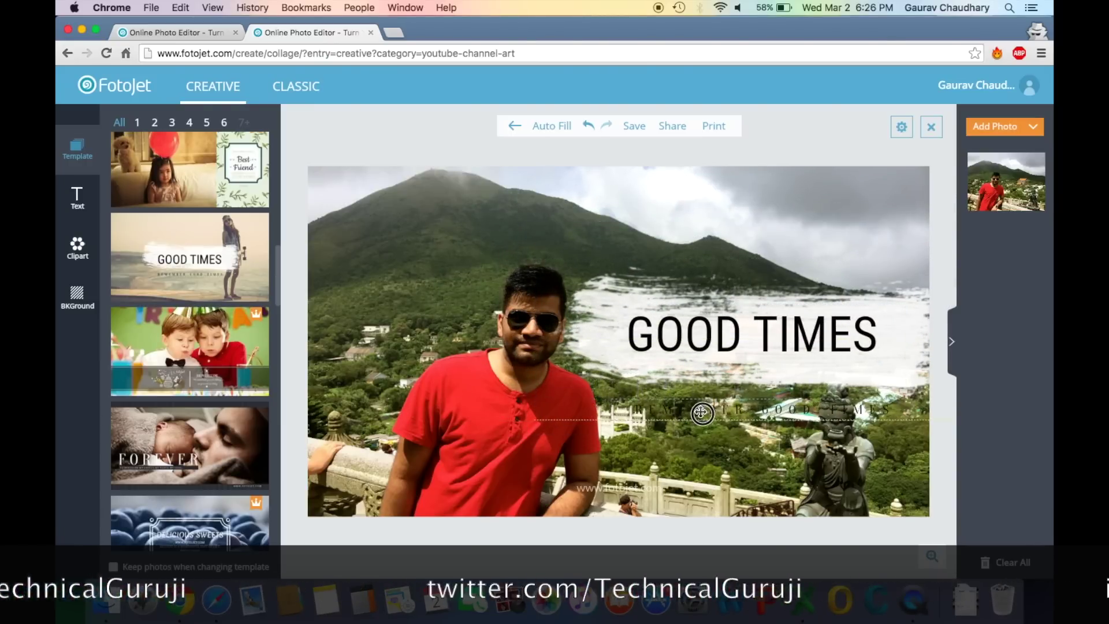
pyautogui.click(619, 488)
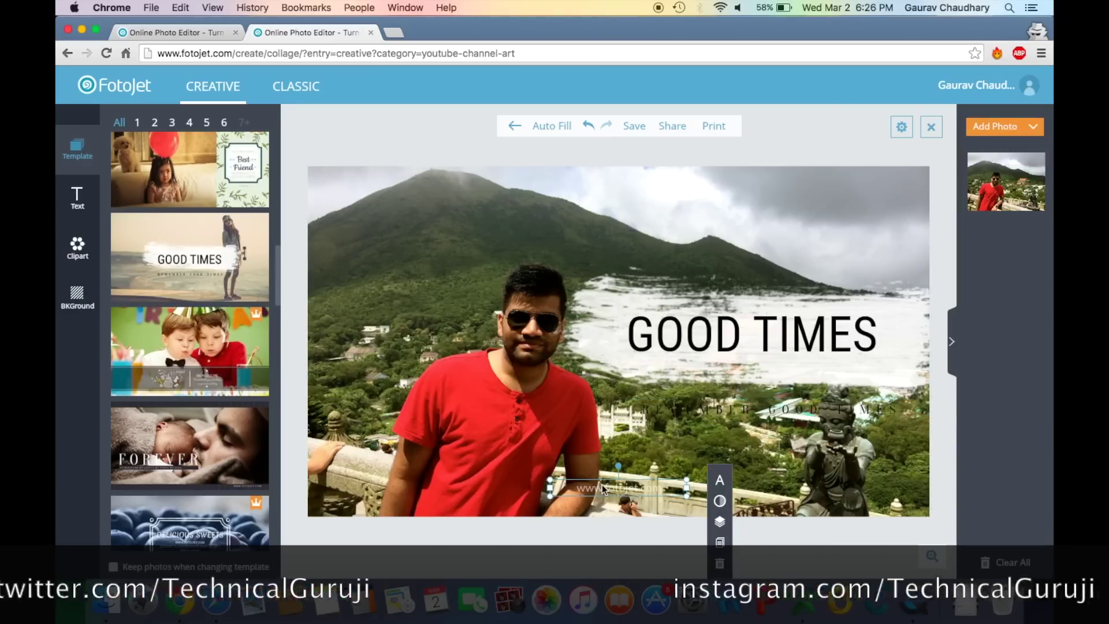
pyautogui.click(721, 563)
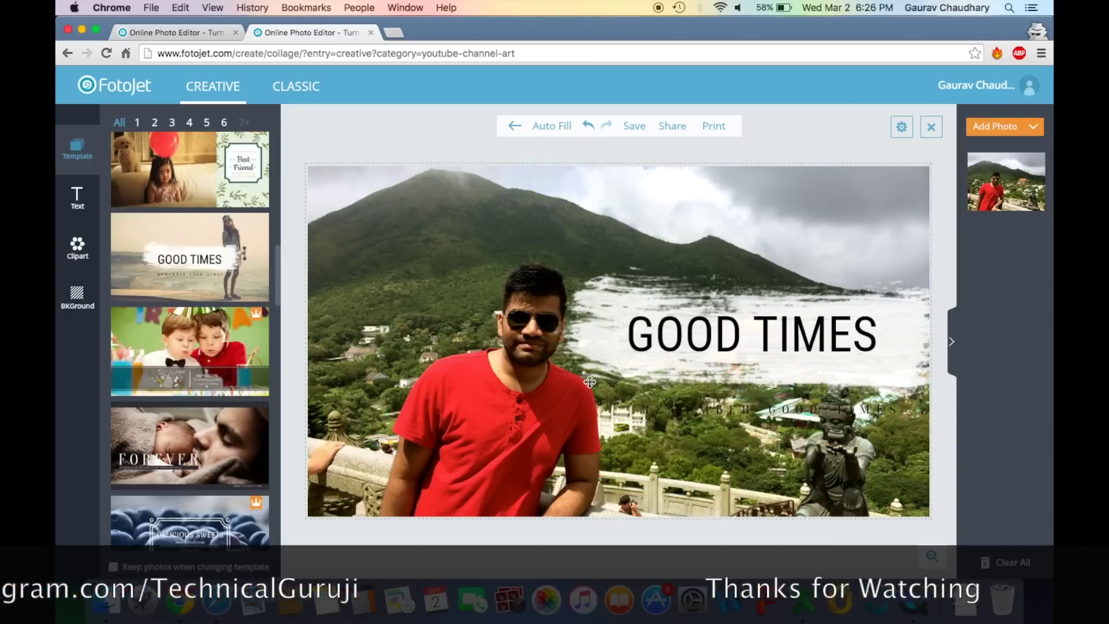